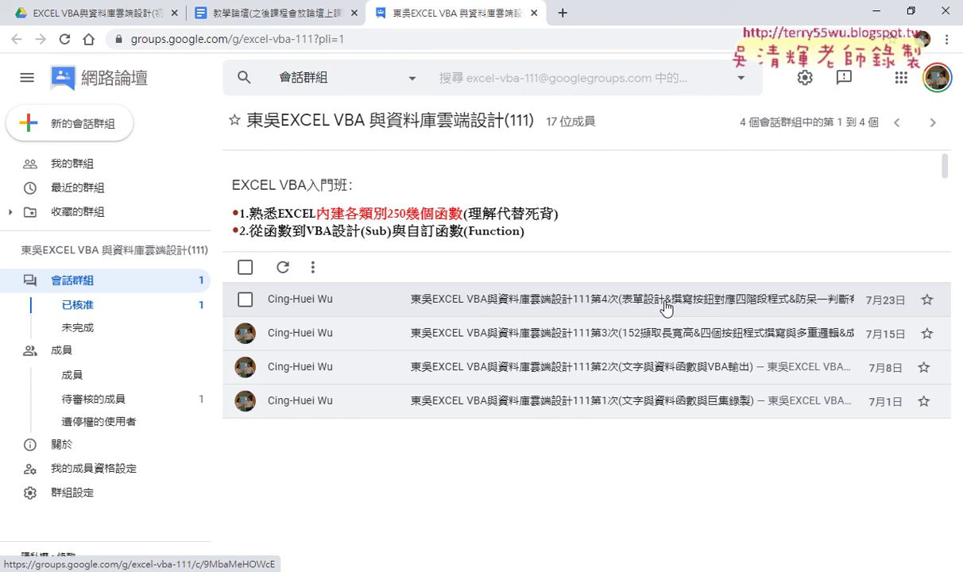
- Open the top 第4次 lesson thread and highlight 表單設計 in its title
{"action": "left_click", "coordinate": [665, 309]}
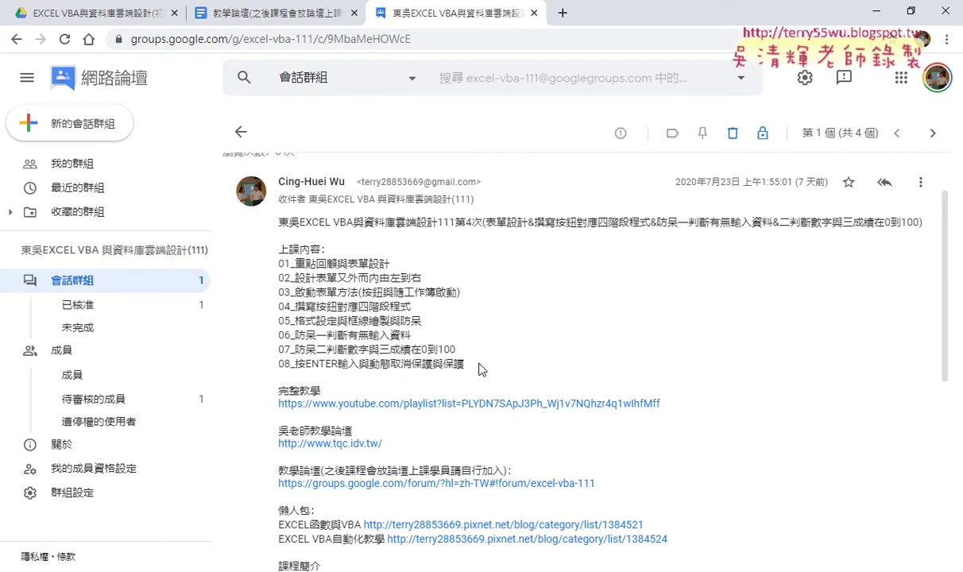
{"action": "left_click", "coordinate": [490, 225]}
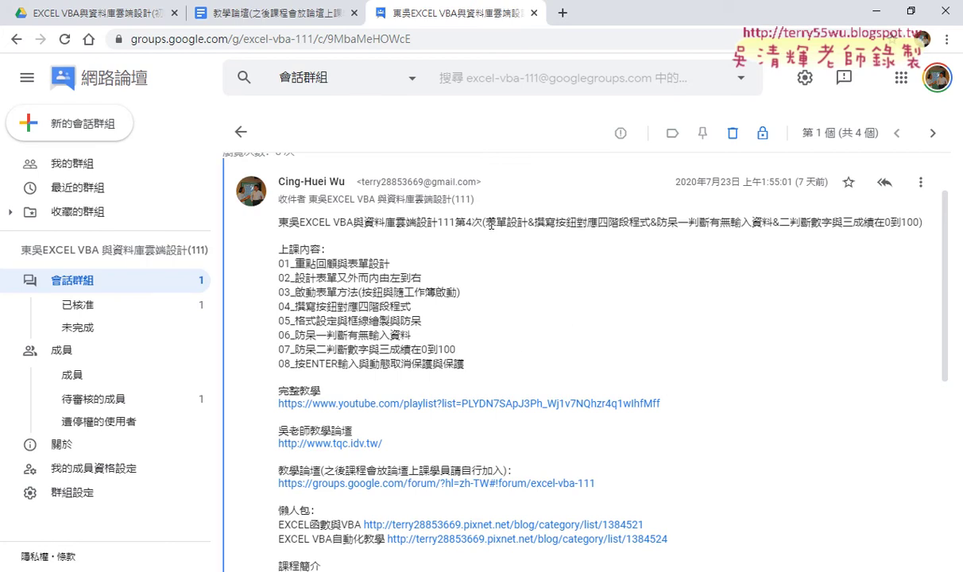
{"action": "double_click", "coordinate": [491, 225]}
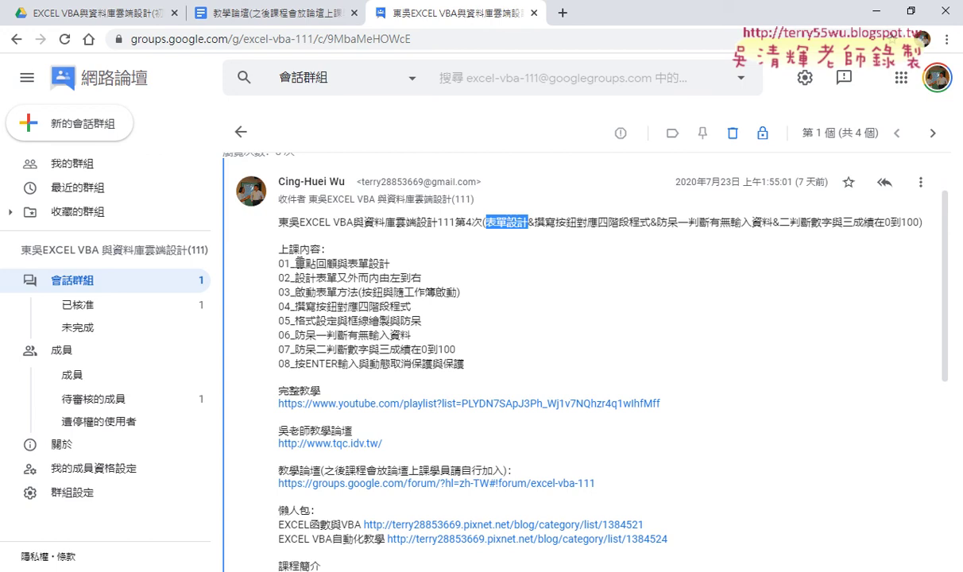
- Highlight 表單設計, 外而內由左到右 and 表單方法 in outline items 01–03
{"action": "left_click", "coordinate": [286, 248]}
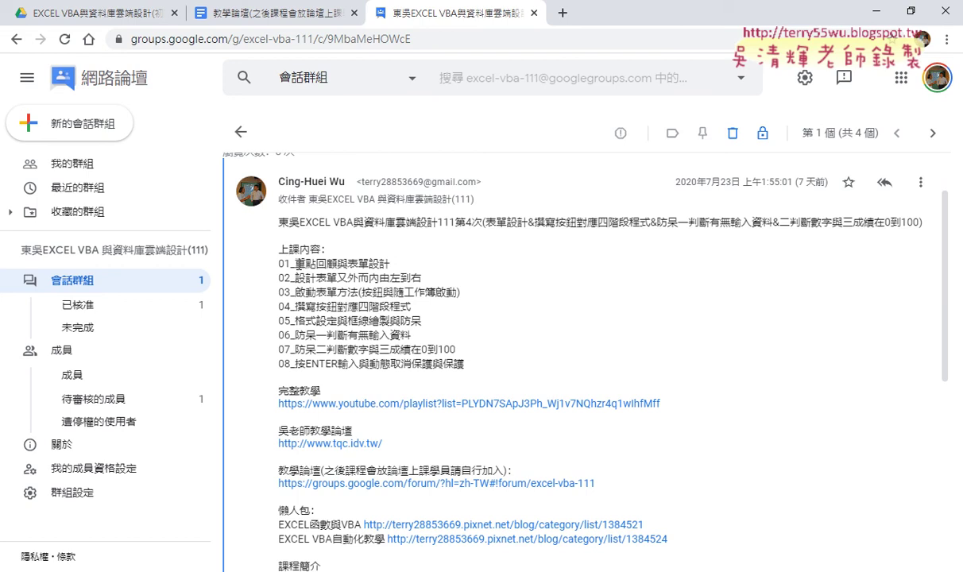
{"action": "left_click_drag", "start_coordinate": [365, 259], "coordinate": [389, 260]}
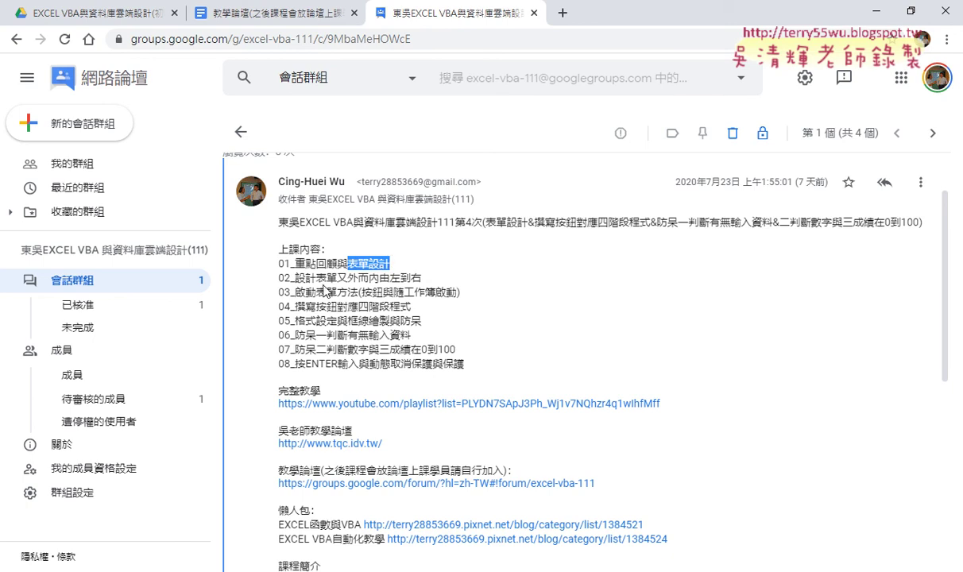
{"action": "left_click_drag", "start_coordinate": [346, 277], "coordinate": [421, 279]}
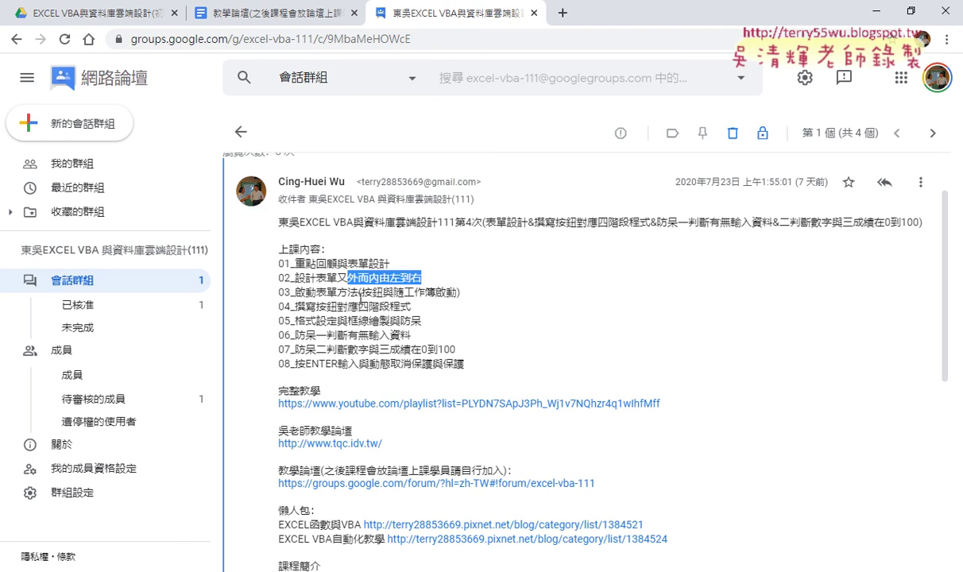
{"action": "left_click_drag", "start_coordinate": [316, 292], "coordinate": [359, 294]}
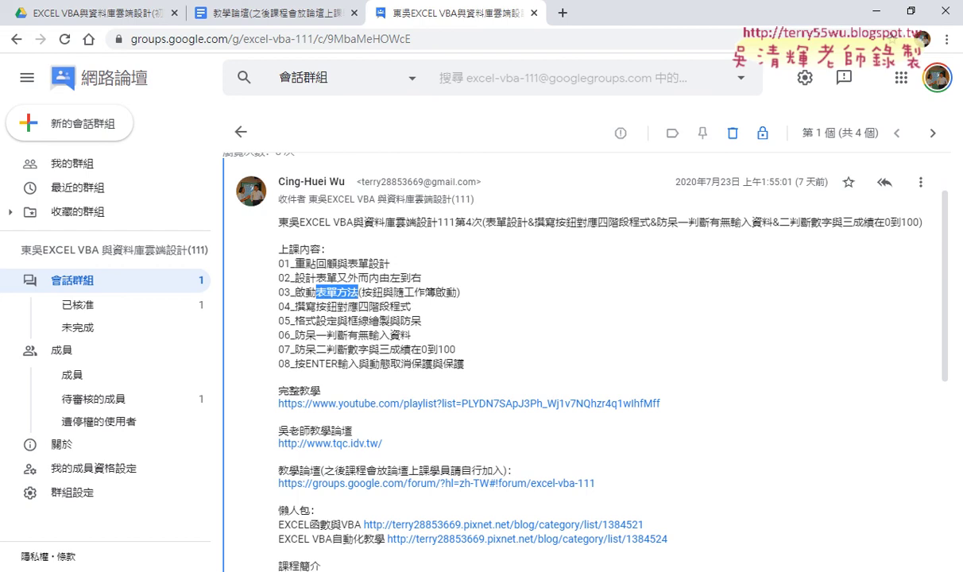
{"action": "key", "text": "alt+Tab"}
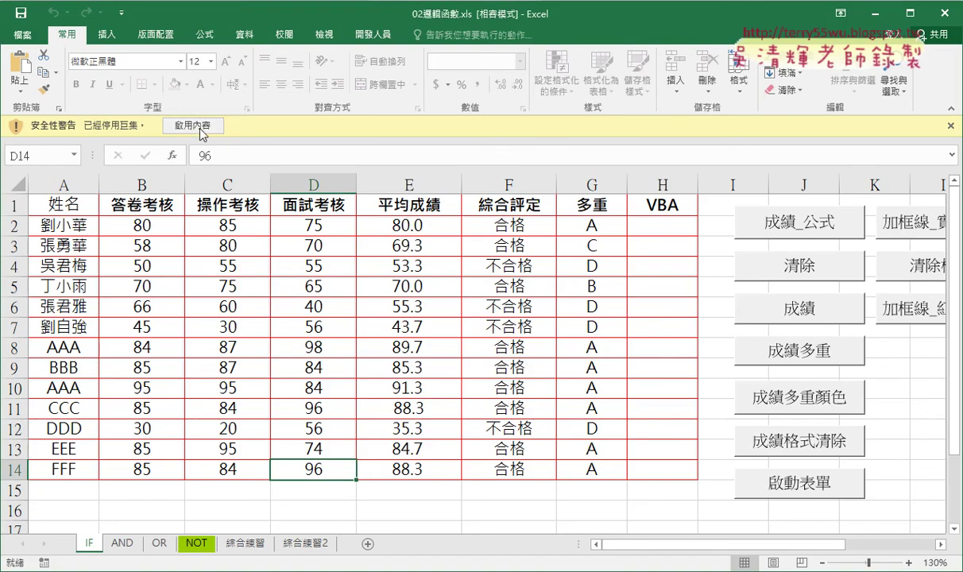
- Enable the workbook's macros and confirm the 成績系統 form rejects a record without a name
{"action": "left_click", "coordinate": [198, 126]}
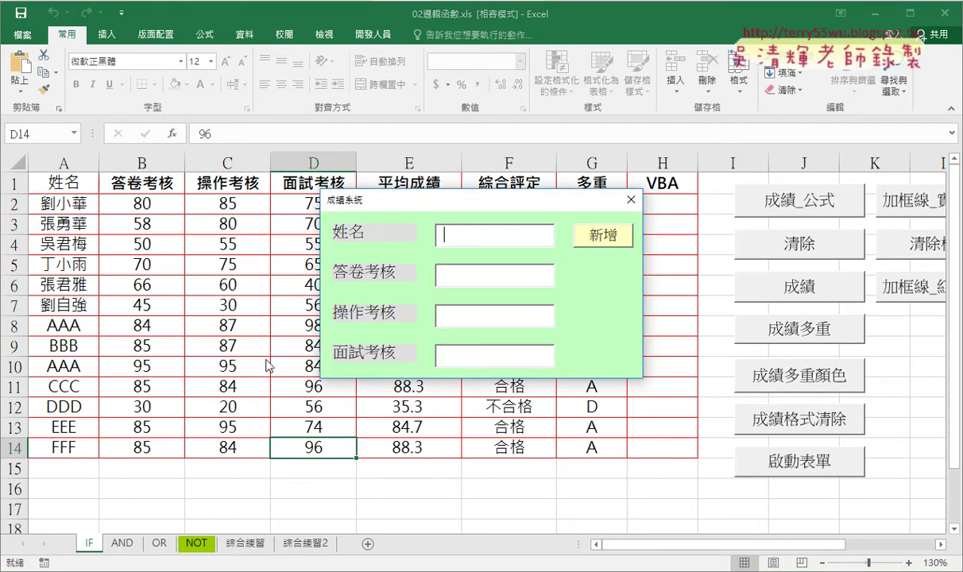
{"action": "key", "text": "alt+Tab"}
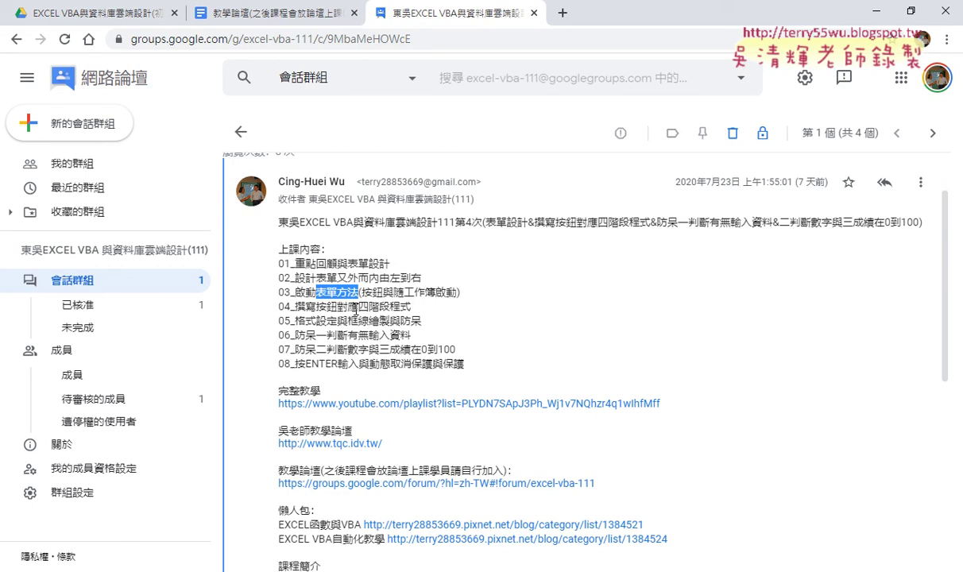
{"action": "left_click", "coordinate": [876, 13]}
{"action": "left_click", "coordinate": [469, 267]}
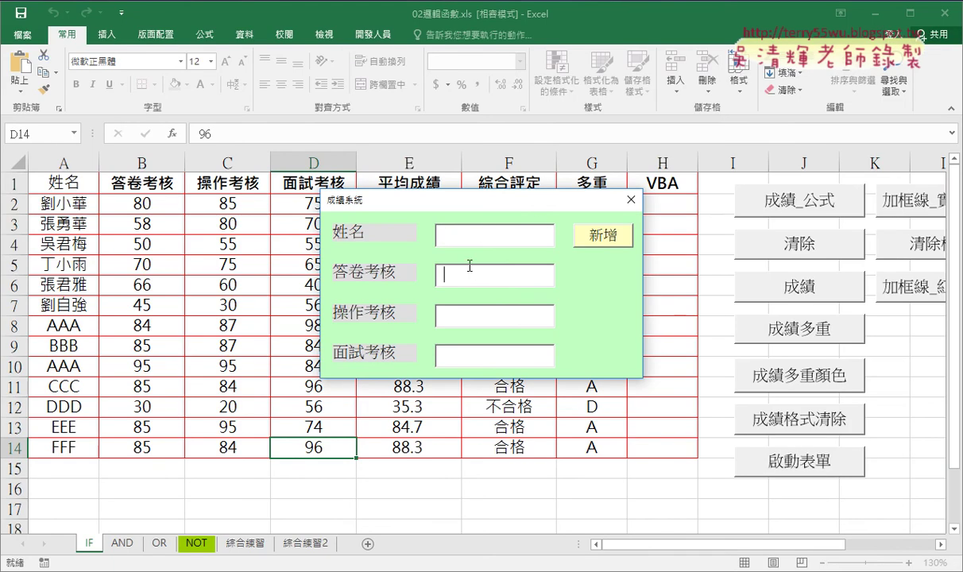
{"action": "left_click", "coordinate": [459, 316]}
{"action": "left_click", "coordinate": [458, 352]}
{"action": "left_click", "coordinate": [579, 230]}
{"action": "left_click", "coordinate": [485, 347]}
- Enter name GGG with 答卷考核 AA and dismiss the missing-score warning
{"action": "type", "text": "GGG"}
{"action": "key", "text": "Tab"}
{"action": "type", "text": "AA"}
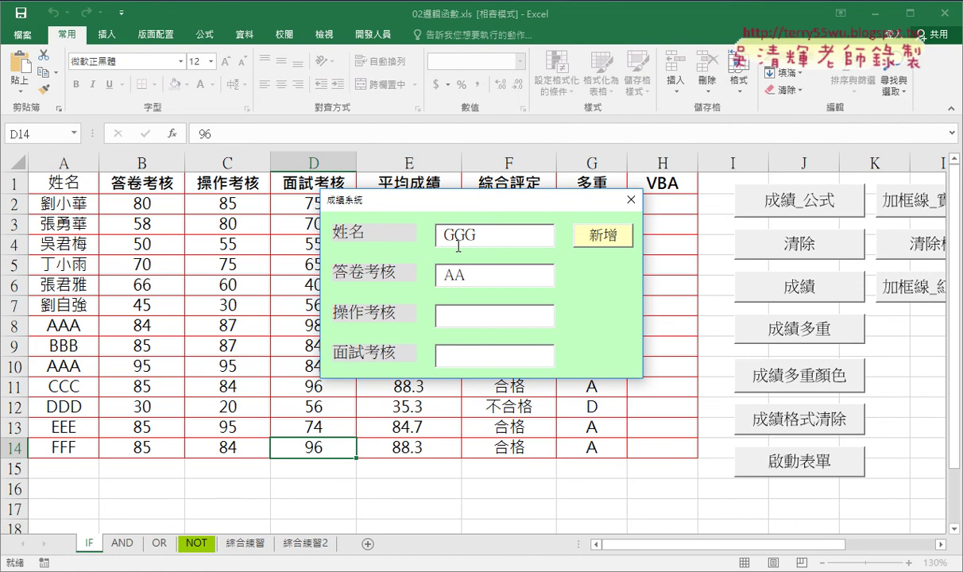
{"action": "left_click", "coordinate": [580, 235]}
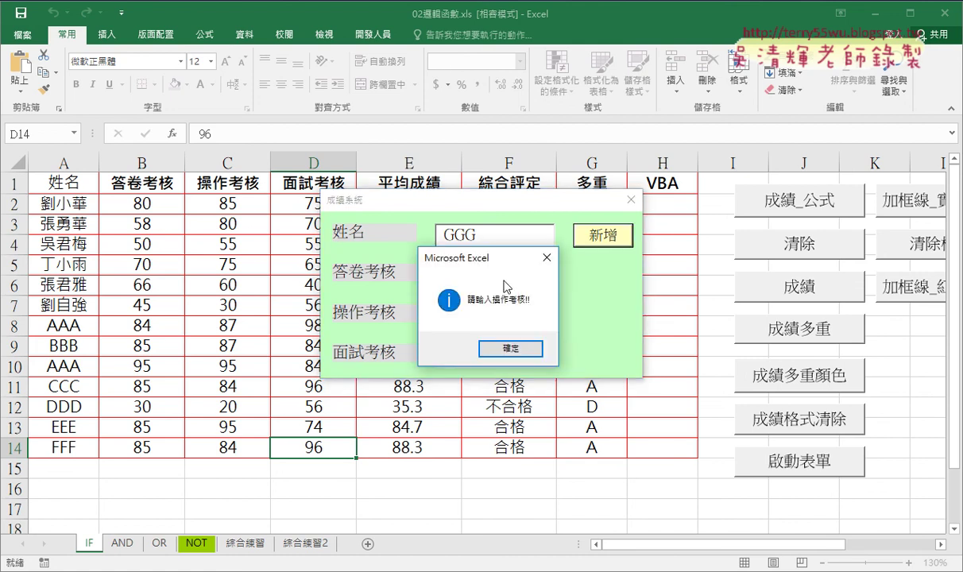
{"action": "left_click", "coordinate": [497, 348]}
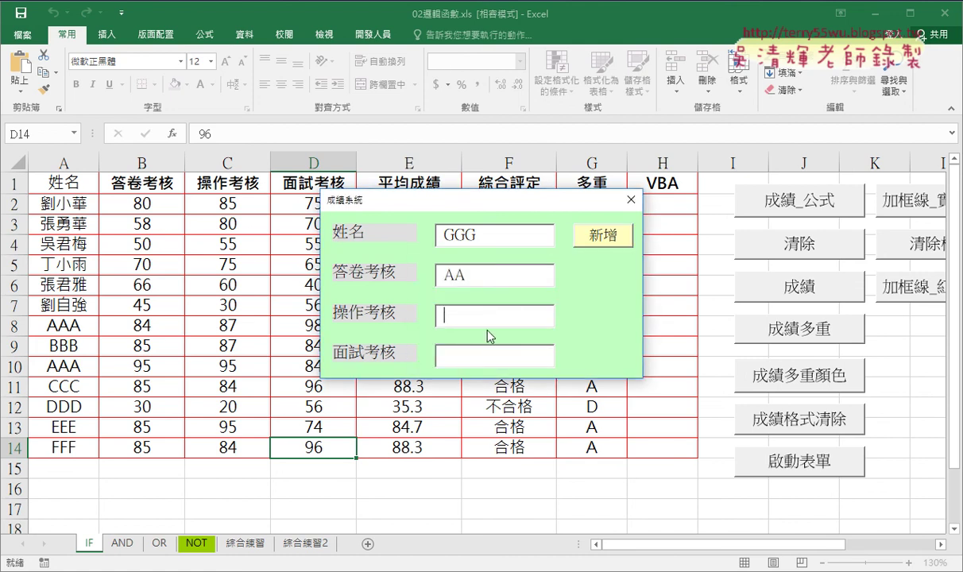
- Fill in scores 85 and 96 and dismiss the non-numeric score error for AA
{"action": "type", "text": "85"}
{"action": "key", "text": "Tab"}
{"action": "type", "text": "96"}
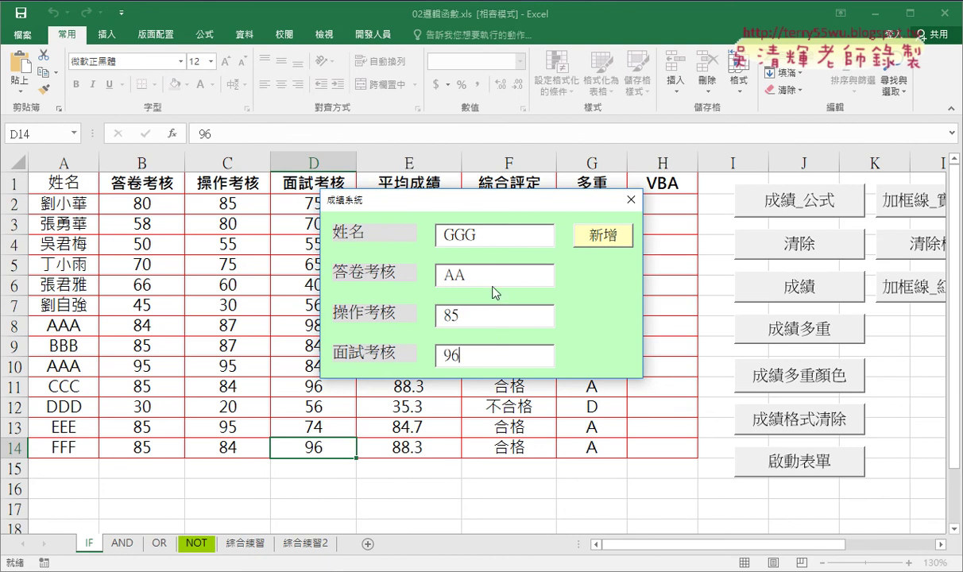
{"action": "left_click", "coordinate": [617, 240]}
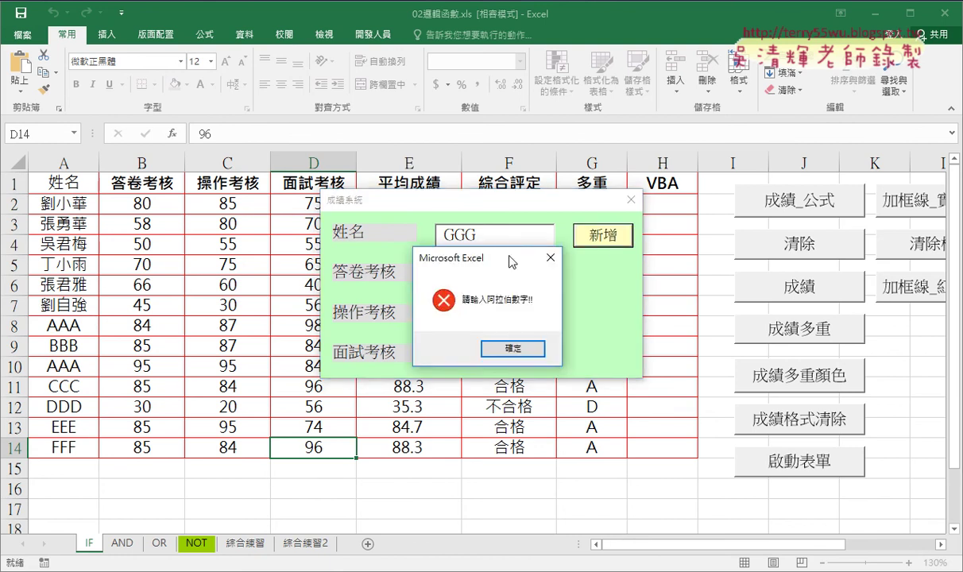
{"action": "left_click_drag", "start_coordinate": [512, 262], "coordinate": [684, 255]}
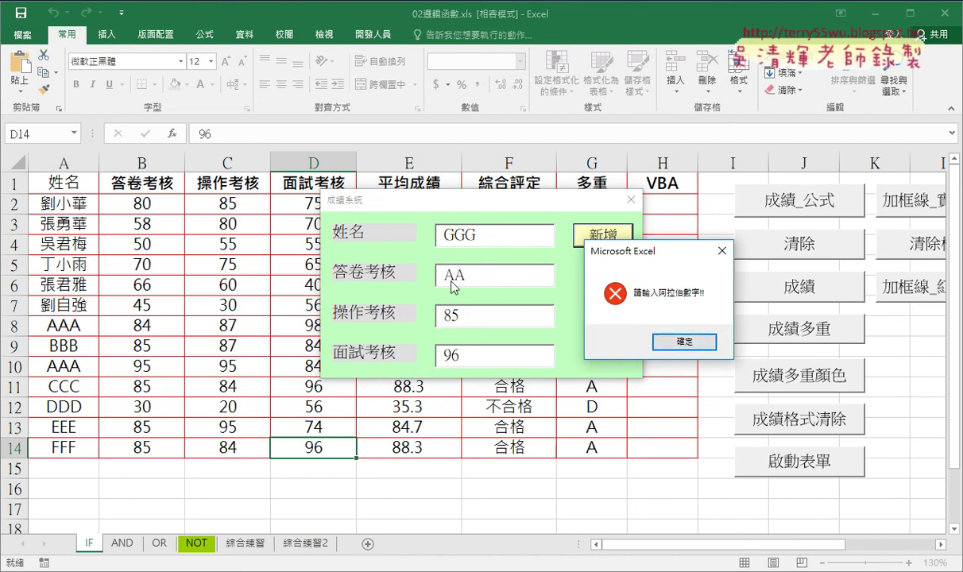
{"action": "left_click", "coordinate": [687, 342]}
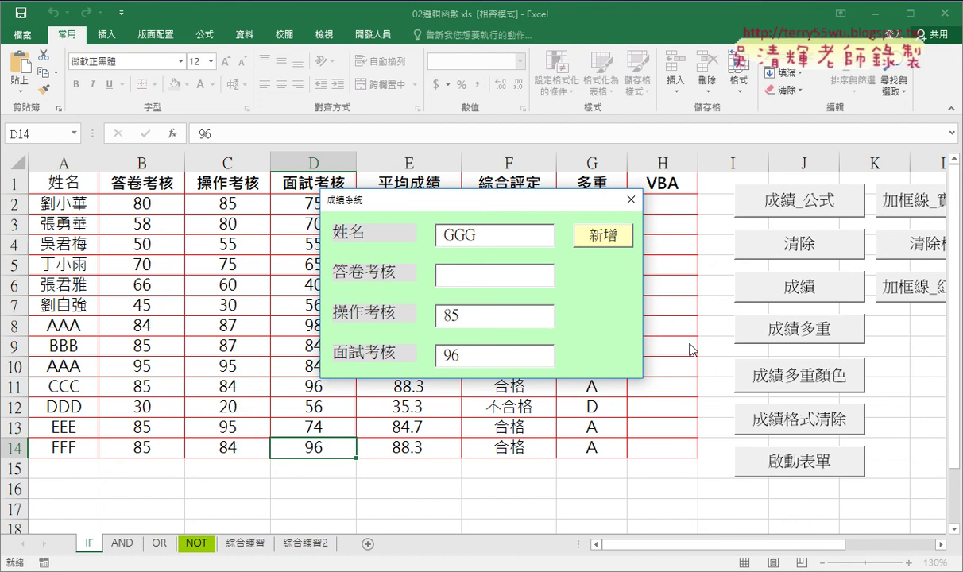
- Replace AA with 120, dismiss the out-of-range warning, then enter 82
{"action": "type", "text": "120"}
{"action": "left_click", "coordinate": [618, 240]}
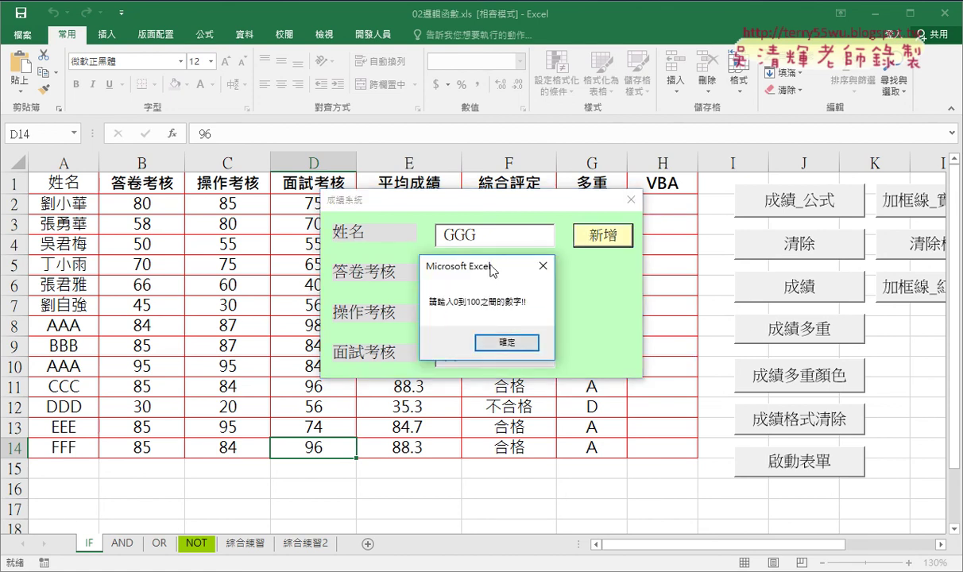
{"action": "left_click_drag", "start_coordinate": [491, 270], "coordinate": [644, 268]}
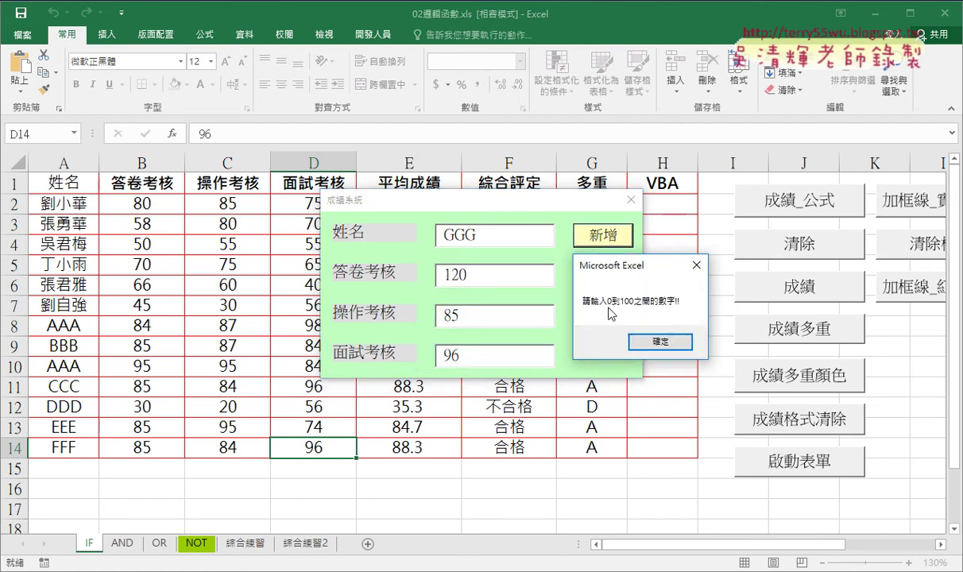
{"action": "left_click", "coordinate": [652, 348]}
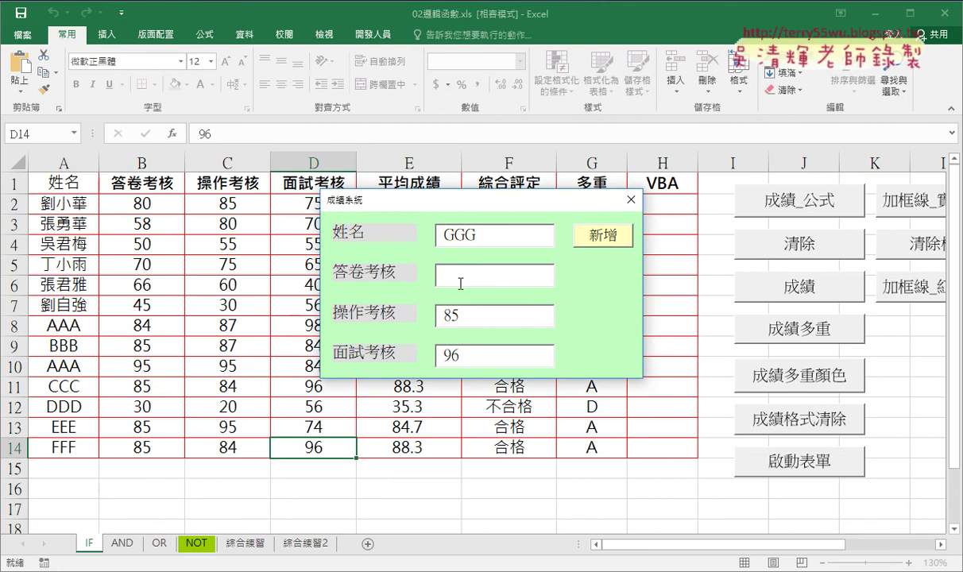
{"action": "type", "text": "8"}
{"action": "type", "text": "2"}
- Submit GGG with scores 82, 85 and 96 as a new grade table row
{"action": "left_click", "coordinate": [469, 362]}
{"action": "key", "text": "Return"}
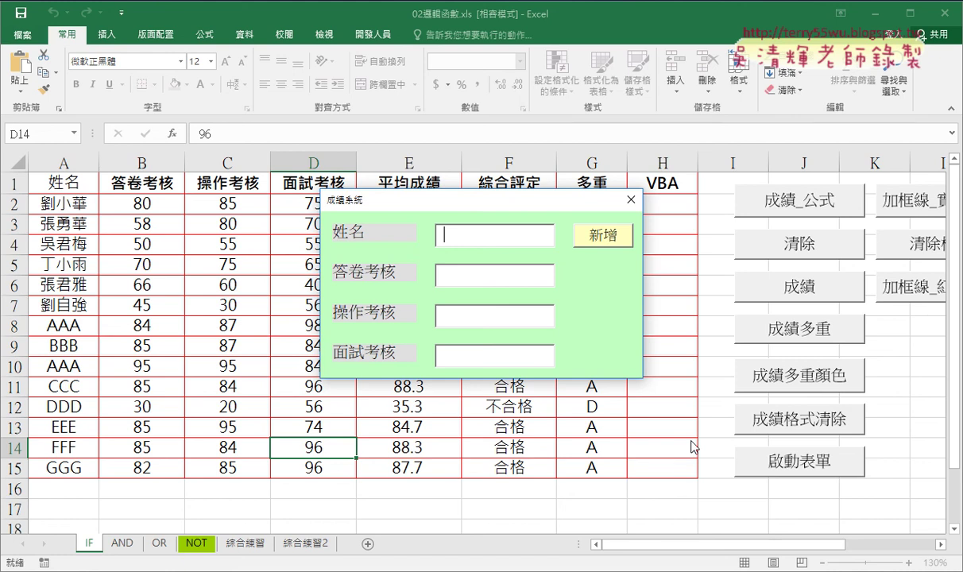
{"action": "left_click", "coordinate": [630, 200]}
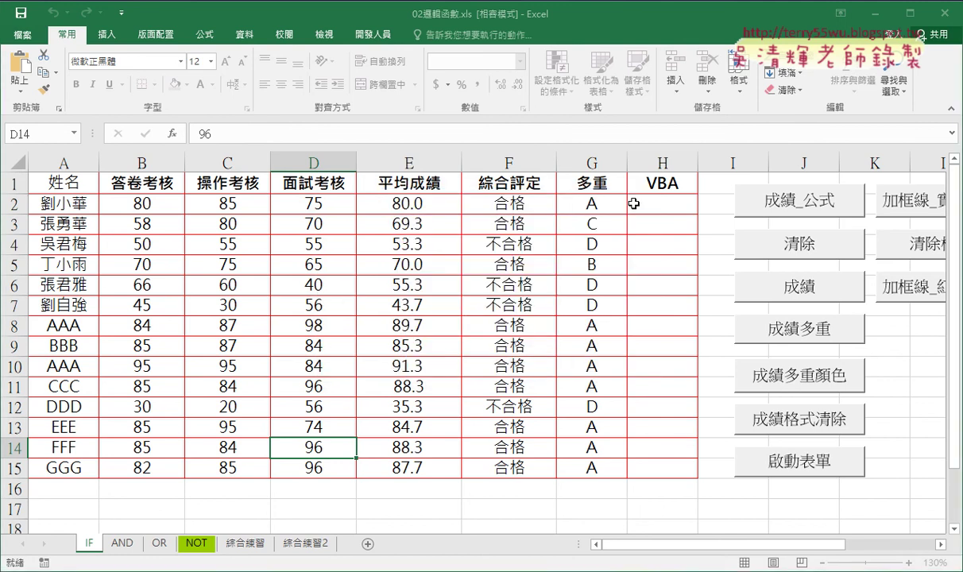
{"action": "left_click", "coordinate": [252, 469]}
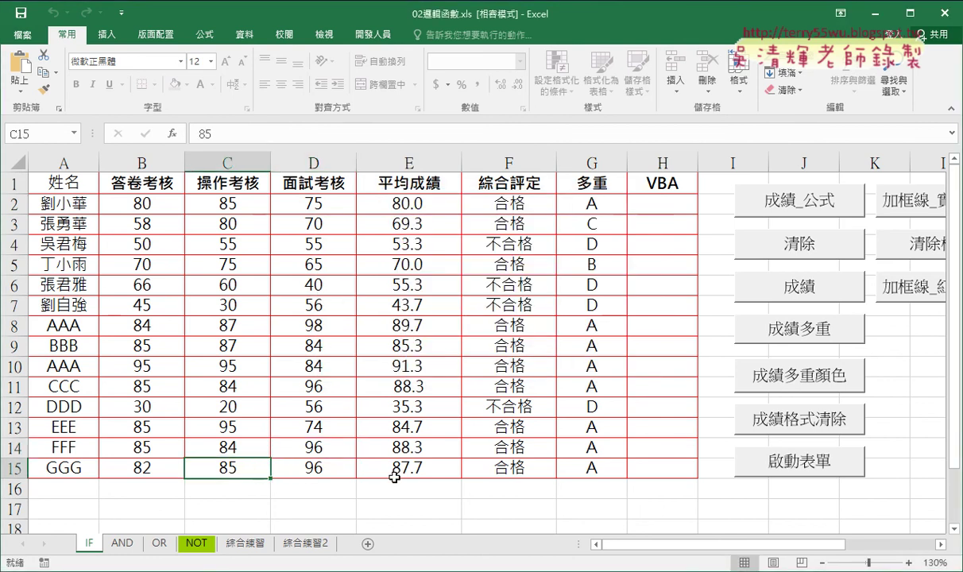
{"action": "left_click", "coordinate": [316, 471]}
{"action": "left_click_drag", "start_coordinate": [319, 476], "coordinate": [324, 505]}
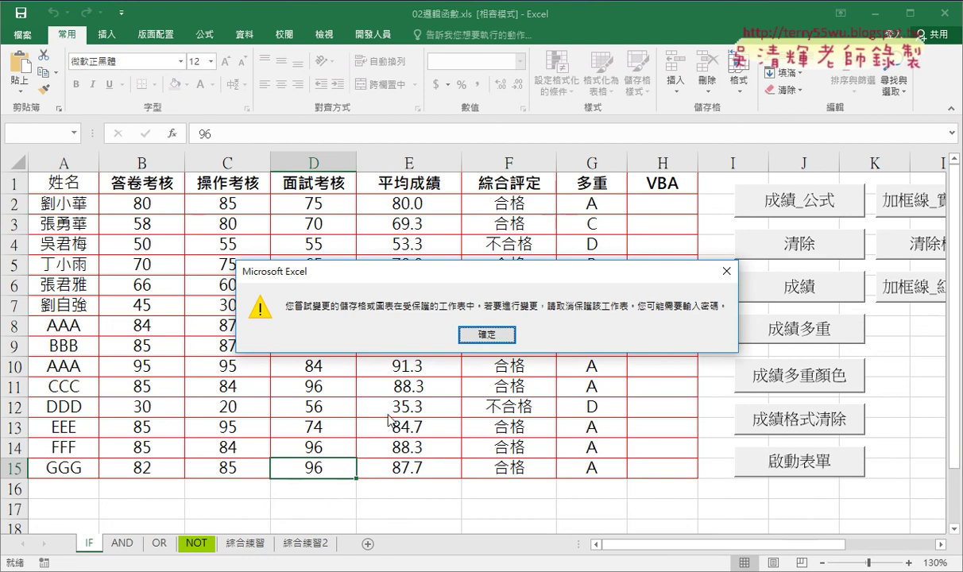
{"action": "left_click", "coordinate": [477, 334]}
{"action": "left_click", "coordinate": [284, 34]}
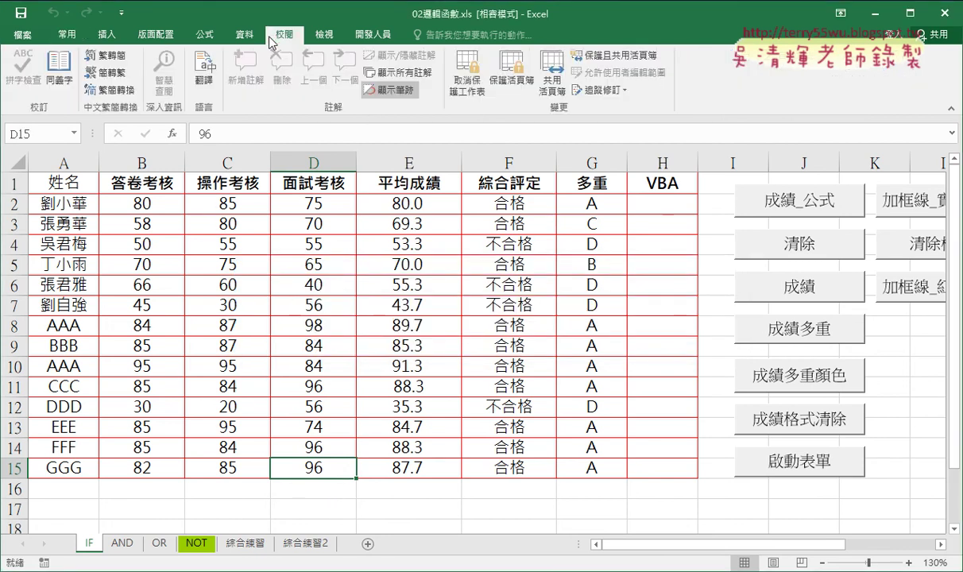
{"action": "left_click", "coordinate": [471, 89]}
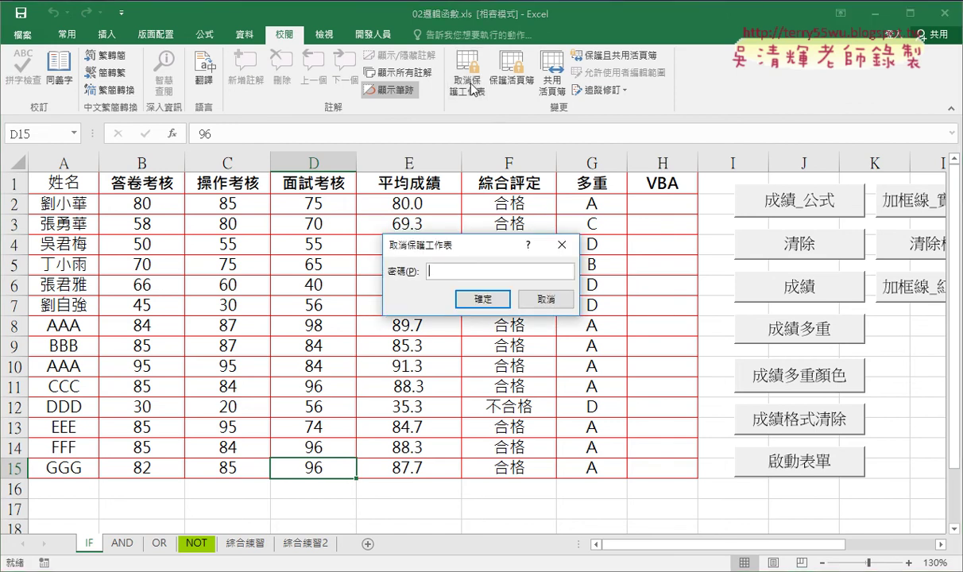
{"action": "key", "text": "Return"}
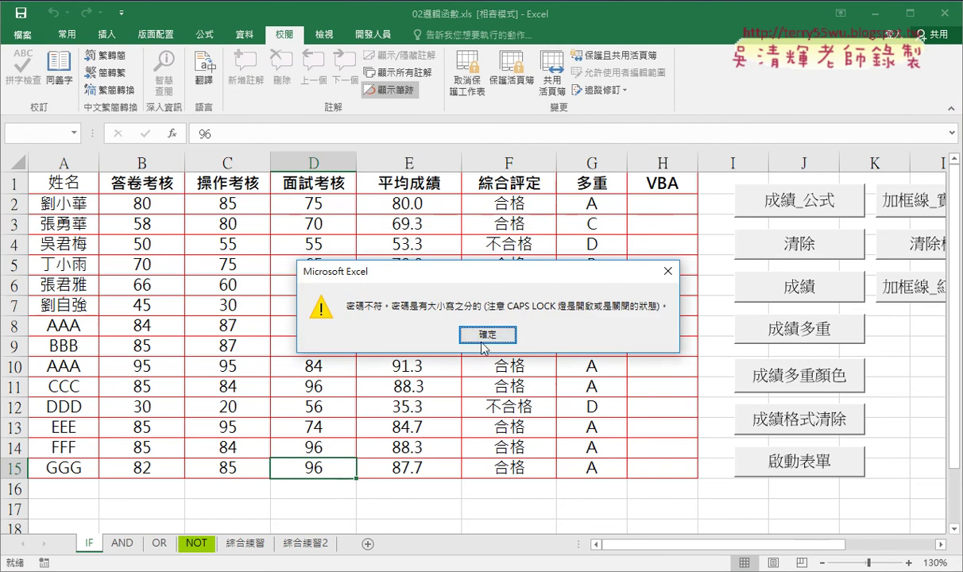
{"action": "left_click", "coordinate": [480, 336]}
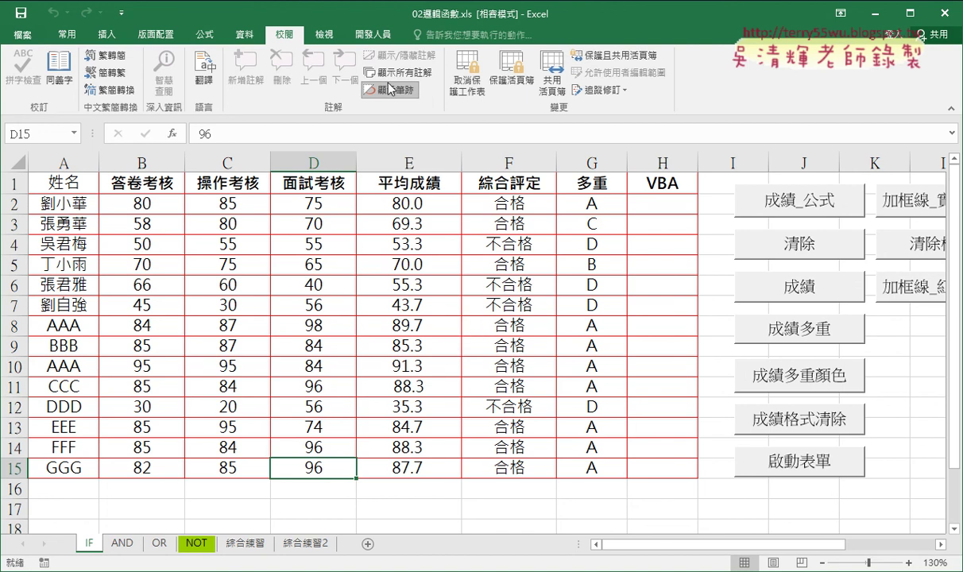
- Launch Visual Basic from the 開發人員 (Developer) ribbon for 02邏輯函數.xls
{"action": "left_click", "coordinate": [372, 34]}
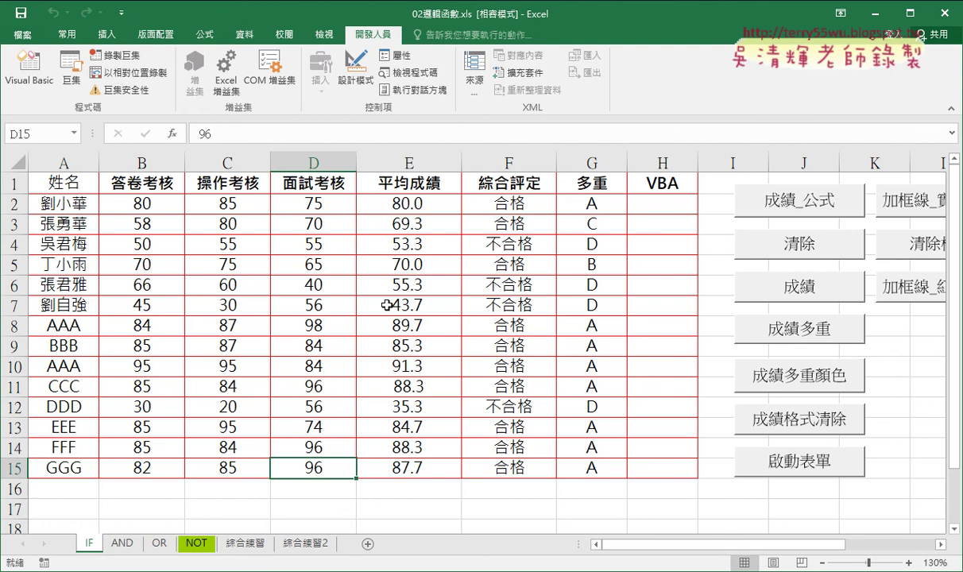
{"action": "left_click", "coordinate": [42, 78]}
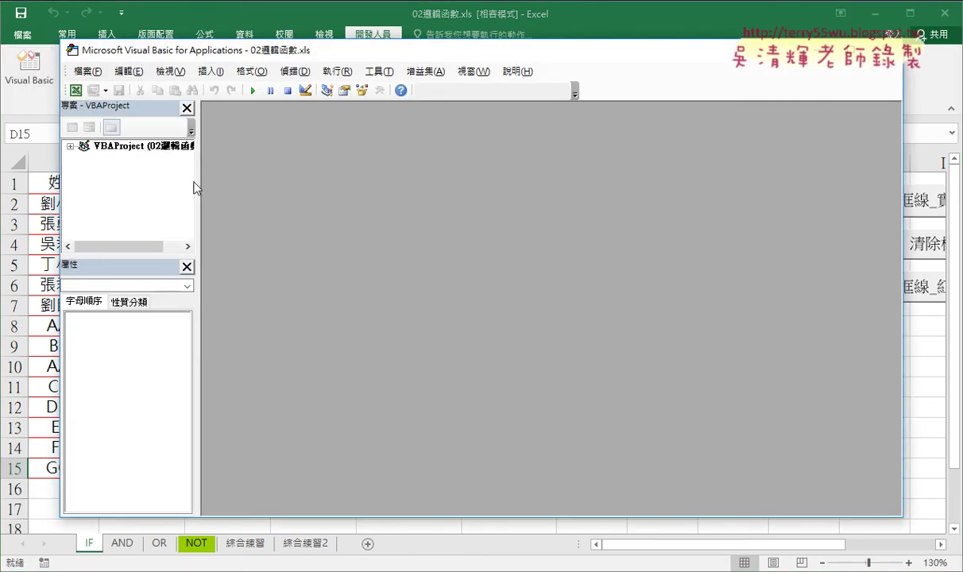
- Widen the Project pane and unlock the VBAProject by entering the project password
{"action": "left_click_drag", "start_coordinate": [194, 187], "coordinate": [281, 191]}
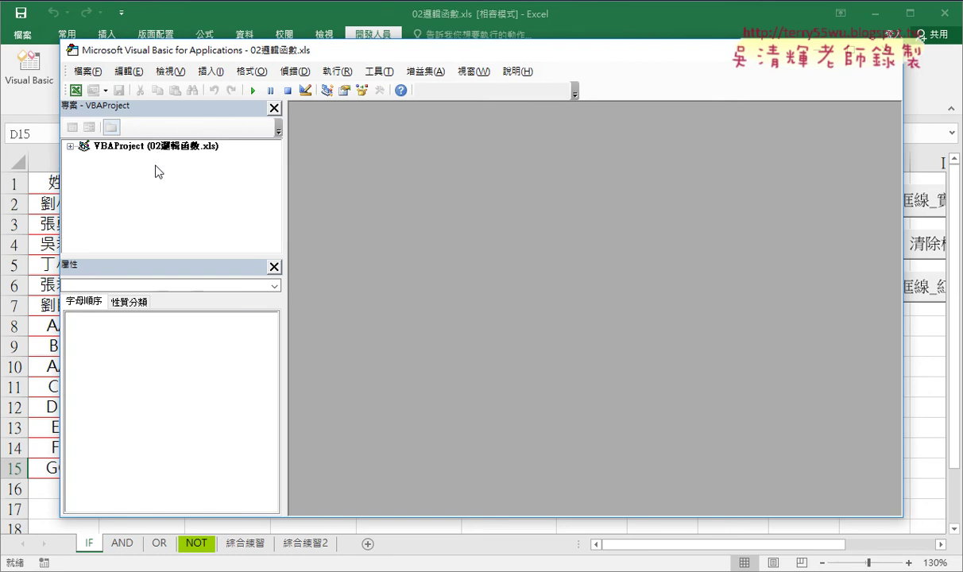
{"action": "left_click", "coordinate": [140, 150]}
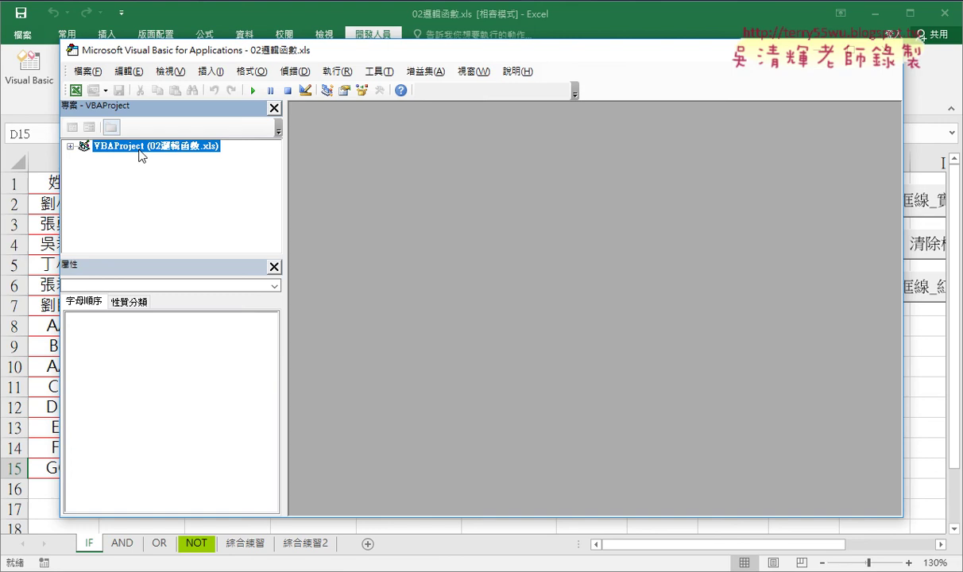
{"action": "left_click", "coordinate": [70, 147]}
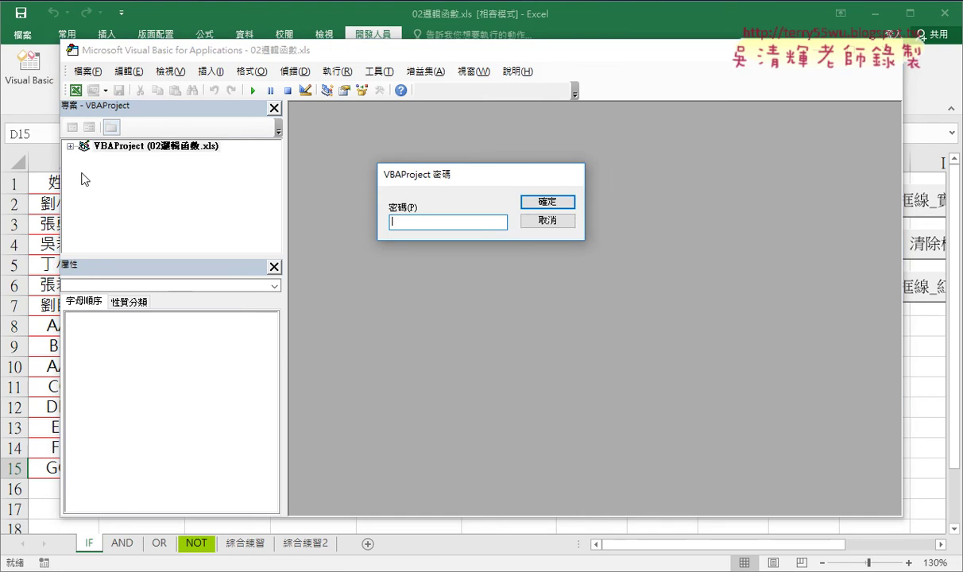
{"action": "key", "text": "Return"}
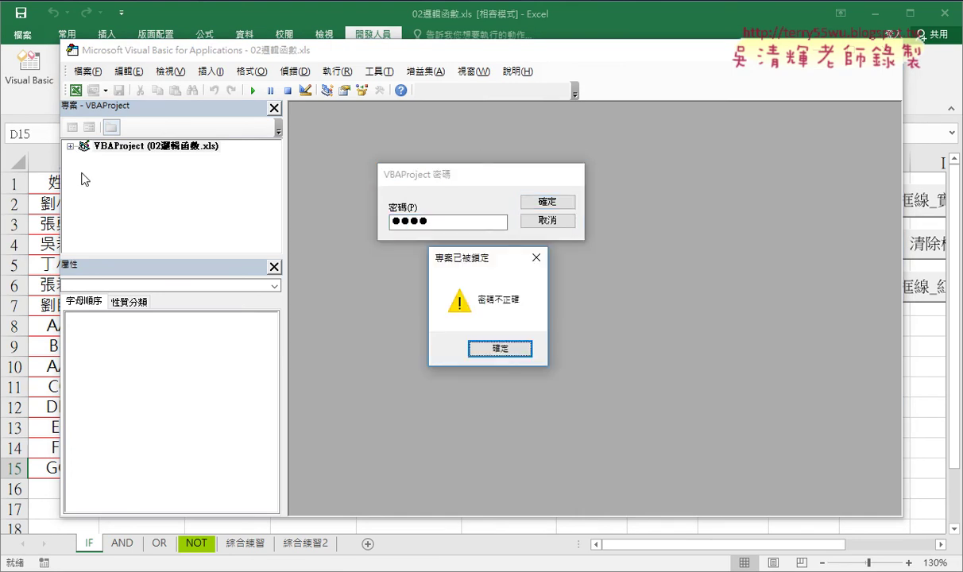
{"action": "left_click", "coordinate": [497, 350]}
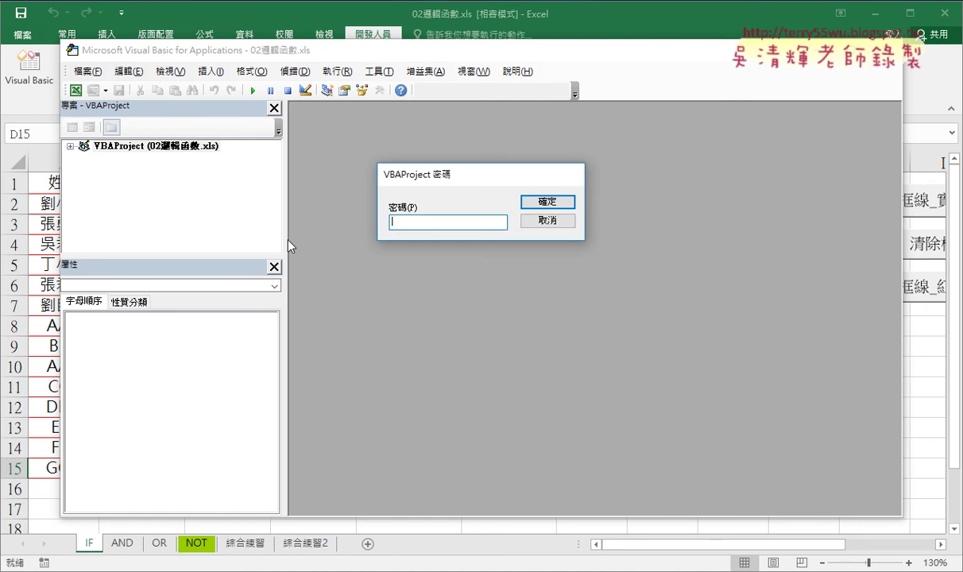
{"action": "key", "text": "Return"}
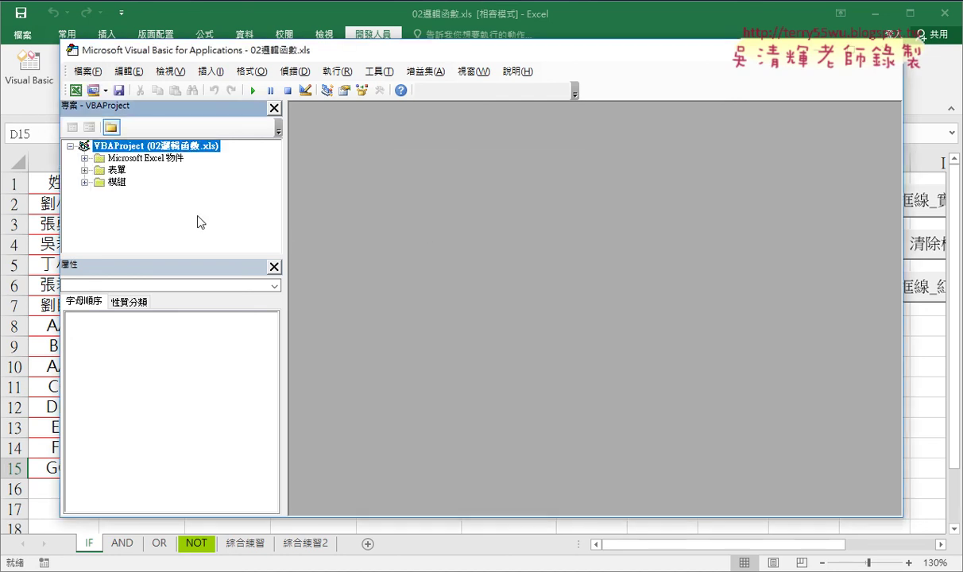
- Expand the 模組, 表單 and Excel 物件 folders, then open Module1's code and the UserForm1 design
{"action": "left_click", "coordinate": [84, 182]}
{"action": "left_click", "coordinate": [84, 170]}
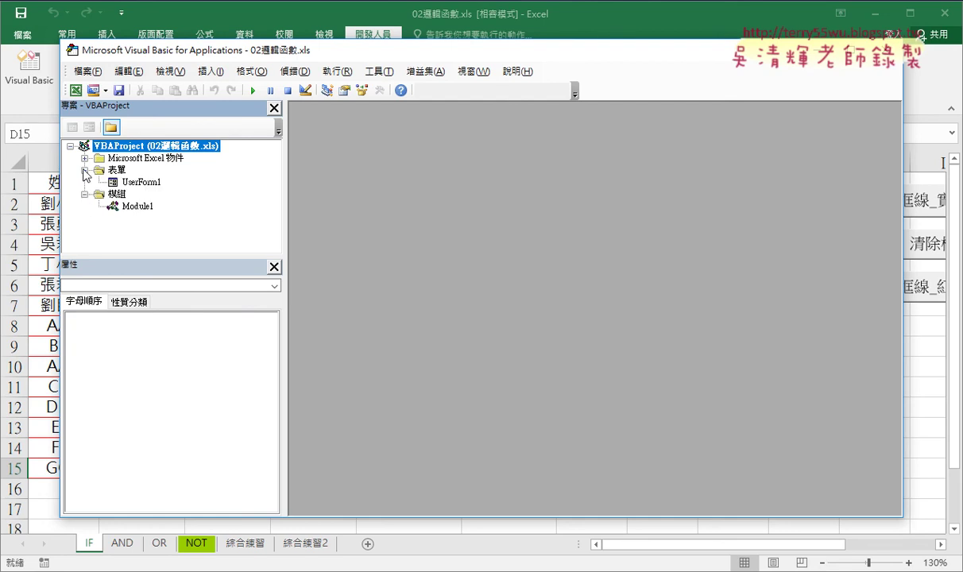
{"action": "left_click", "coordinate": [85, 159]}
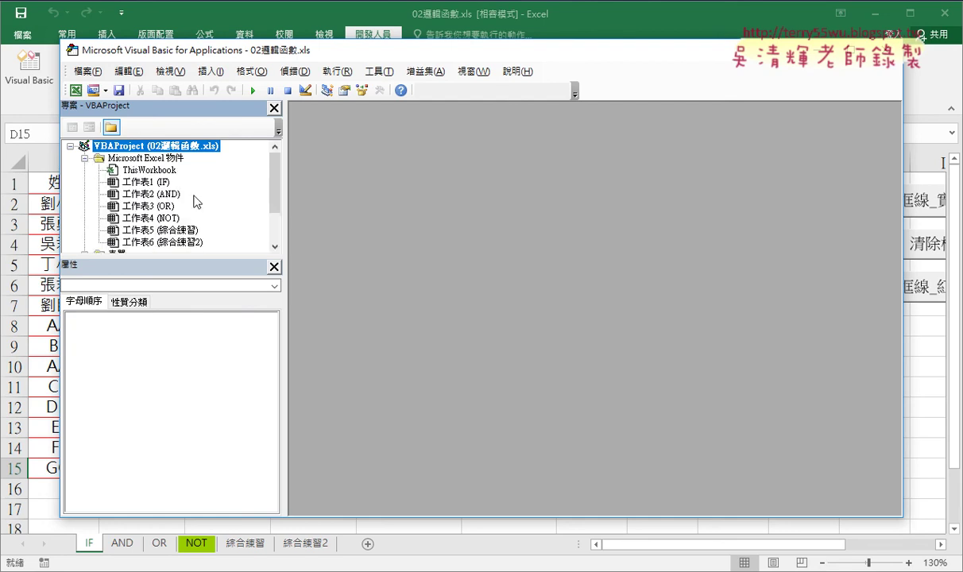
{"action": "scroll", "coordinate": [89, 164], "scroll_direction": "down", "scroll_amount": 2}
{"action": "left_click", "coordinate": [84, 159]}
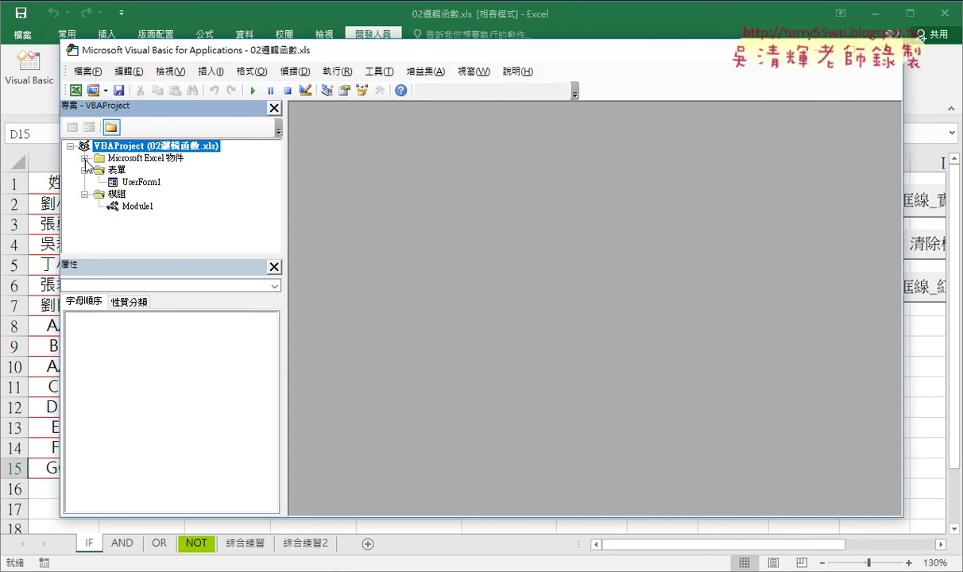
{"action": "left_click", "coordinate": [85, 159]}
{"action": "left_click", "coordinate": [85, 159]}
{"action": "left_click", "coordinate": [85, 159]}
{"action": "left_click", "coordinate": [85, 159]}
{"action": "double_click", "coordinate": [136, 206]}
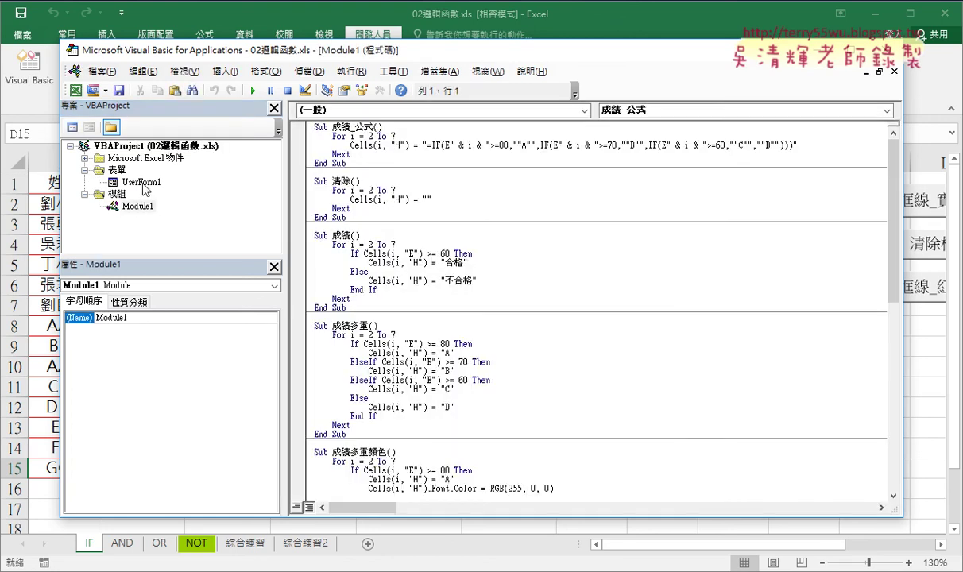
{"action": "double_click", "coordinate": [143, 182]}
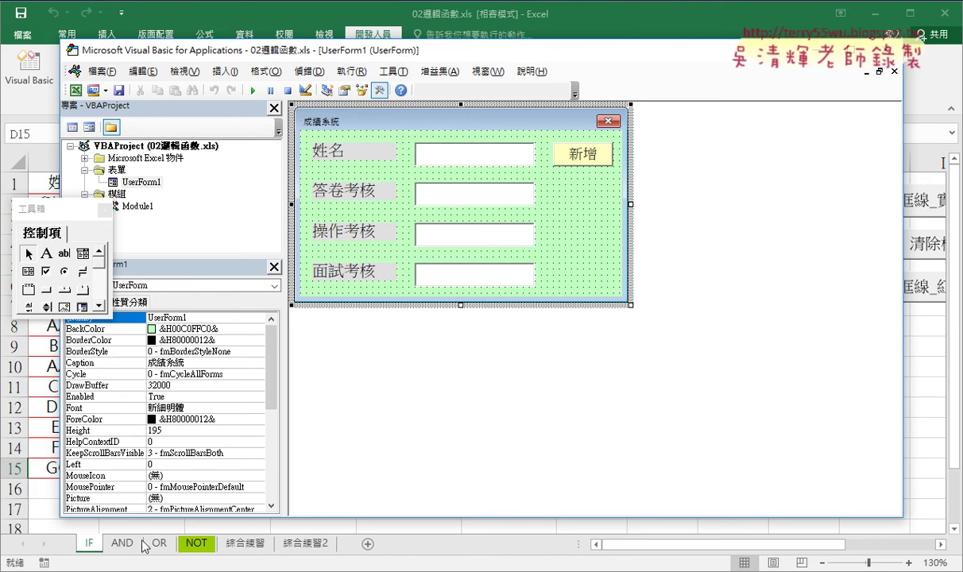
- Open the course's YouTube playlist from the Google Groups post in a new tab
{"action": "mouse_move", "coordinate": [166, 571]}
{"action": "left_click", "coordinate": [181, 496]}
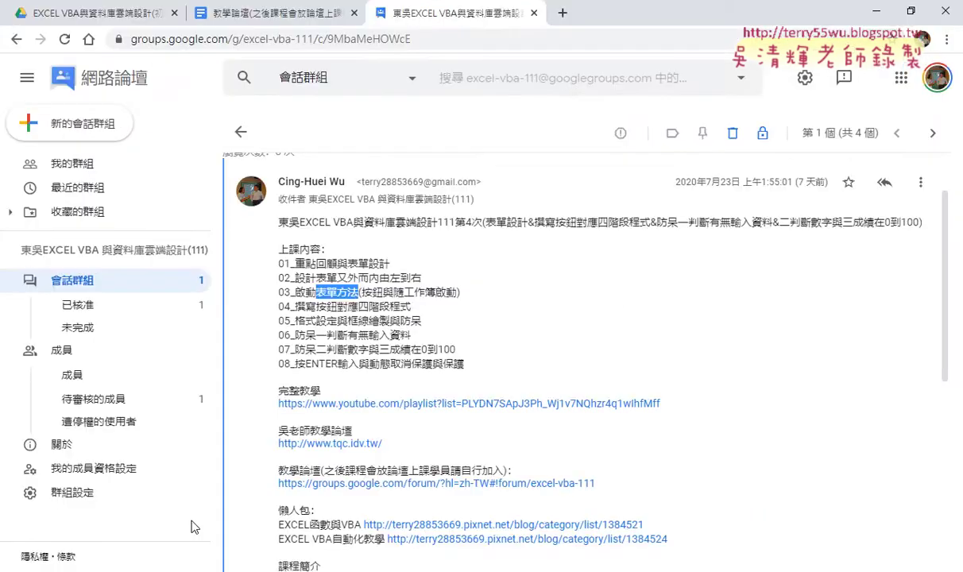
{"action": "left_click", "coordinate": [504, 405]}
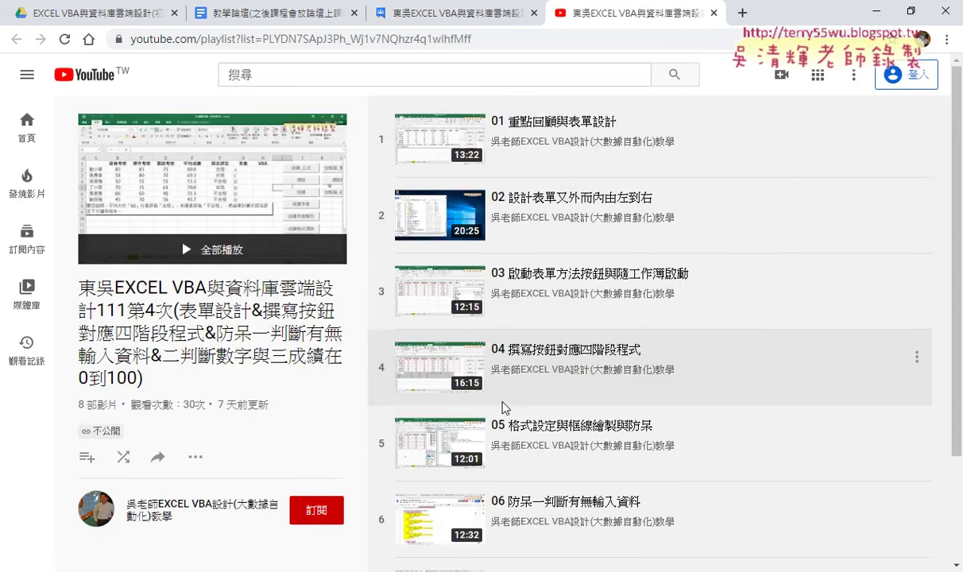
{"action": "scroll", "coordinate": [502, 407], "scroll_direction": "down", "scroll_amount": 2}
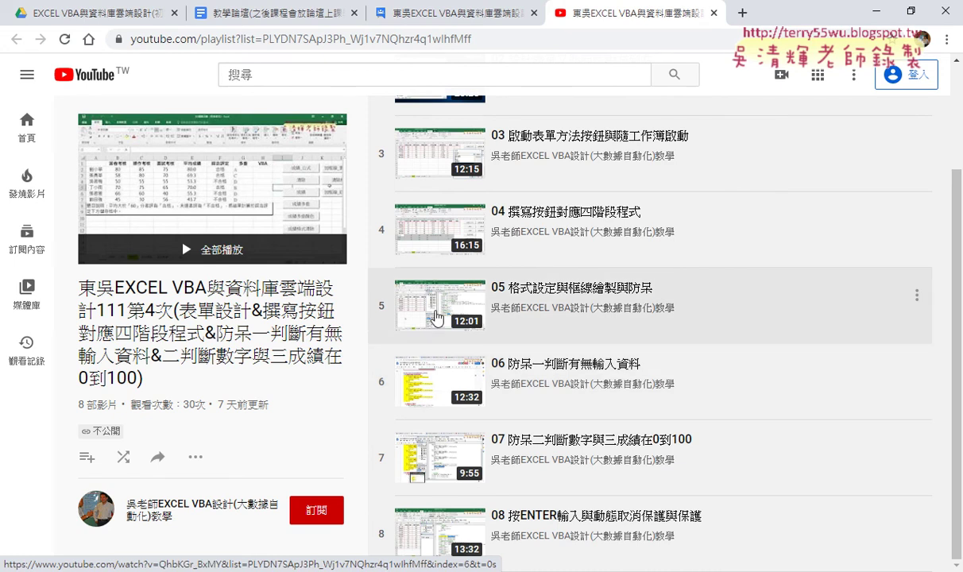
- Select the numbered lesson list in the Groups post, then open _雲端白板畫面 in Google Drive
{"action": "left_click", "coordinate": [494, 15]}
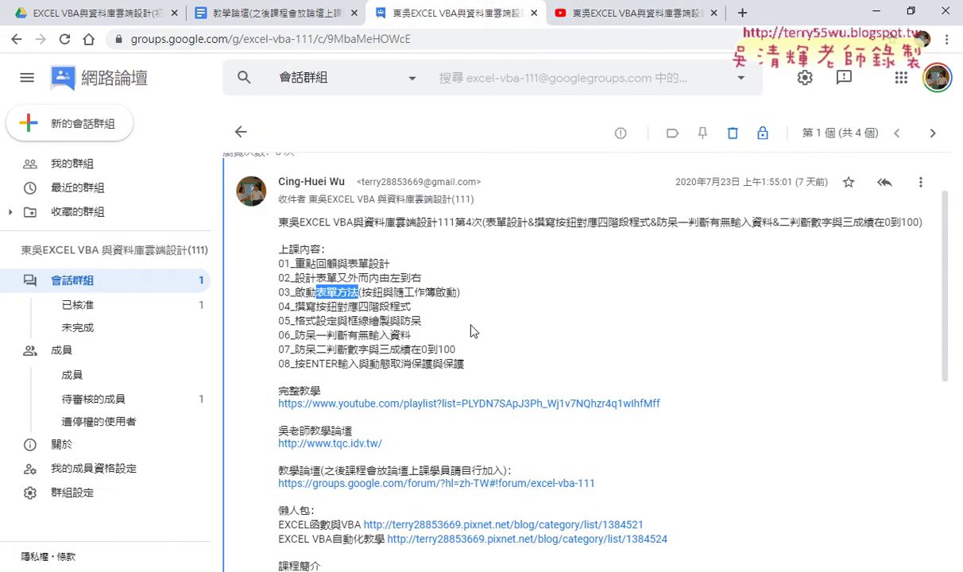
{"action": "mouse_move", "coordinate": [449, 368]}
{"action": "left_mouse_down"}
{"action": "mouse_move", "coordinate": [337, 334]}
{"action": "mouse_move", "coordinate": [269, 256]}
{"action": "left_mouse_up"}
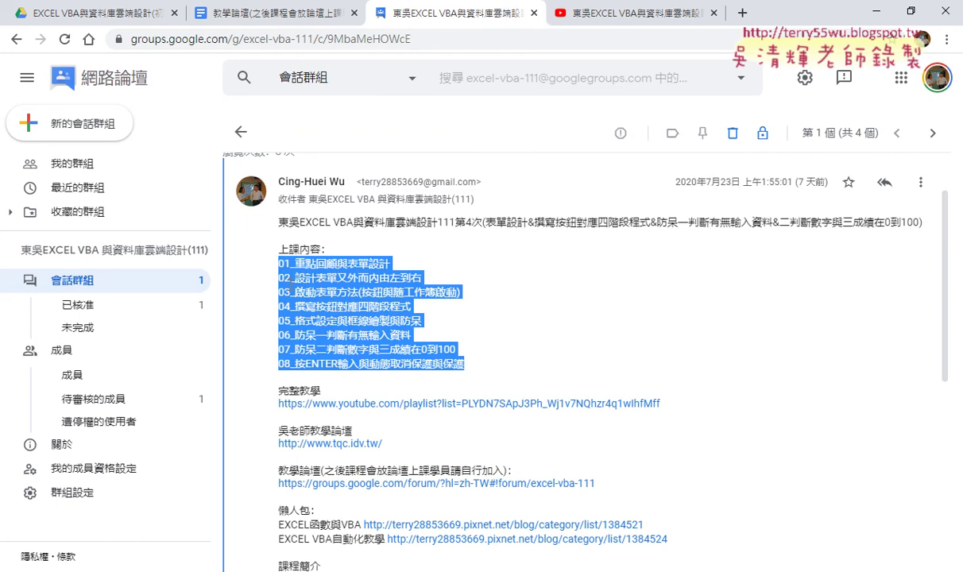
{"action": "left_click", "coordinate": [111, 13]}
{"action": "double_click", "coordinate": [291, 197]}
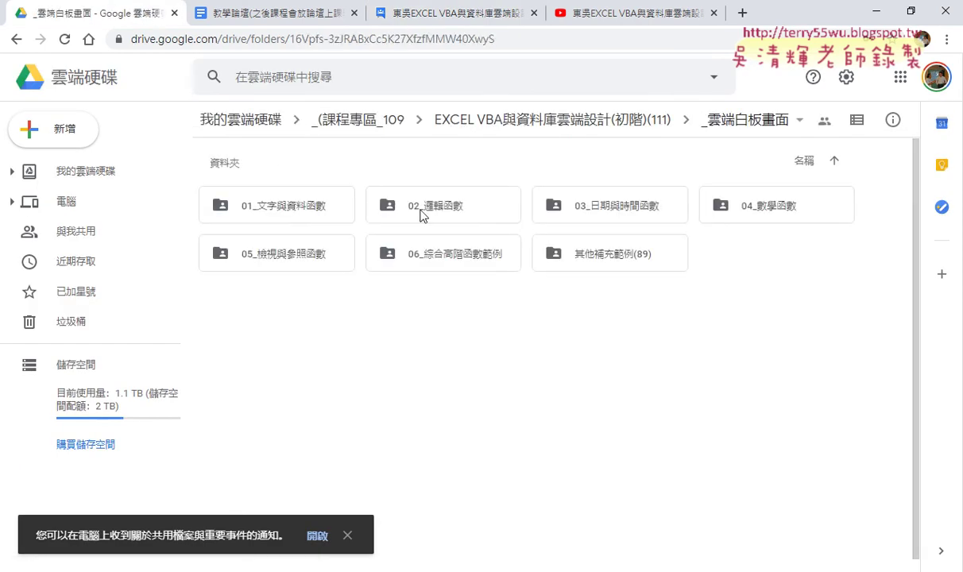
- Open the 設計表單將EXCEL當成資料庫存資料 Google Doc inside the 02_邏輯函數 folder
{"action": "double_click", "coordinate": [450, 208]}
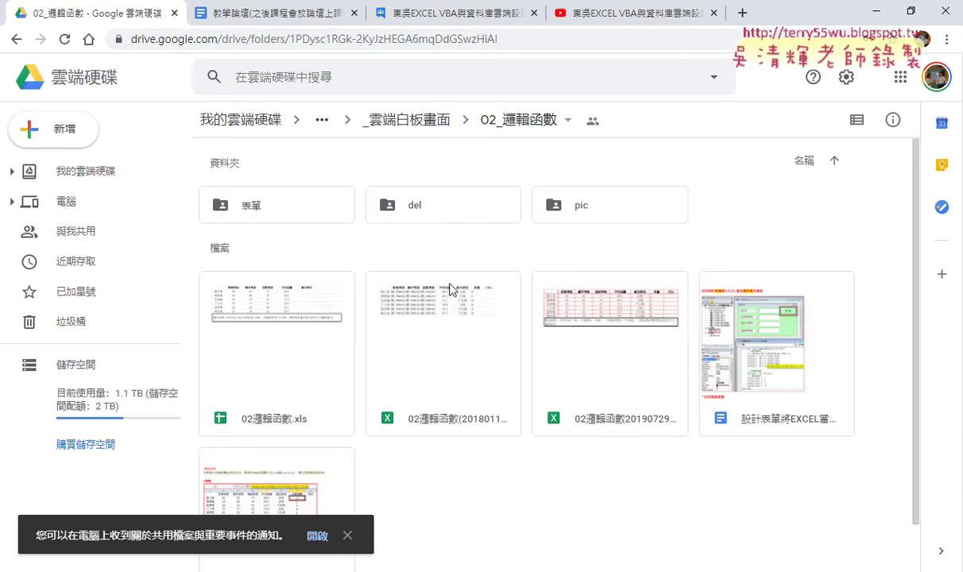
{"action": "scroll", "coordinate": [611, 485], "scroll_direction": "down", "scroll_amount": 1}
{"action": "double_click", "coordinate": [725, 348]}
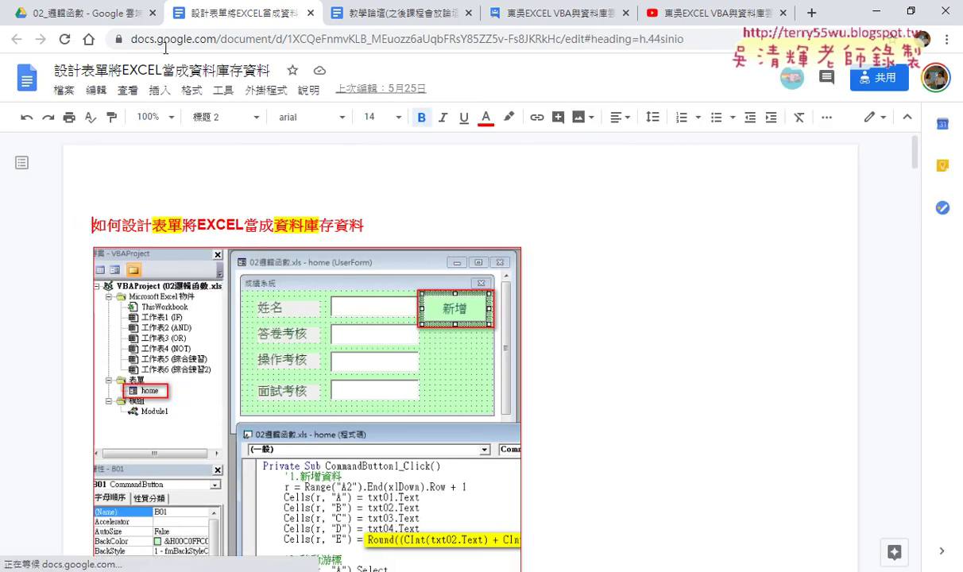
- Navigate back up to the EXCEL VBA與資料庫雲端設計(初階)(111) folder and show its options menu
{"action": "left_click", "coordinate": [111, 14]}
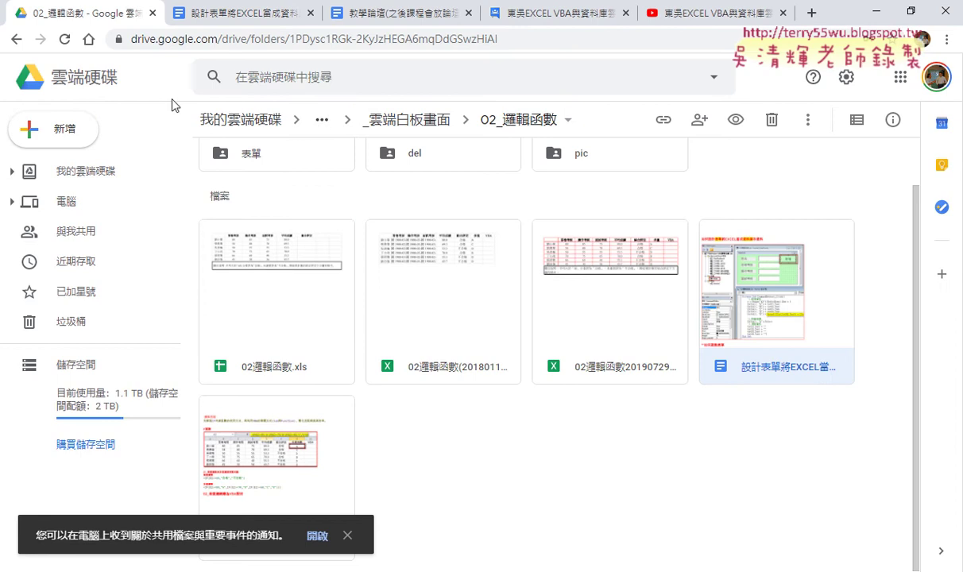
{"action": "left_click", "coordinate": [17, 40]}
{"action": "left_click", "coordinate": [18, 40]}
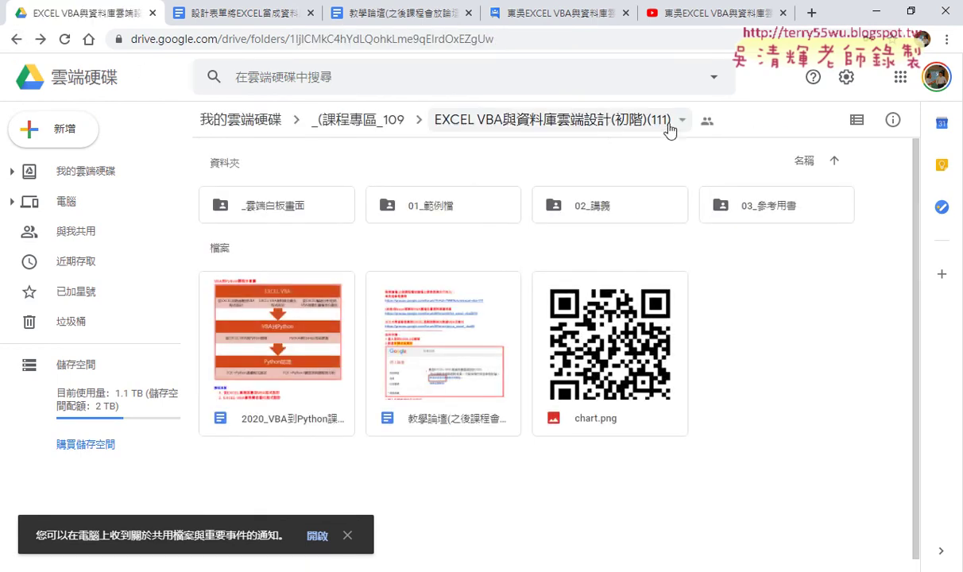
{"action": "left_click", "coordinate": [669, 127]}
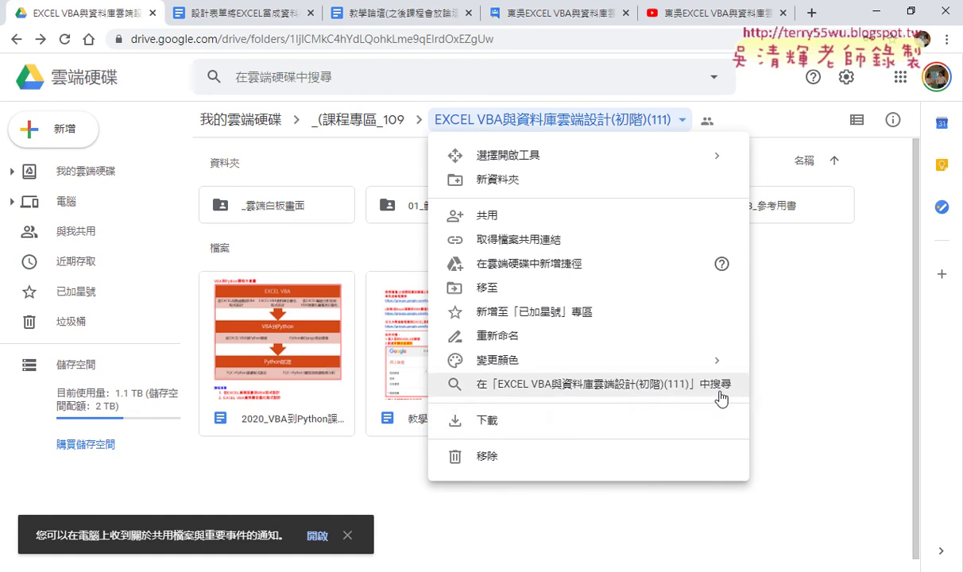
- Open 程式碼.docx from _雲端白板畫面 > 03_日期與時間函數, then bring File Explorer forward
{"action": "left_click", "coordinate": [780, 349]}
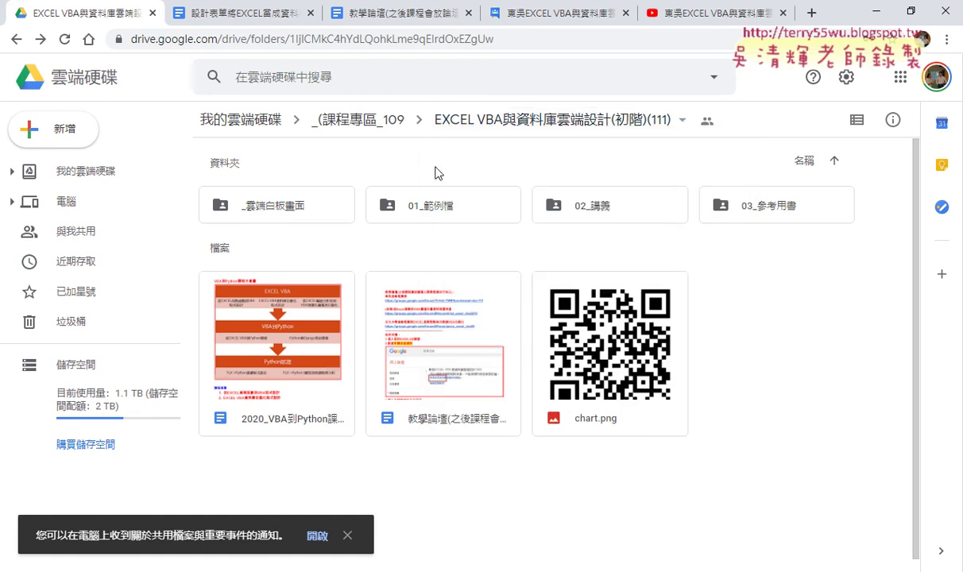
{"action": "double_click", "coordinate": [280, 200]}
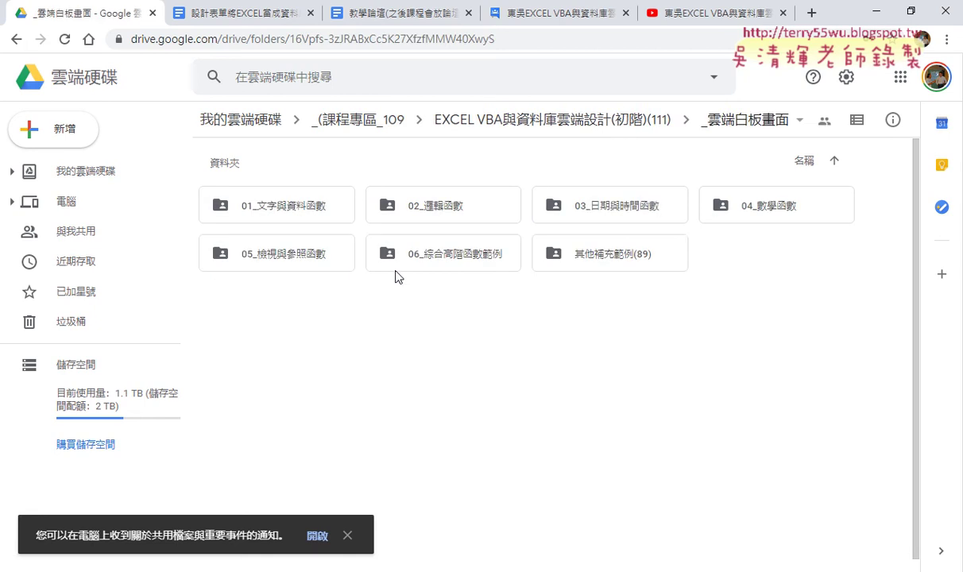
{"action": "double_click", "coordinate": [615, 208]}
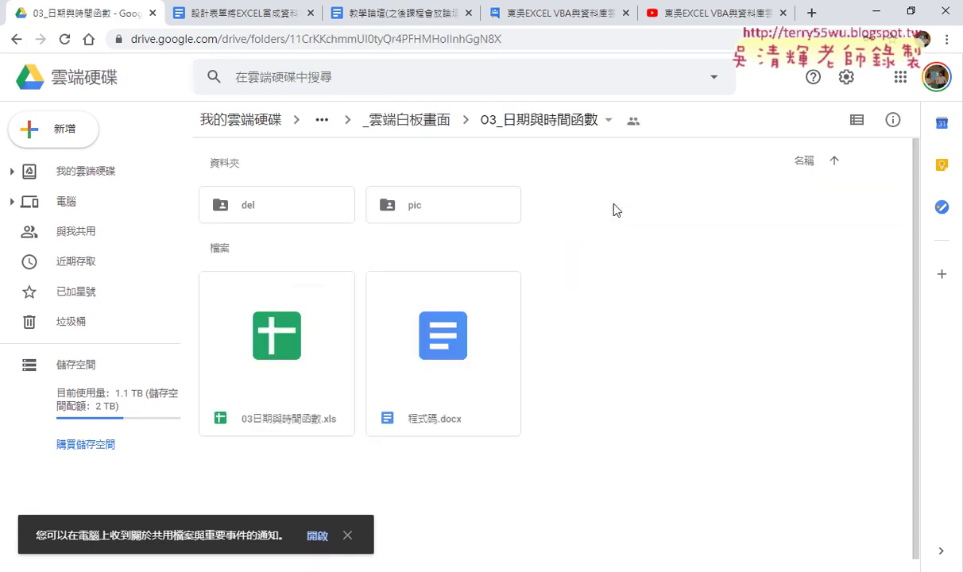
{"action": "double_click", "coordinate": [436, 354]}
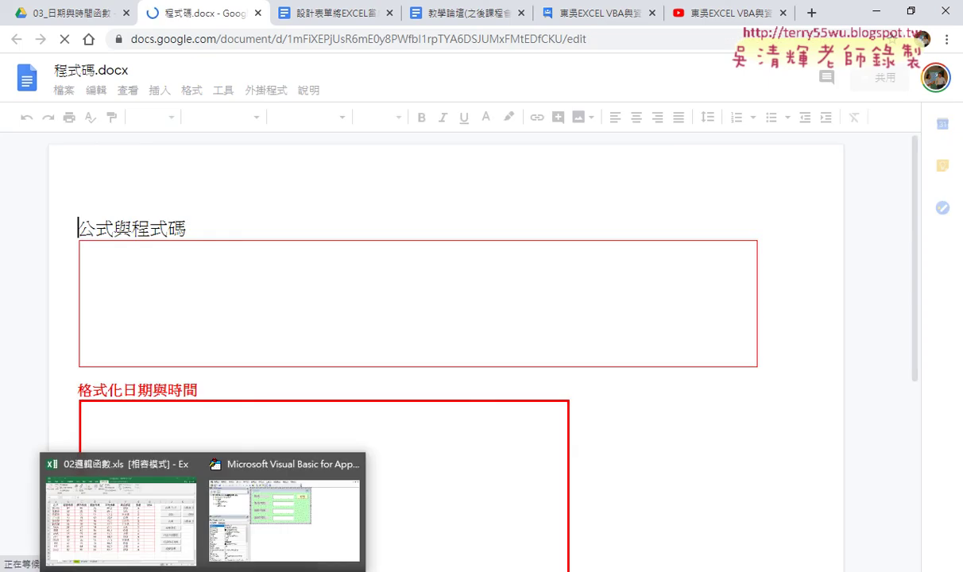
{"action": "left_click", "coordinate": [128, 484]}
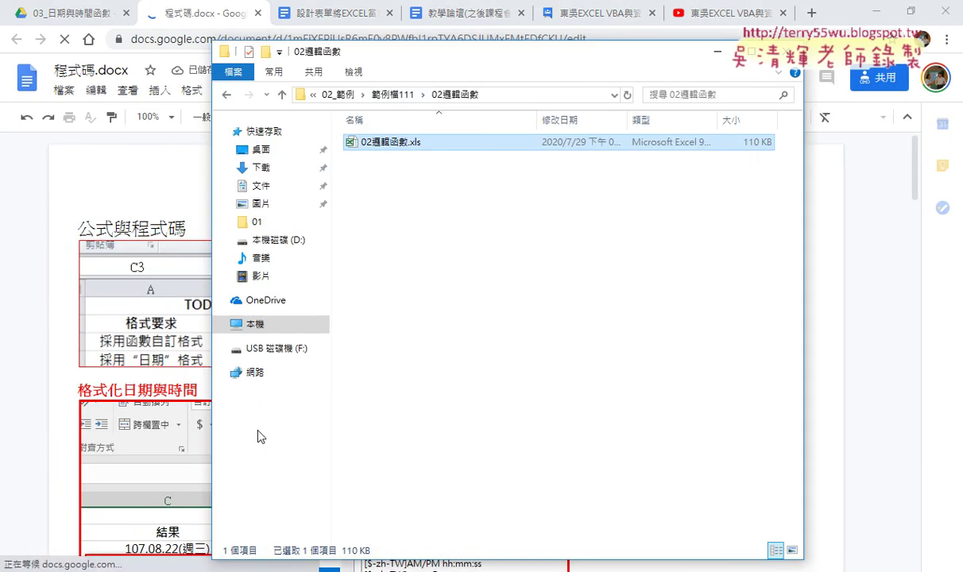
- Open 03日期與時間函數.xls from the 範例檔111 folder and maximize Excel
{"action": "left_click", "coordinate": [392, 95]}
{"action": "double_click", "coordinate": [399, 173]}
{"action": "double_click", "coordinate": [405, 143]}
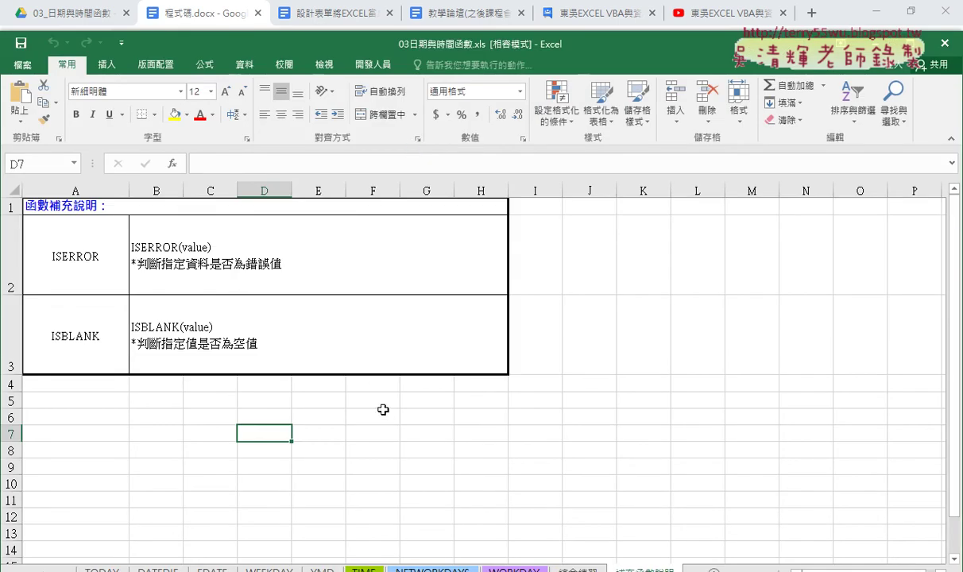
{"action": "left_click", "coordinate": [908, 43]}
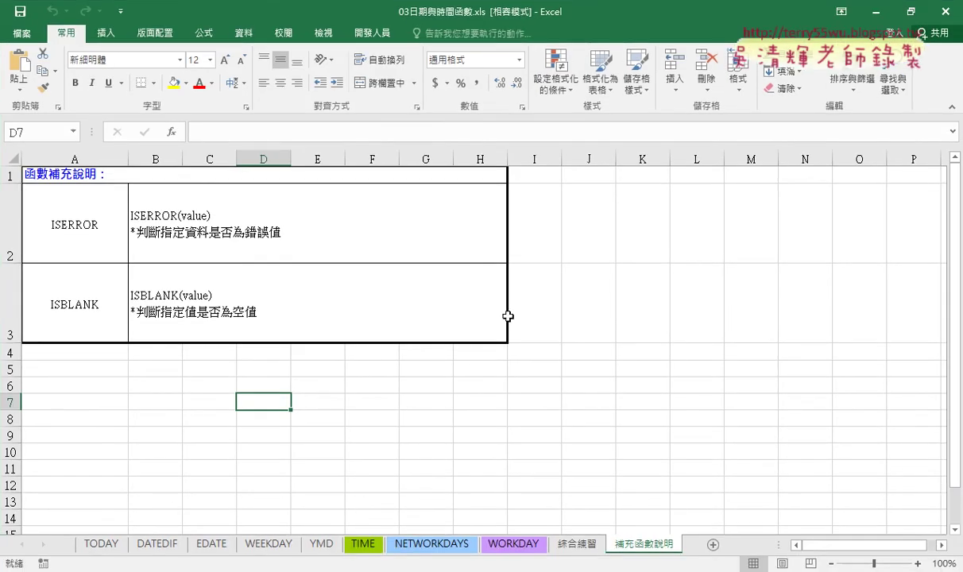
- On the 綜合練習 sheet, inspect A2's date 2015/1/1 shown as 104.01.01(週四)
{"action": "left_click", "coordinate": [575, 545]}
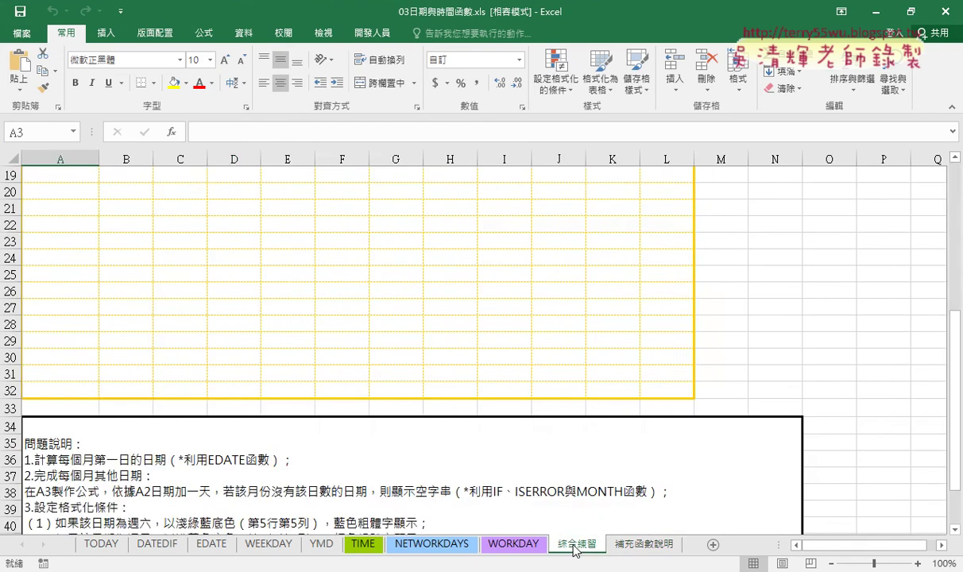
{"action": "scroll", "coordinate": [489, 401], "scroll_direction": "up", "scroll_amount": 4}
{"action": "scroll", "coordinate": [489, 402], "scroll_direction": "up", "scroll_amount": 2}
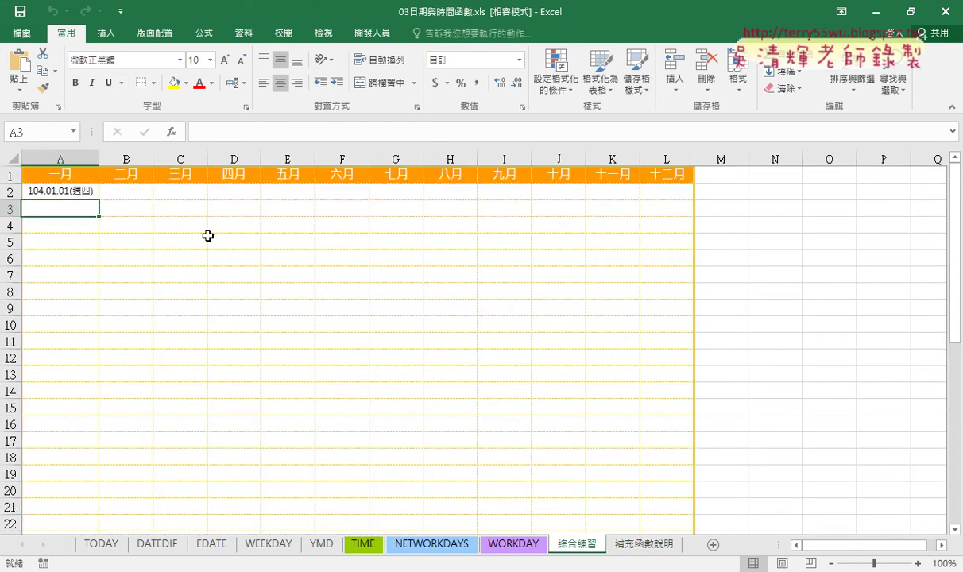
{"action": "left_click", "coordinate": [72, 190]}
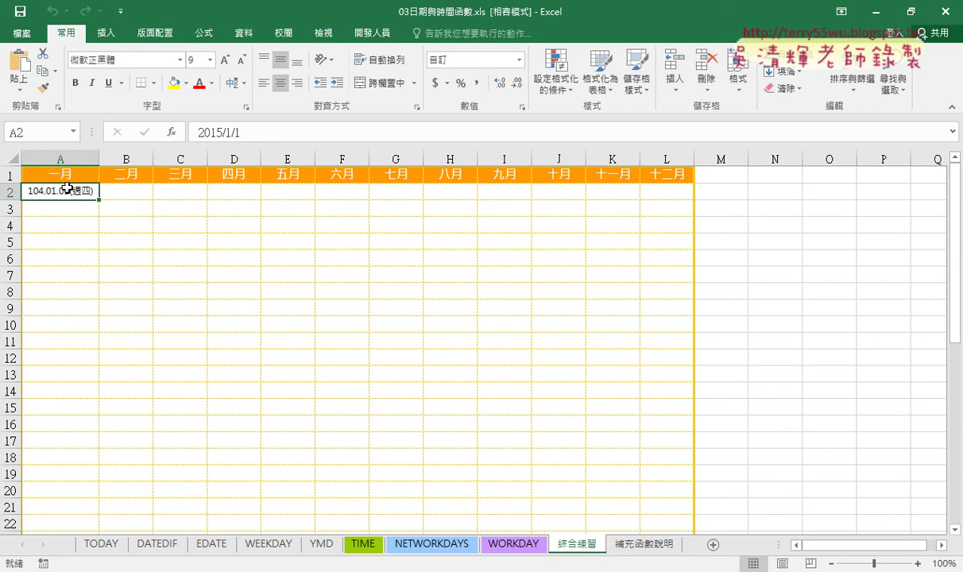
{"action": "left_click", "coordinate": [10, 208]}
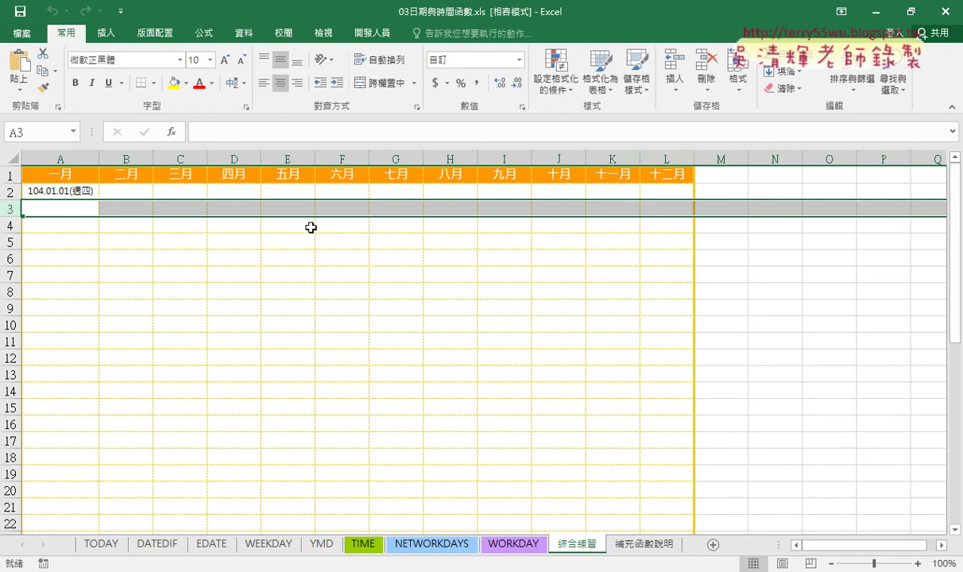
{"action": "left_click", "coordinate": [76, 191]}
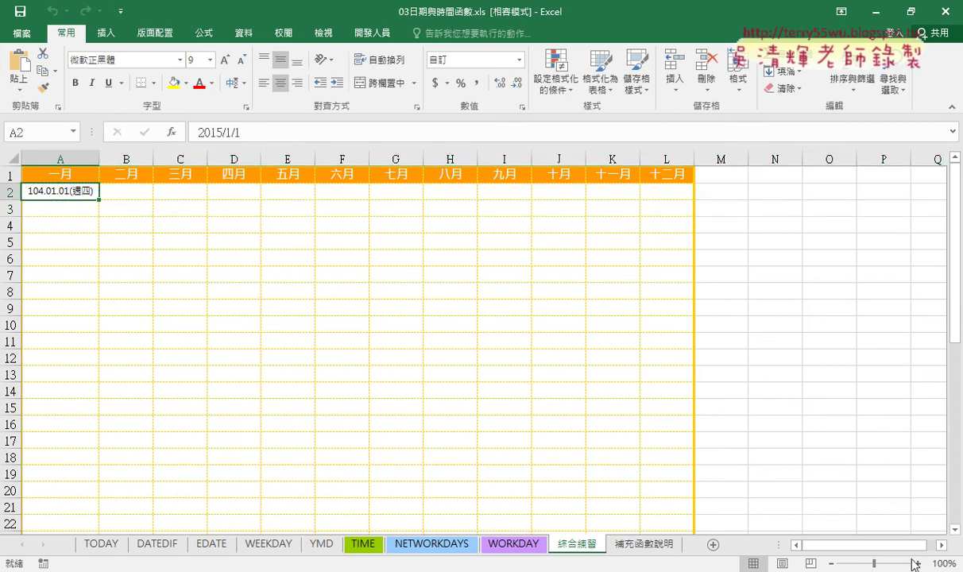
{"action": "scroll", "coordinate": [462, 361], "scroll_direction": "up", "scroll_amount": 4, "text": "ctrl"}
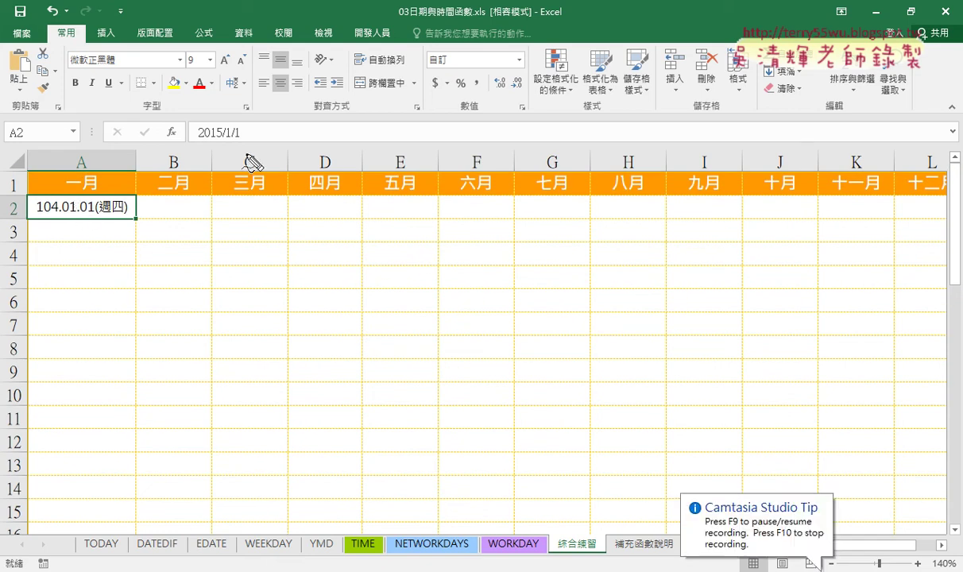
{"action": "left_click_drag", "start_coordinate": [248, 151], "coordinate": [252, 159]}
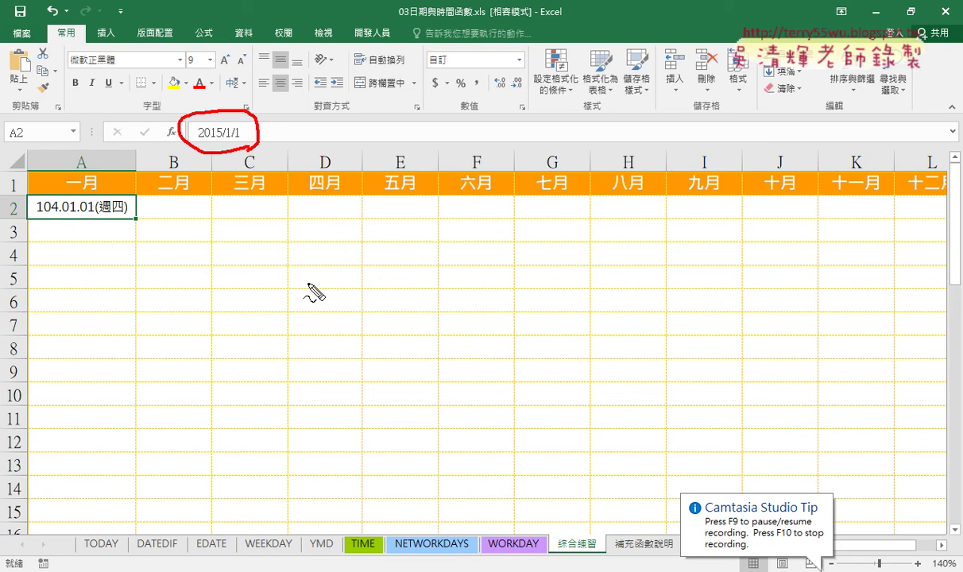
{"action": "mouse_move", "coordinate": [307, 282]}
{"action": "left_mouse_down"}
{"action": "mouse_move", "coordinate": [252, 151]}
{"action": "mouse_move", "coordinate": [278, 167]}
{"action": "left_mouse_up"}
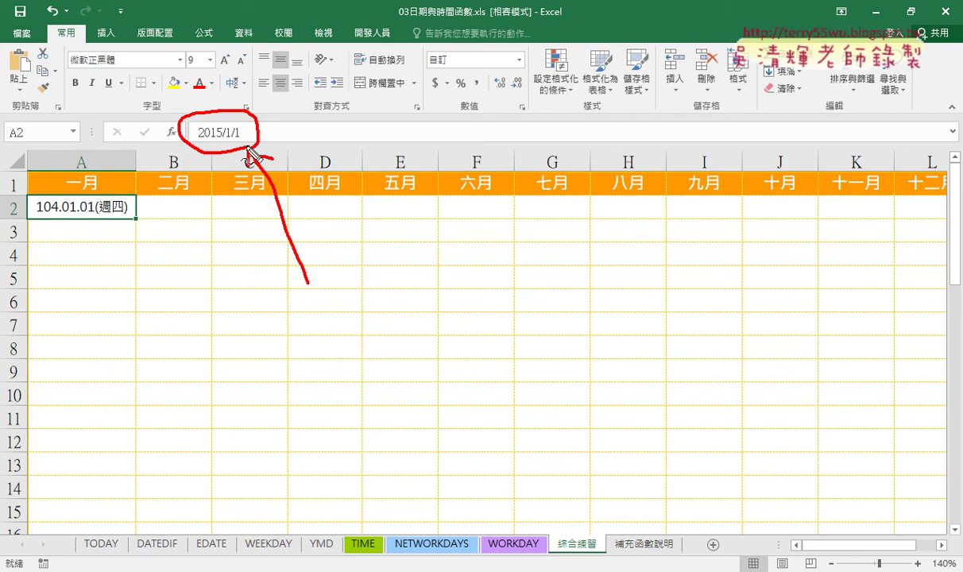
{"action": "left_click_drag", "start_coordinate": [200, 137], "coordinate": [219, 137]}
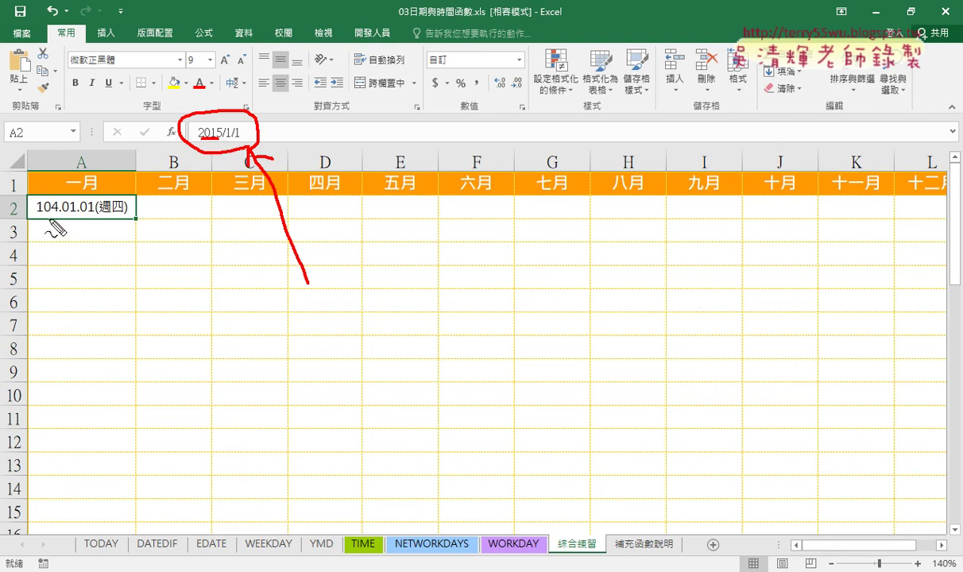
{"action": "left_click_drag", "start_coordinate": [40, 215], "coordinate": [127, 214]}
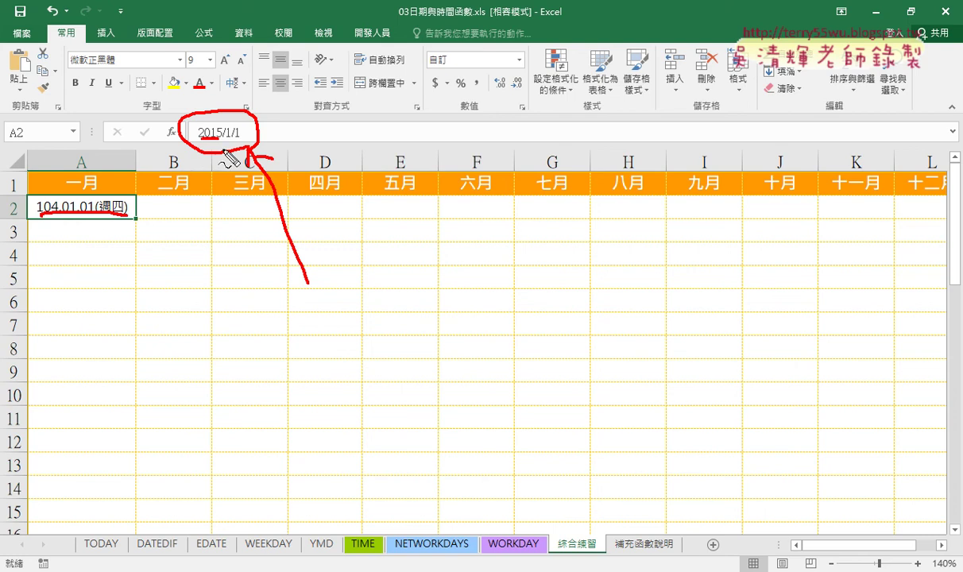
{"action": "left_click_drag", "start_coordinate": [224, 143], "coordinate": [242, 144]}
{"action": "left_click_drag", "start_coordinate": [226, 144], "coordinate": [242, 144]}
{"action": "left_click_drag", "start_coordinate": [97, 220], "coordinate": [126, 218]}
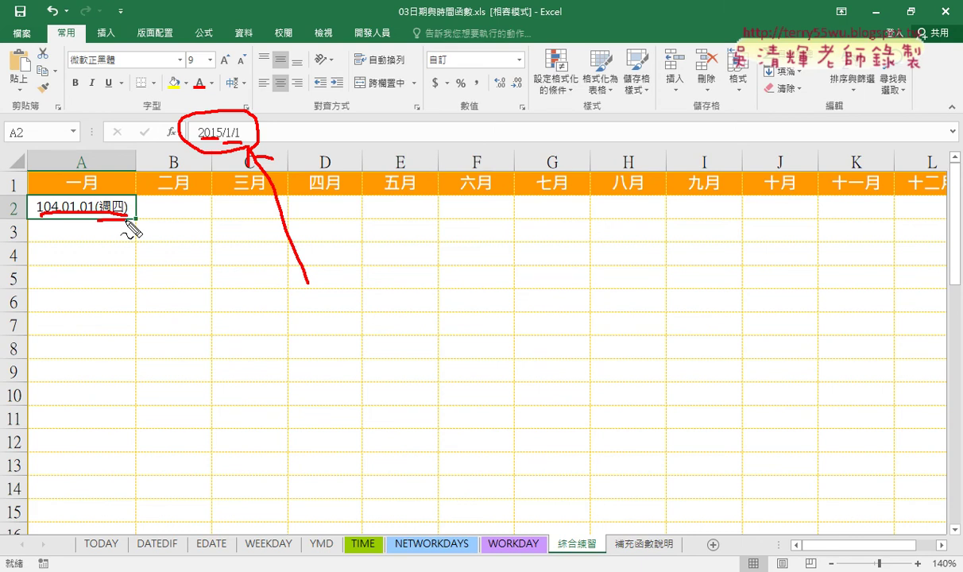
{"action": "key", "text": "Escape"}
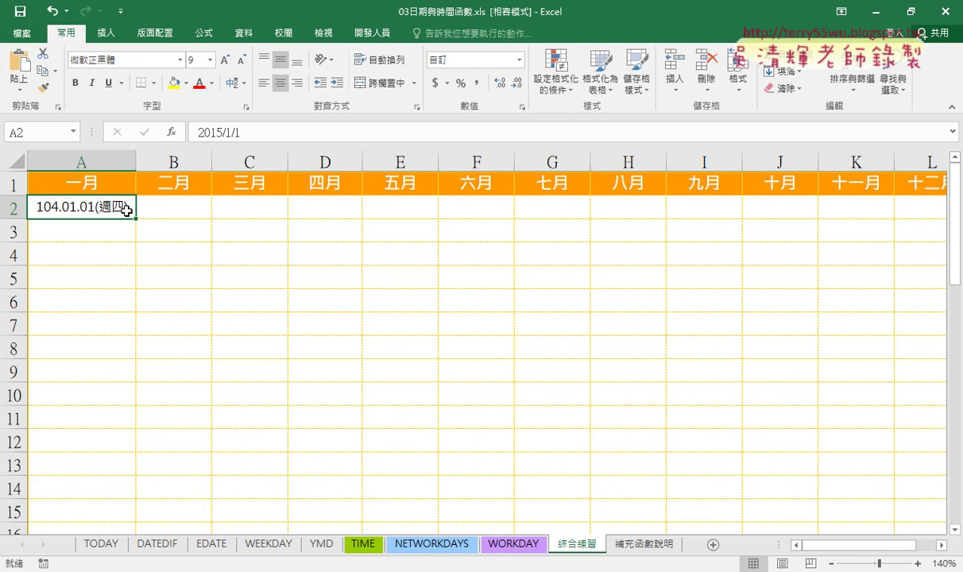
{"action": "right_click", "coordinate": [125, 209]}
{"action": "left_click", "coordinate": [210, 464]}
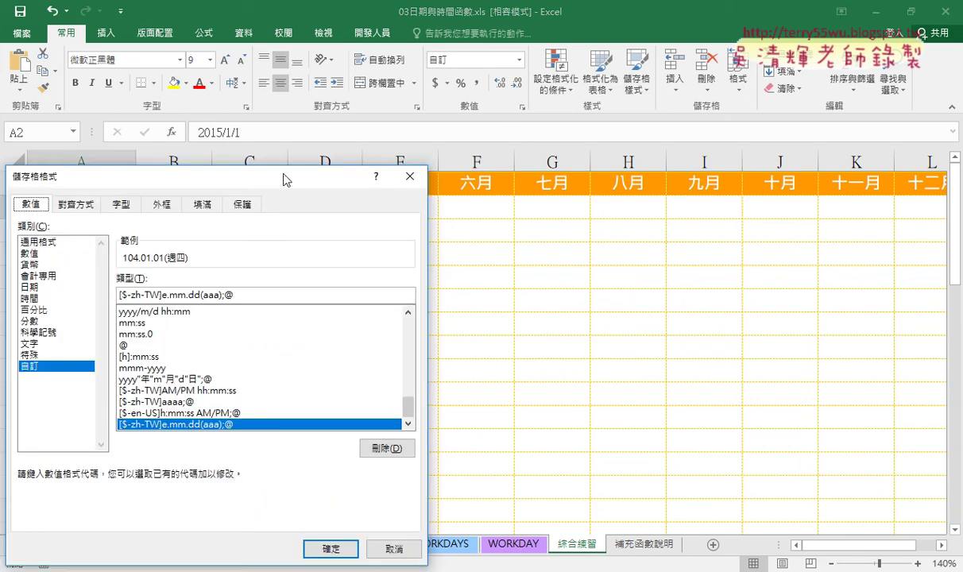
{"action": "left_click_drag", "start_coordinate": [280, 112], "coordinate": [554, 93]}
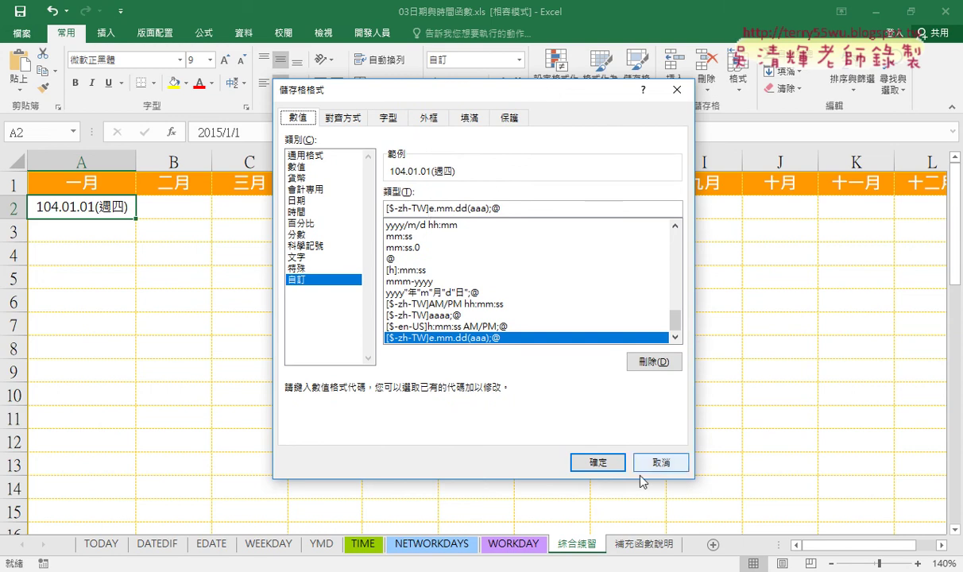
{"action": "left_click", "coordinate": [659, 462]}
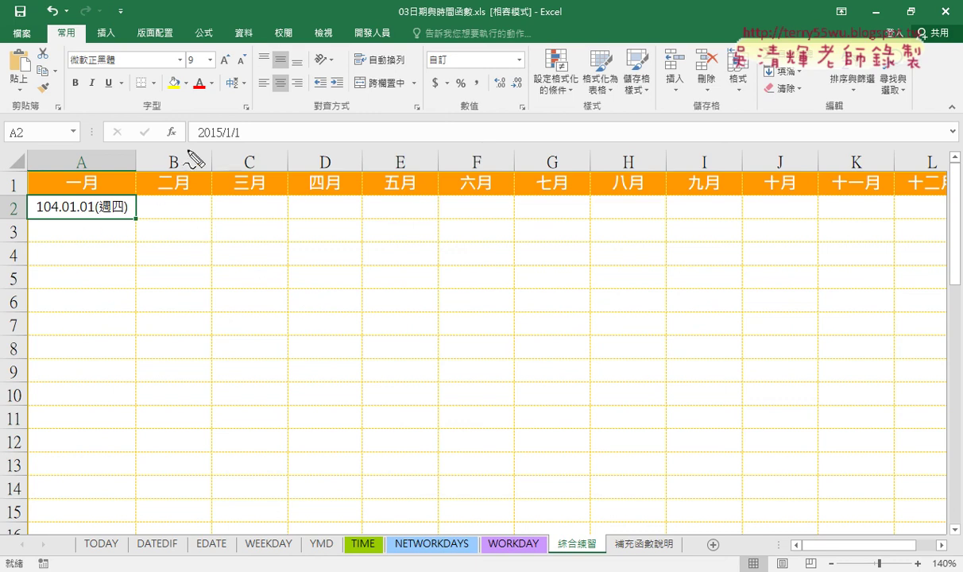
{"action": "left_click_drag", "start_coordinate": [199, 146], "coordinate": [244, 146]}
- Switch to the TODAY sheet and zoom it in to 150%
{"action": "left_click", "coordinate": [109, 546]}
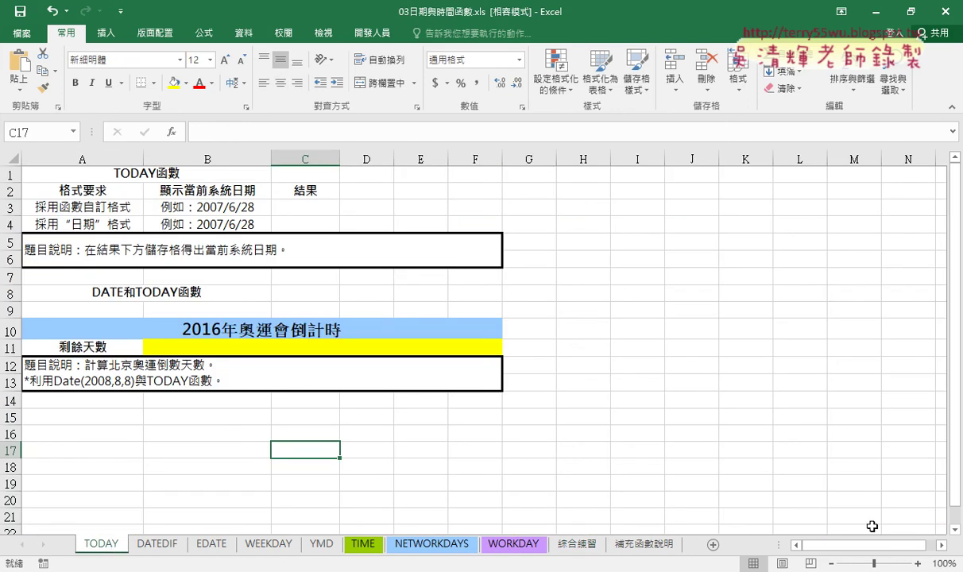
{"action": "left_click", "coordinate": [918, 564]}
{"action": "scroll", "coordinate": [671, 403], "scroll_direction": "up", "scroll_amount": 4, "text": "ctrl"}
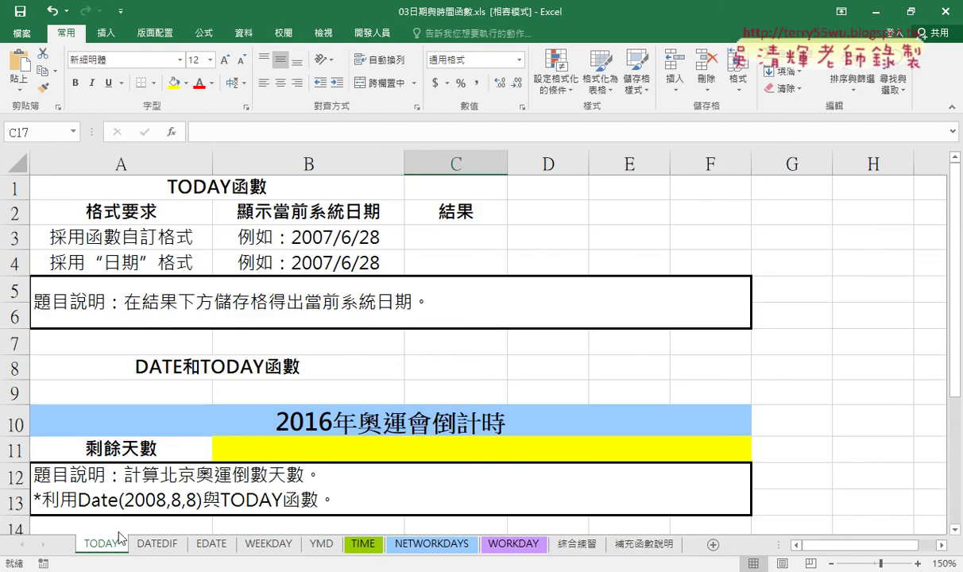
- Insert =TODAY() into C3 from the 日期及時間 category and widen column C slightly
{"action": "left_click", "coordinate": [462, 250]}
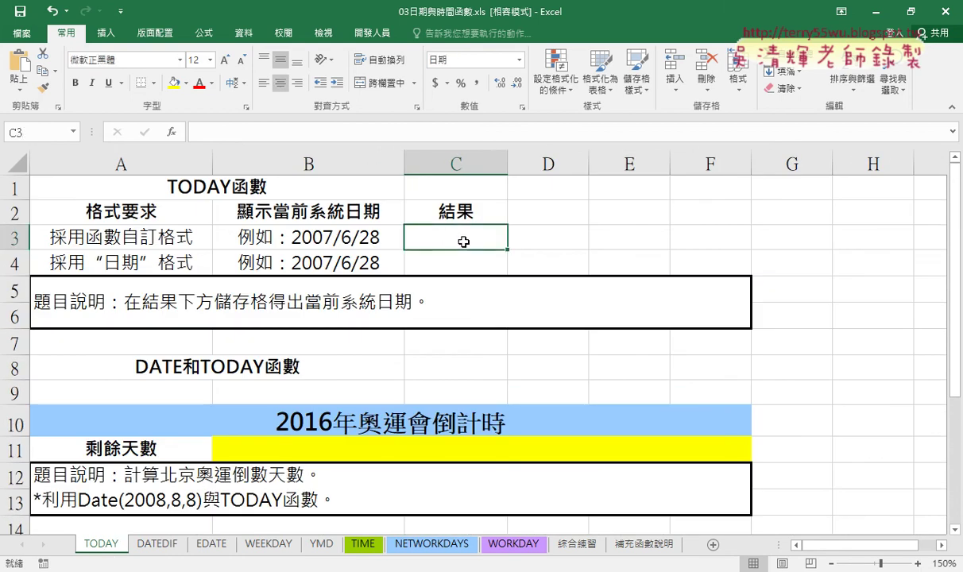
{"action": "left_click", "coordinate": [170, 131]}
{"action": "left_click_drag", "start_coordinate": [477, 127], "coordinate": [714, 59]}
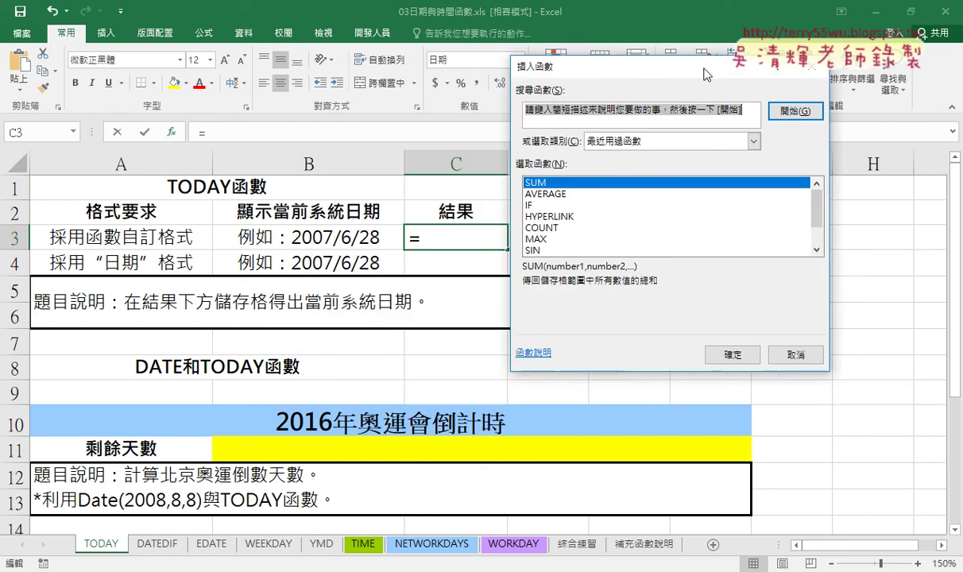
{"action": "left_click", "coordinate": [714, 133]}
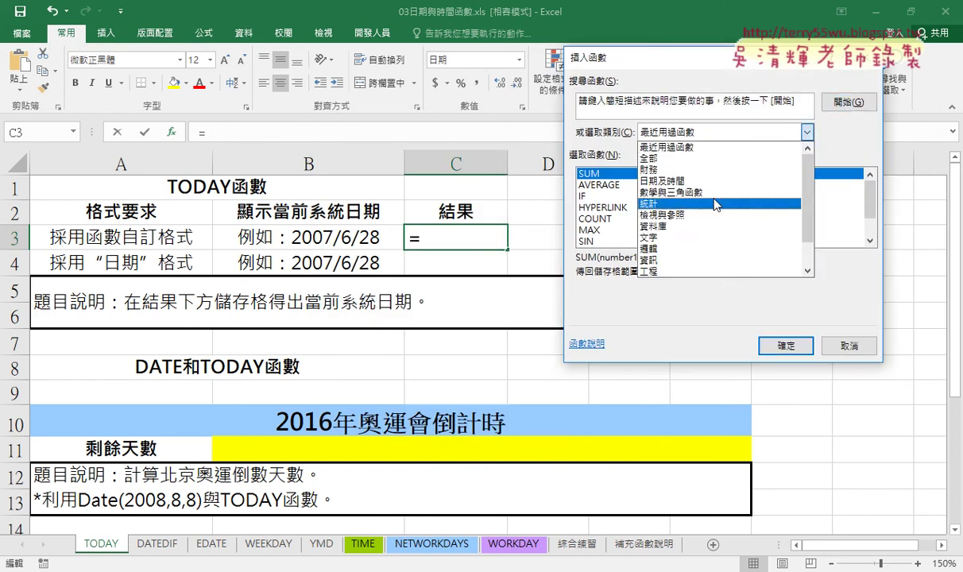
{"action": "left_click", "coordinate": [711, 203]}
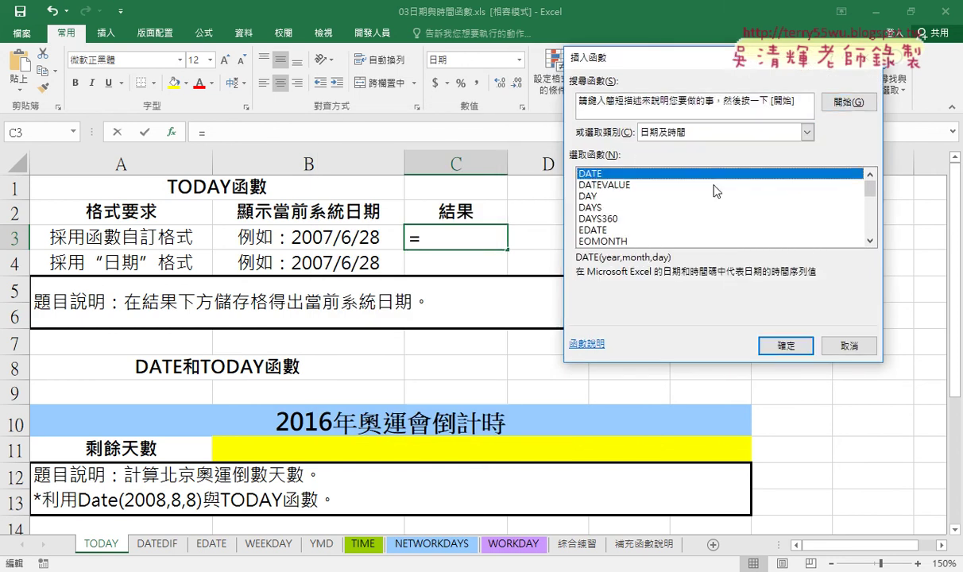
{"action": "left_click", "coordinate": [870, 241]}
{"action": "left_click", "coordinate": [870, 241]}
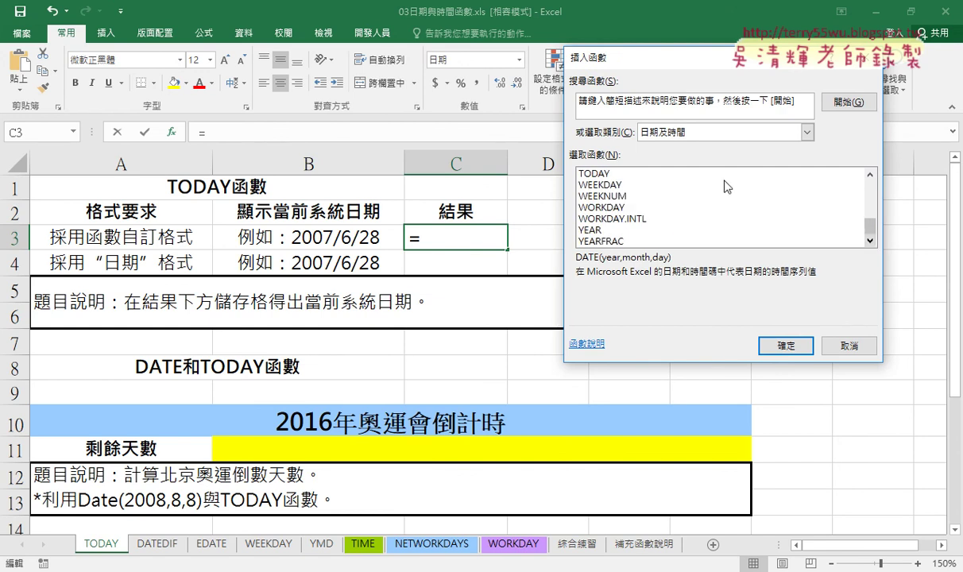
{"action": "left_click", "coordinate": [621, 174]}
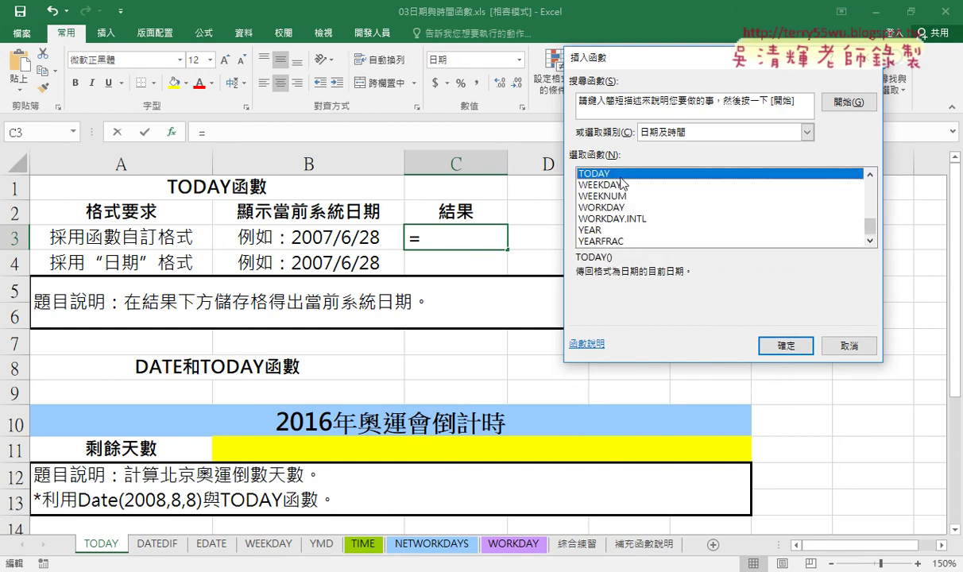
{"action": "left_click", "coordinate": [761, 344]}
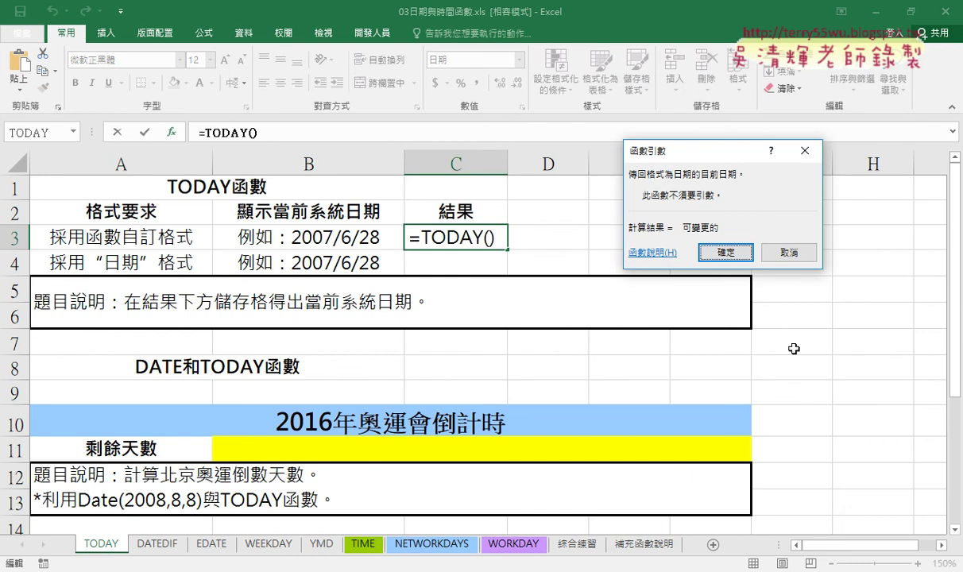
{"action": "left_click", "coordinate": [724, 253]}
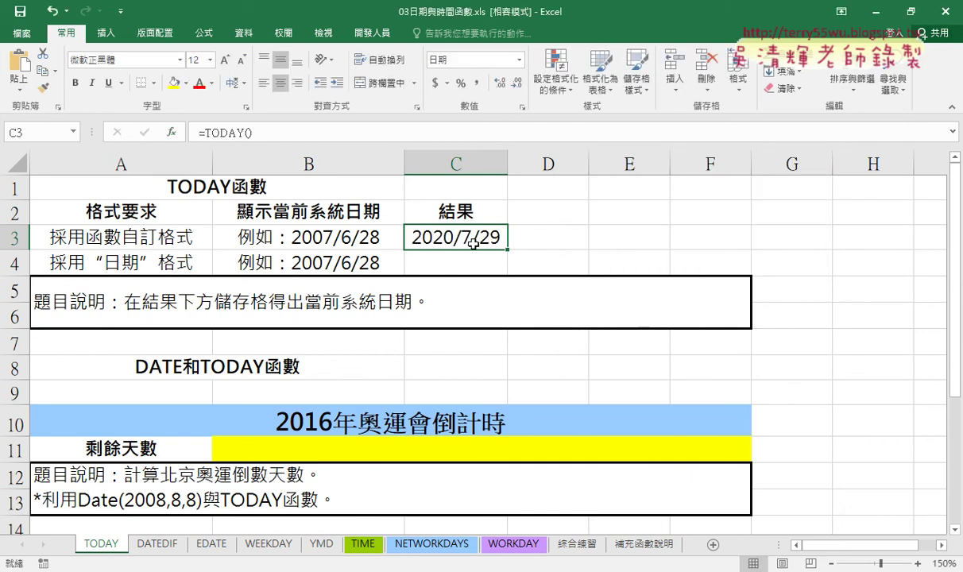
{"action": "left_click_drag", "start_coordinate": [508, 162], "coordinate": [528, 163]}
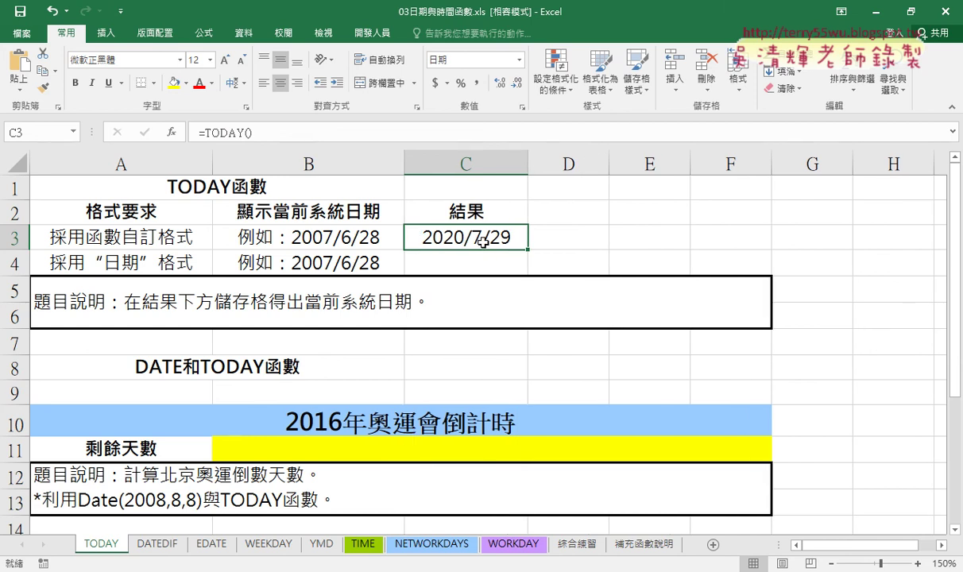
- Insert =NOW() into C4, showing 2020/7/29
{"action": "left_click", "coordinate": [442, 263]}
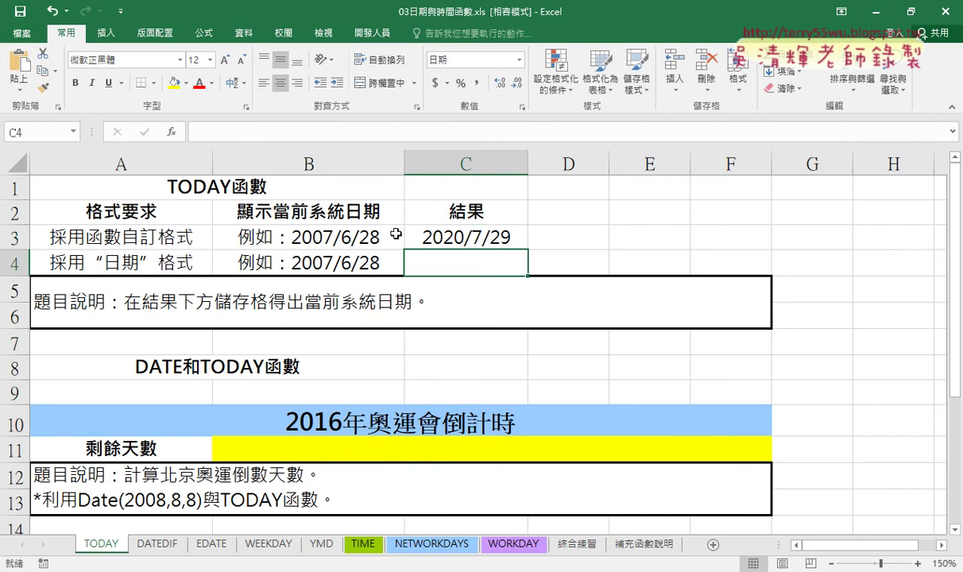
{"action": "left_click", "coordinate": [171, 132]}
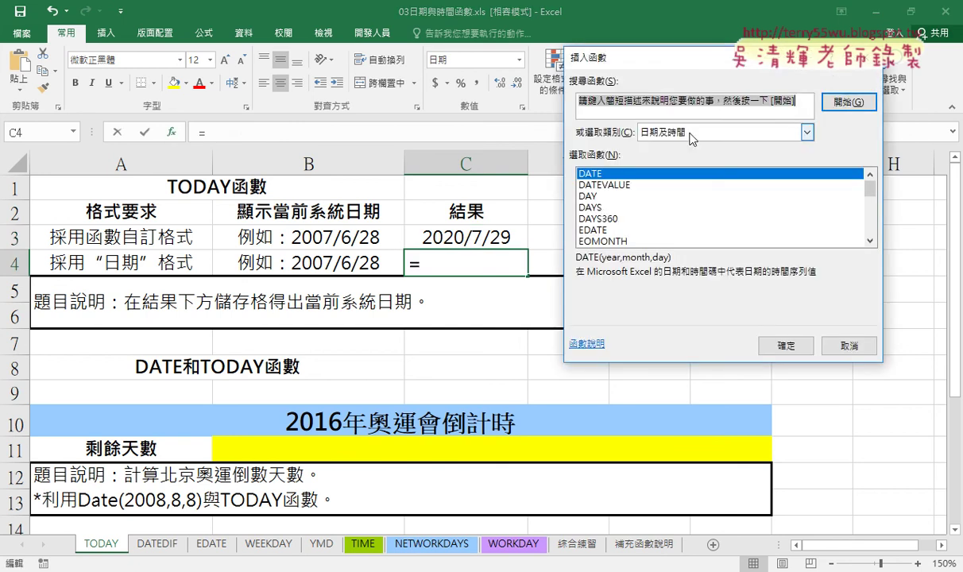
{"action": "left_click_drag", "start_coordinate": [870, 189], "coordinate": [870, 208]}
{"action": "left_click", "coordinate": [588, 219]}
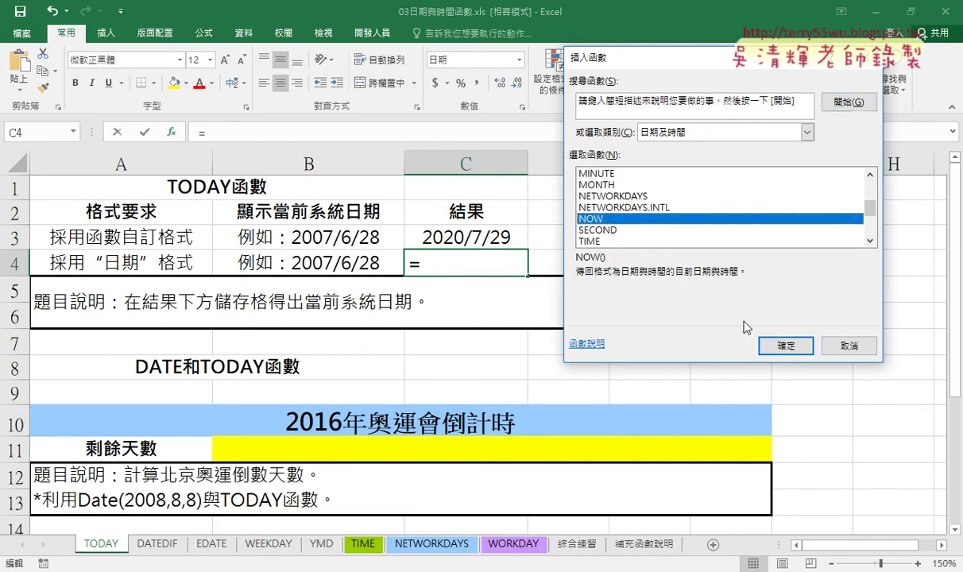
{"action": "left_click", "coordinate": [784, 345]}
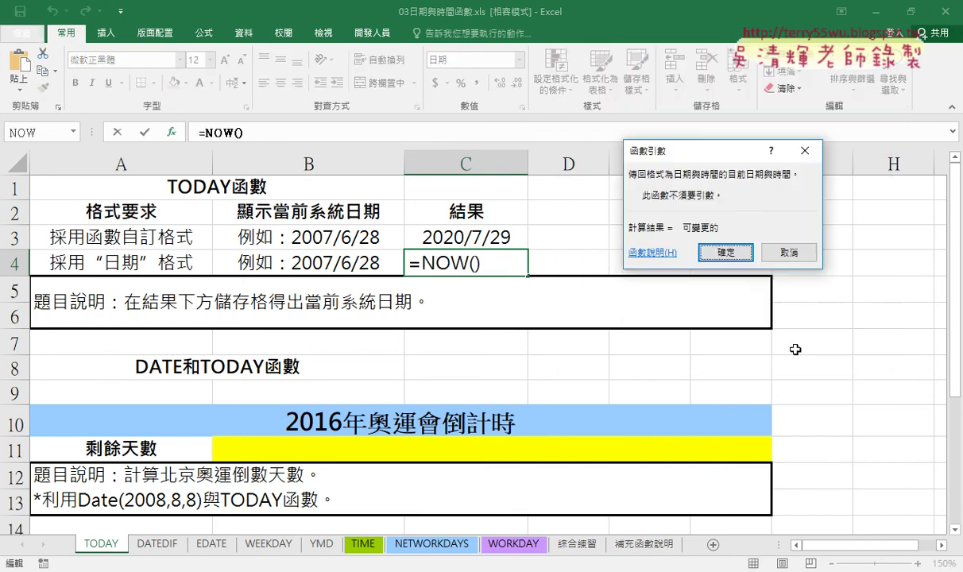
{"action": "left_click", "coordinate": [725, 252]}
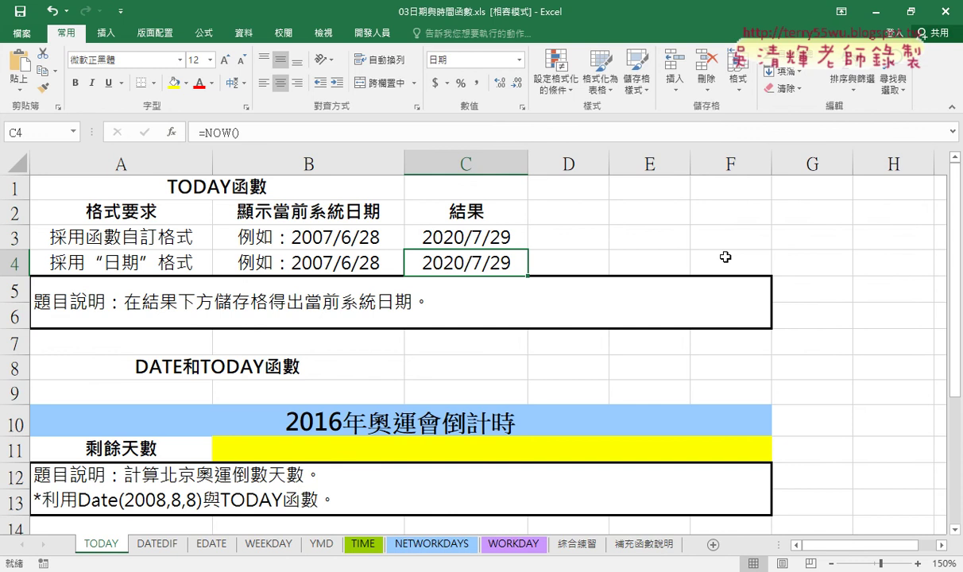
- Widen column C and give C3:C4 the 2012/3/14 1:30 PM date-time format
{"action": "left_click_drag", "start_coordinate": [528, 162], "coordinate": [632, 163]}
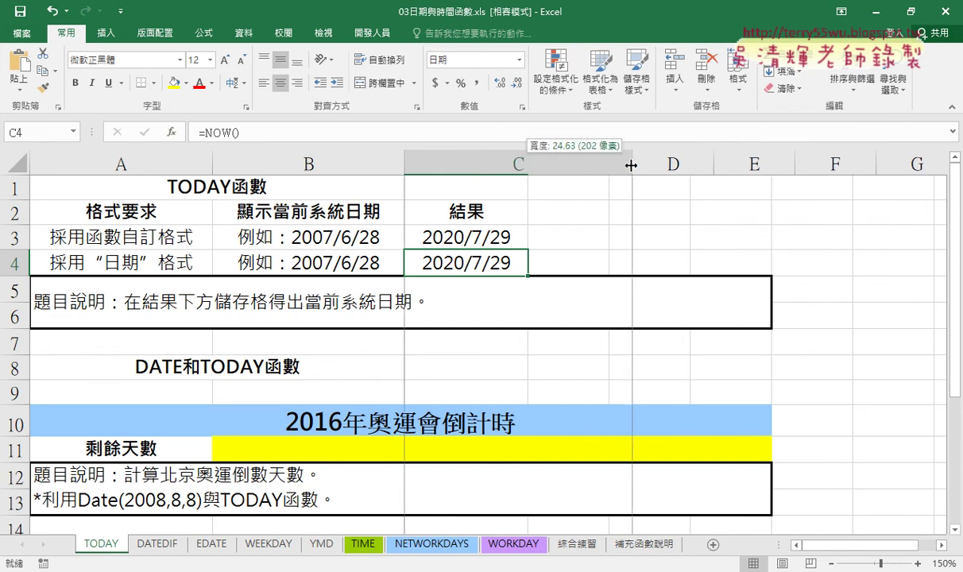
{"action": "left_click_drag", "start_coordinate": [537, 237], "coordinate": [477, 262]}
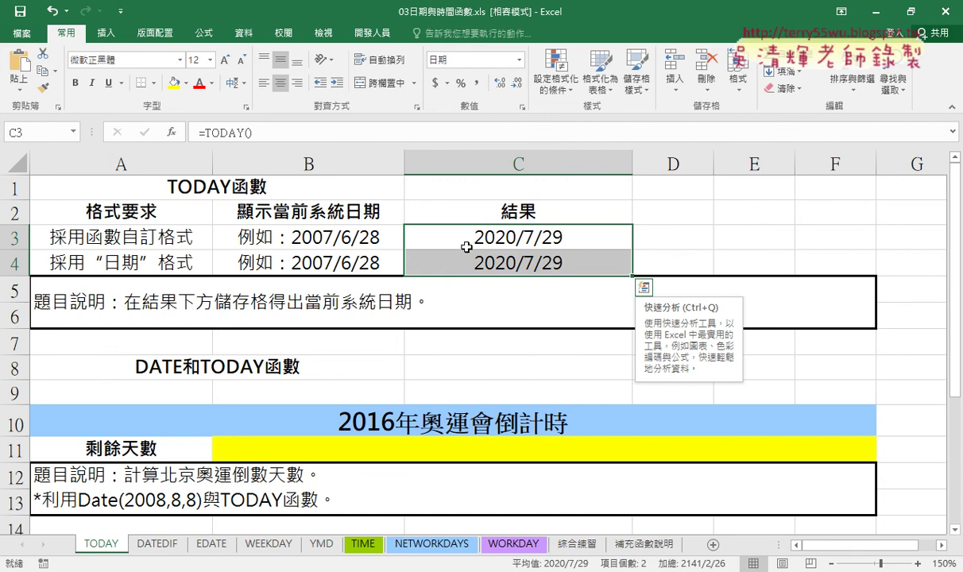
{"action": "left_click_drag", "start_coordinate": [471, 237], "coordinate": [480, 265]}
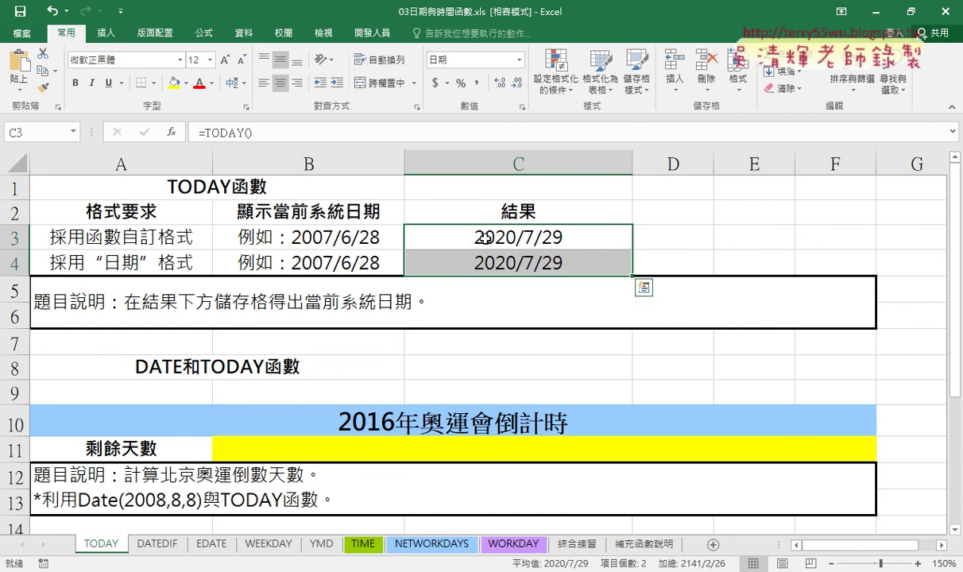
{"action": "right_click", "coordinate": [480, 237]}
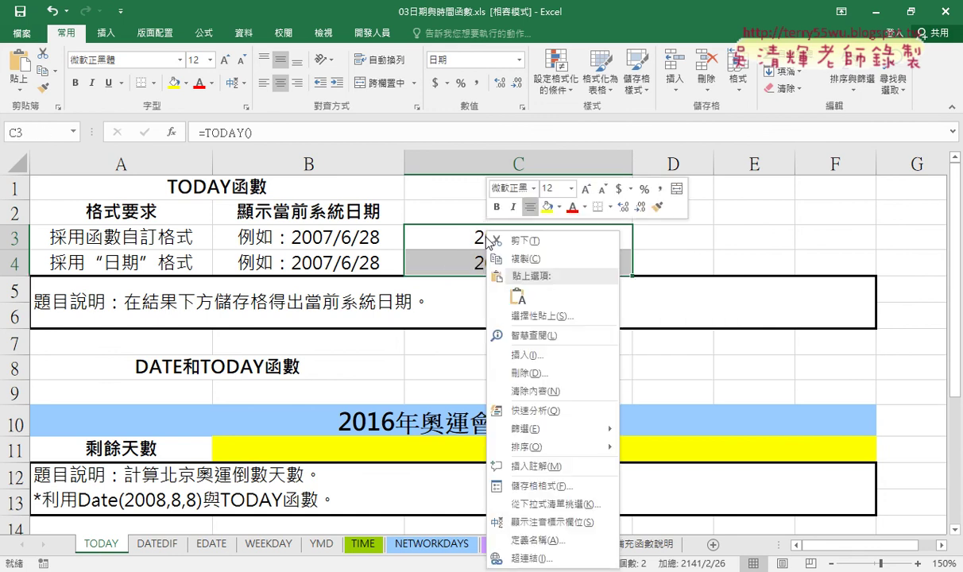
{"action": "left_click", "coordinate": [556, 486]}
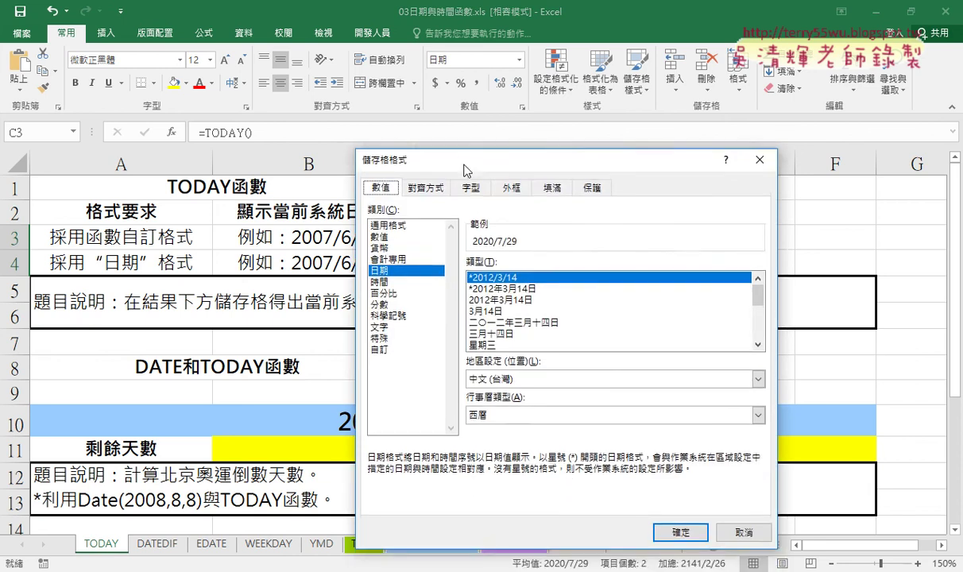
{"action": "left_click_drag", "start_coordinate": [443, 175], "coordinate": [449, 59]}
{"action": "left_click", "coordinate": [387, 183]}
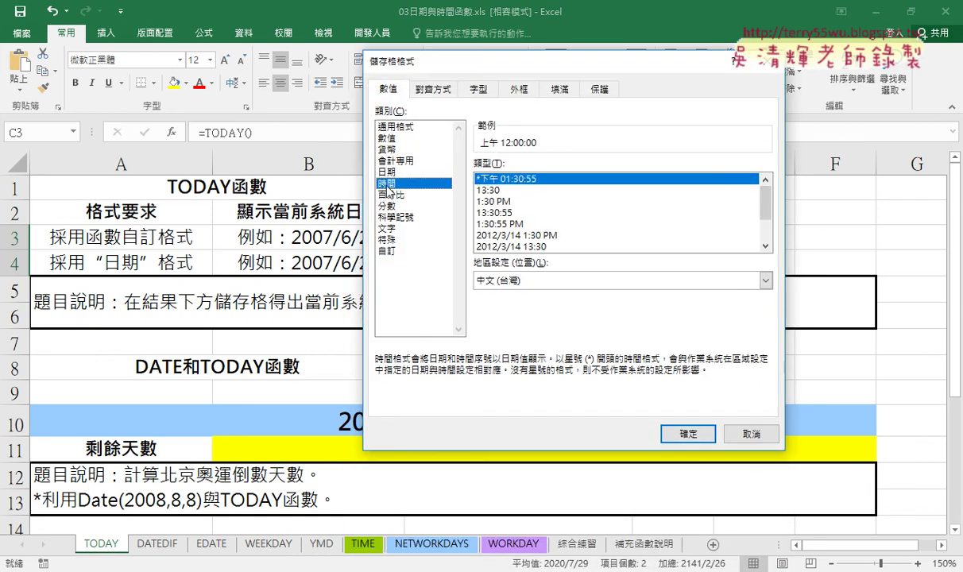
{"action": "left_click", "coordinate": [510, 235]}
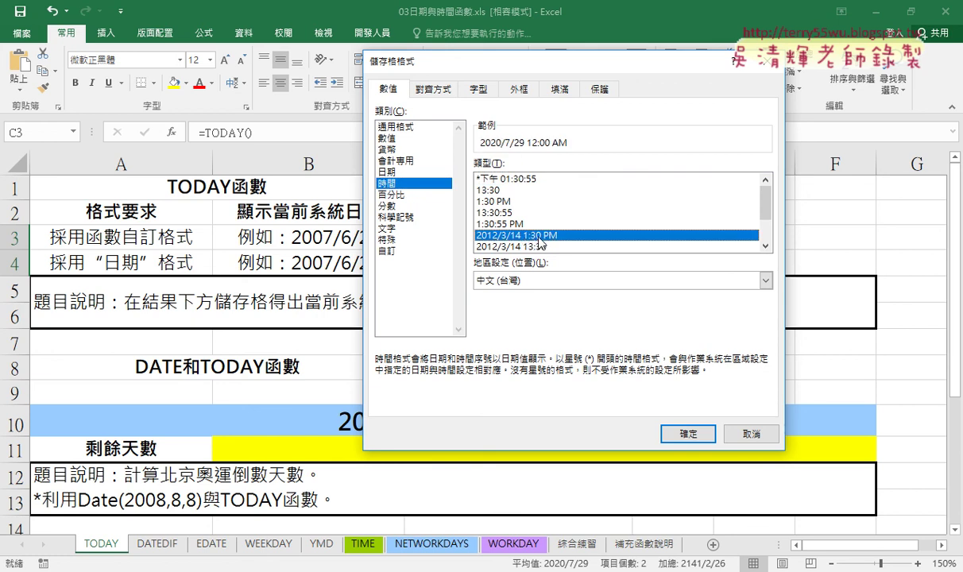
{"action": "left_click", "coordinate": [690, 436]}
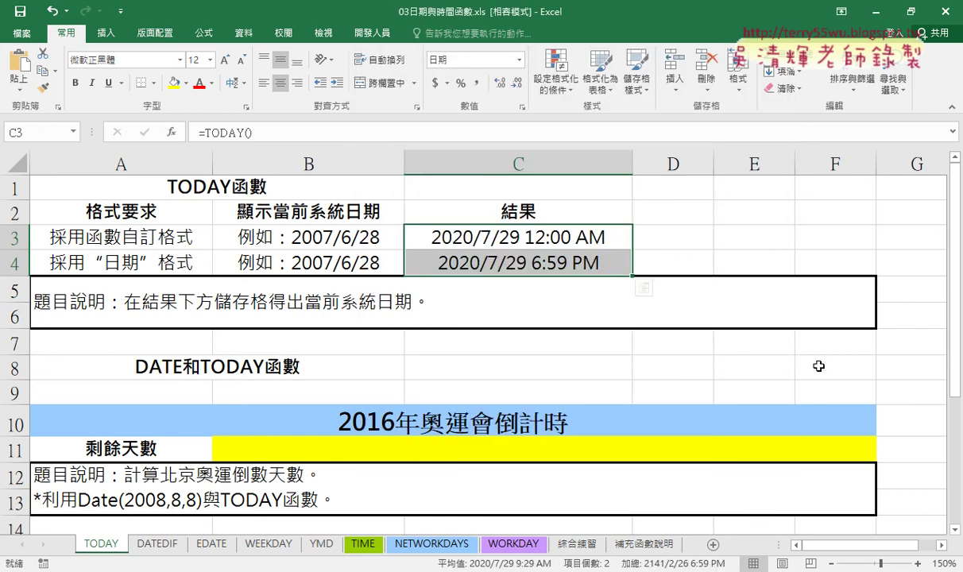
- Inspect the formulas in C3 and C4, then reselect C3:C4
{"action": "left_click", "coordinate": [586, 234]}
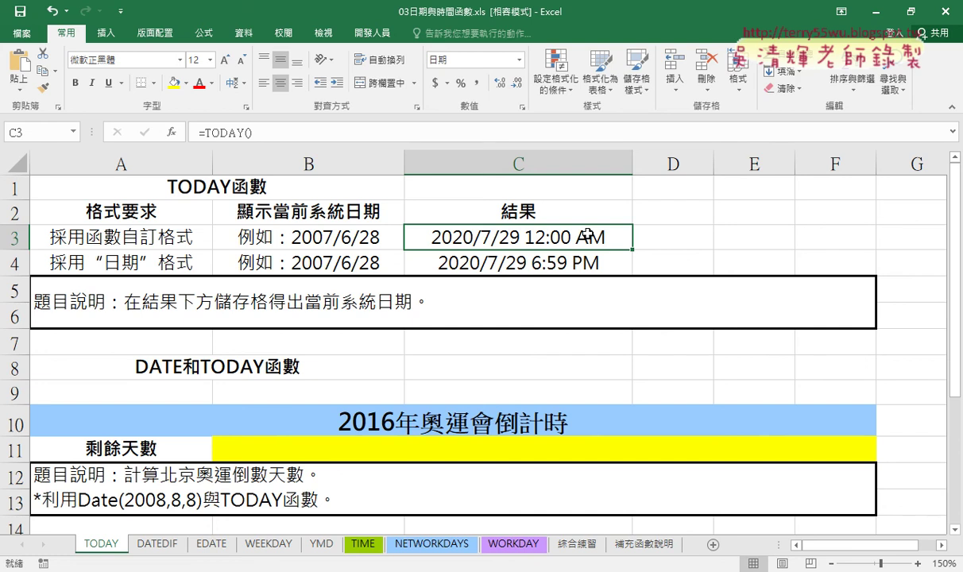
{"action": "left_click", "coordinate": [502, 251]}
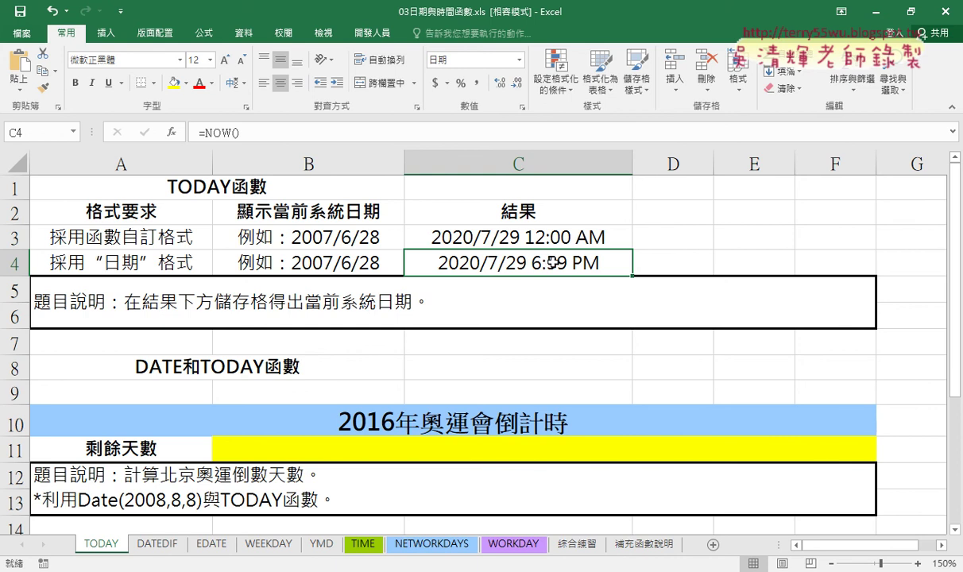
{"action": "left_click_drag", "start_coordinate": [492, 236], "coordinate": [522, 262]}
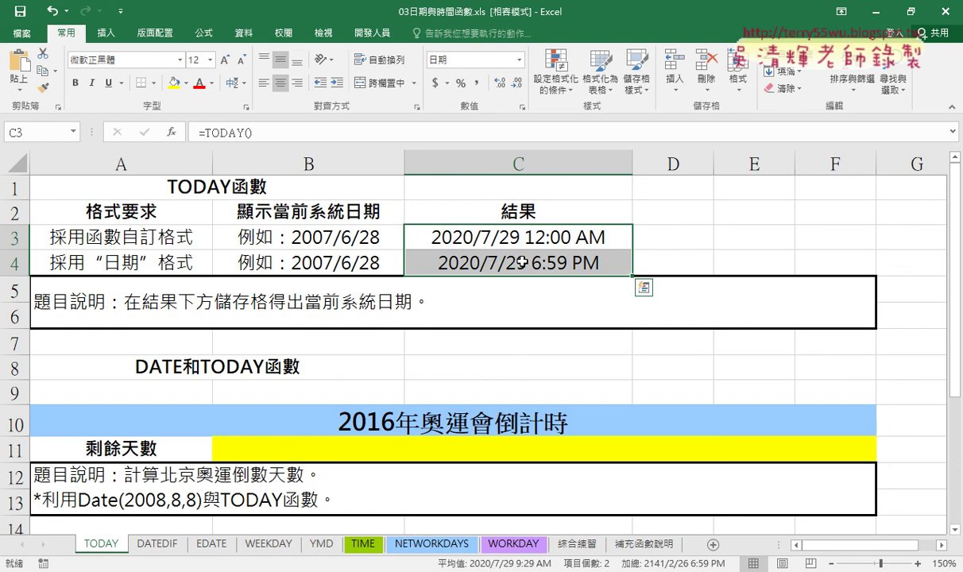
- Apply 通用格式 to C3:C4 to reveal serial values 44041 and 44041.79119
{"action": "right_click", "coordinate": [499, 241]}
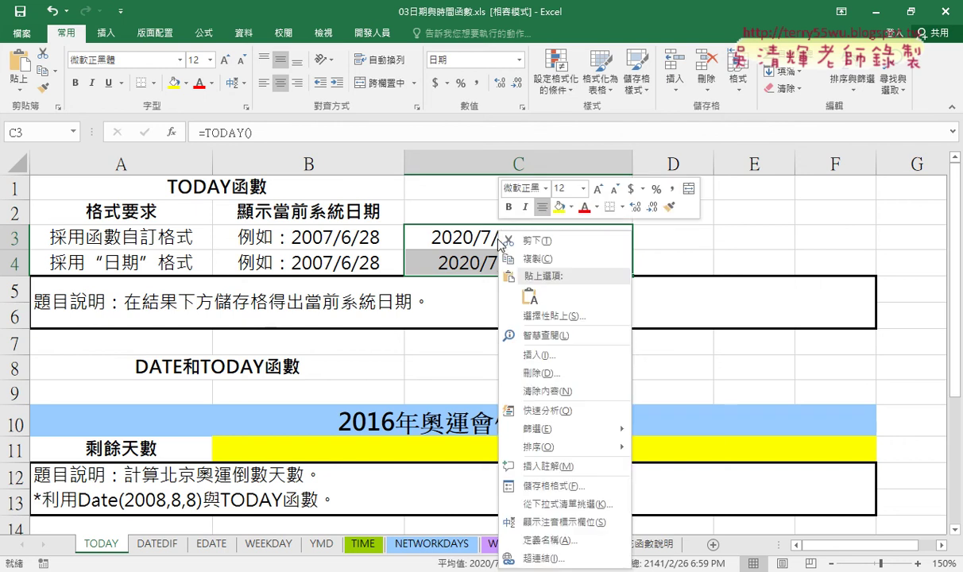
{"action": "left_click", "coordinate": [546, 488]}
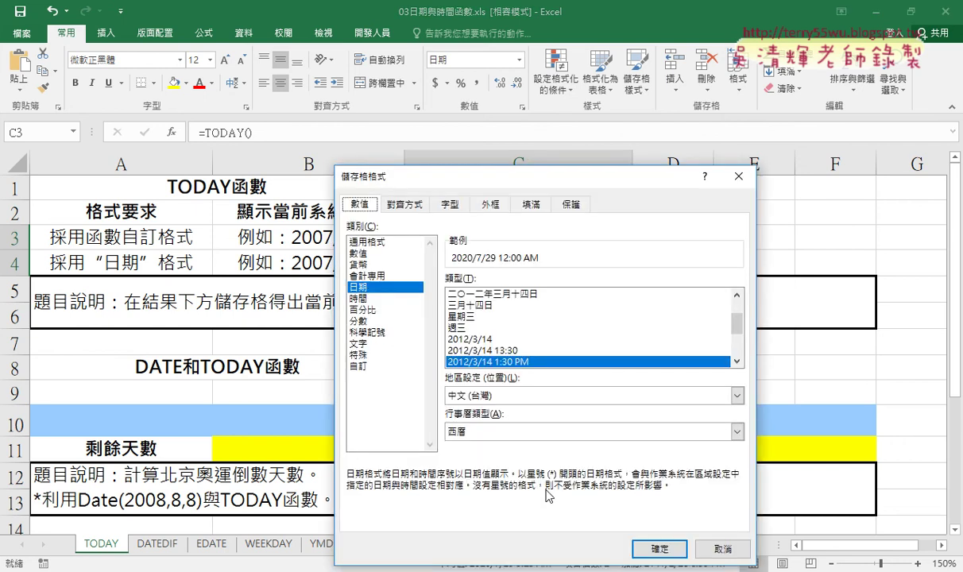
{"action": "left_click", "coordinate": [376, 241]}
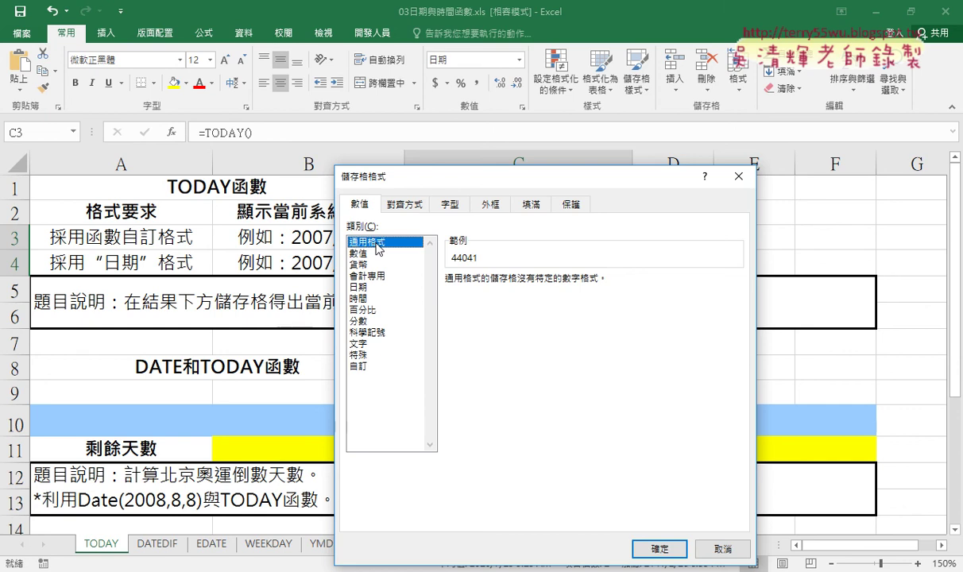
{"action": "left_click", "coordinate": [659, 549]}
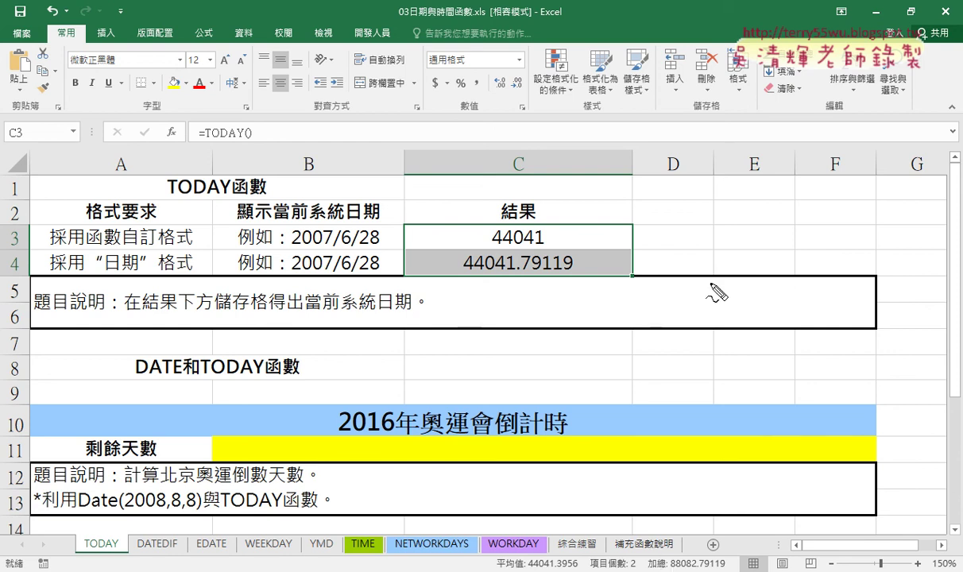
{"action": "left_click_drag", "start_coordinate": [544, 248], "coordinate": [494, 249]}
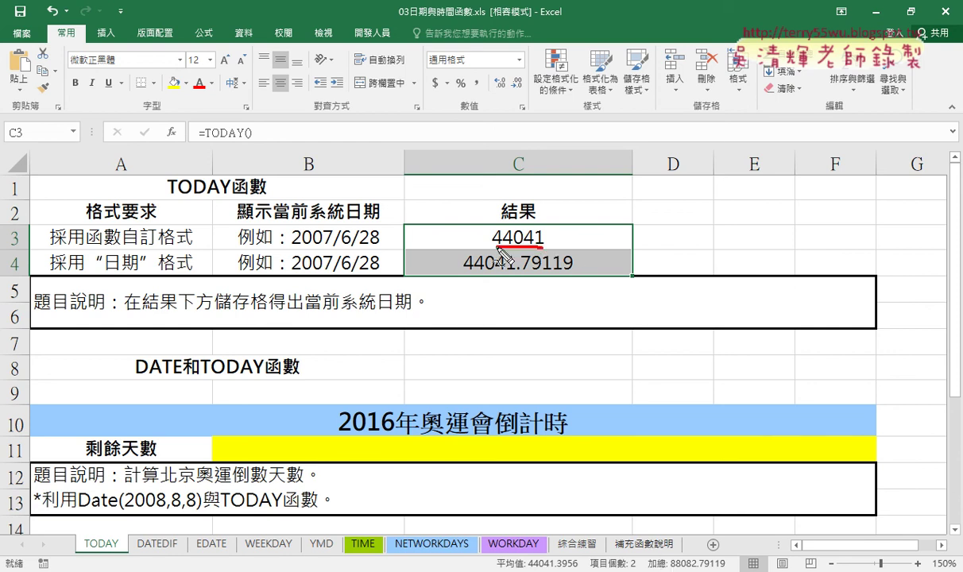
{"action": "left_click_drag", "start_coordinate": [517, 271], "coordinate": [573, 272]}
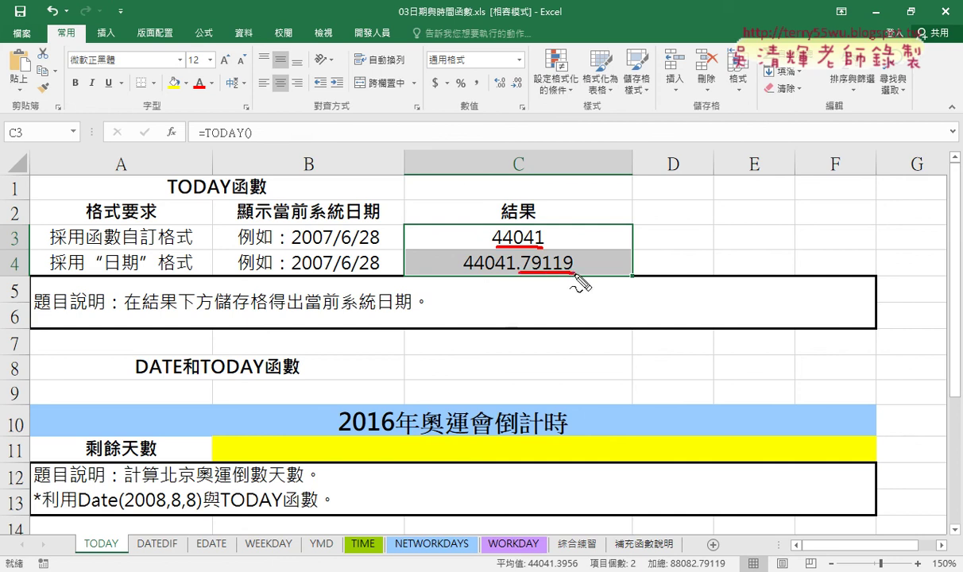
{"action": "left_click_drag", "start_coordinate": [510, 272], "coordinate": [465, 272]}
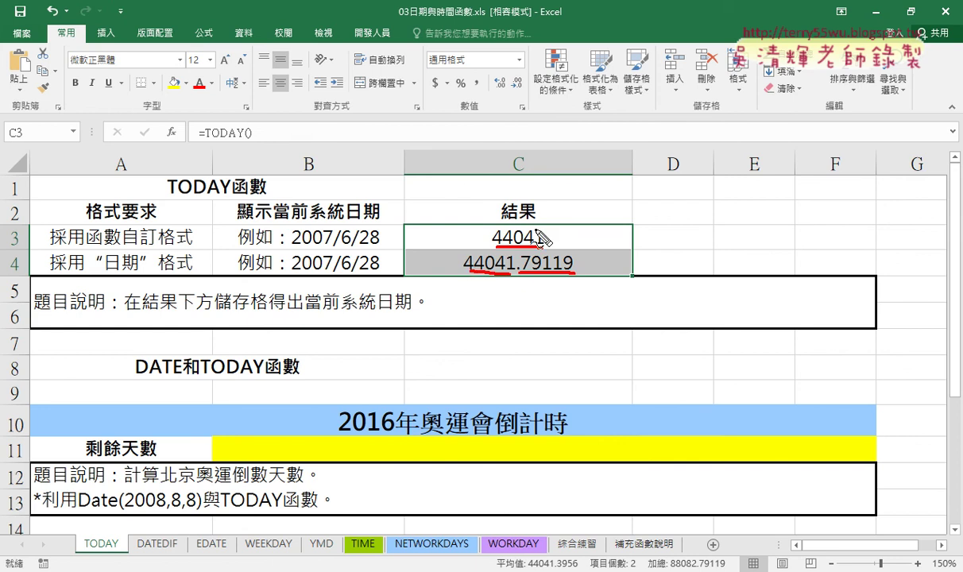
{"action": "mouse_move", "coordinate": [515, 132]}
{"action": "left_mouse_down"}
{"action": "mouse_move", "coordinate": [506, 167]}
{"action": "mouse_move", "coordinate": [530, 163]}
{"action": "left_mouse_up"}
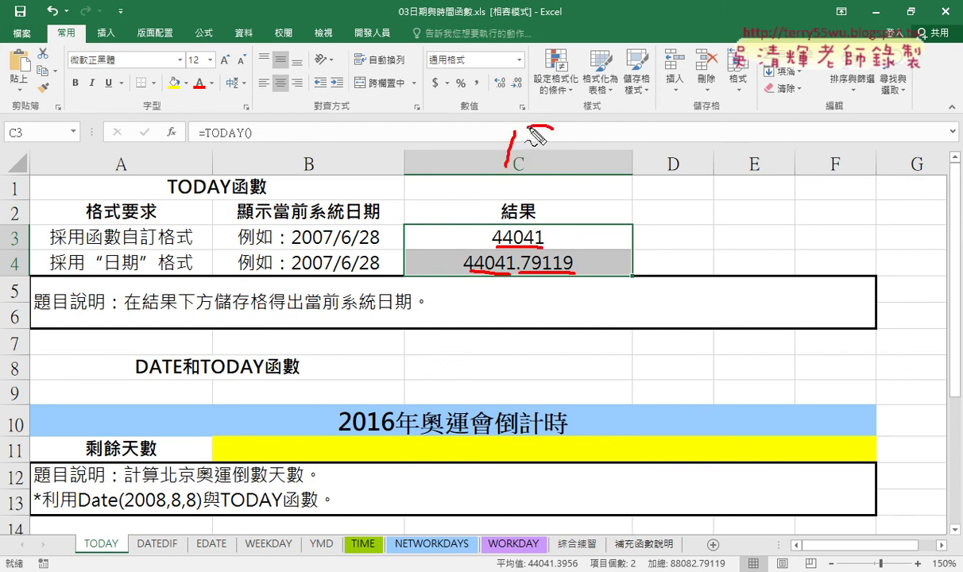
{"action": "mouse_move", "coordinate": [566, 133]}
{"action": "left_mouse_down"}
{"action": "mouse_move", "coordinate": [591, 164]}
{"action": "mouse_move", "coordinate": [598, 137]}
{"action": "mouse_move", "coordinate": [621, 164]}
{"action": "left_mouse_up"}
{"action": "mouse_move", "coordinate": [650, 125]}
{"action": "left_mouse_down"}
{"action": "mouse_move", "coordinate": [647, 167]}
{"action": "mouse_move", "coordinate": [656, 163]}
{"action": "left_mouse_up"}
{"action": "left_click_drag", "start_coordinate": [680, 121], "coordinate": [684, 158]}
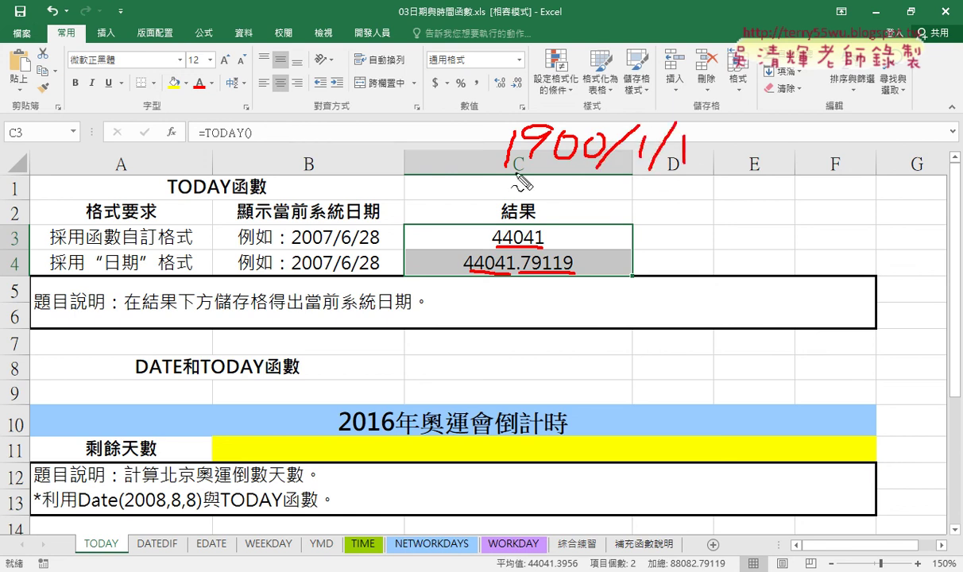
{"action": "left_click_drag", "start_coordinate": [501, 180], "coordinate": [681, 183]}
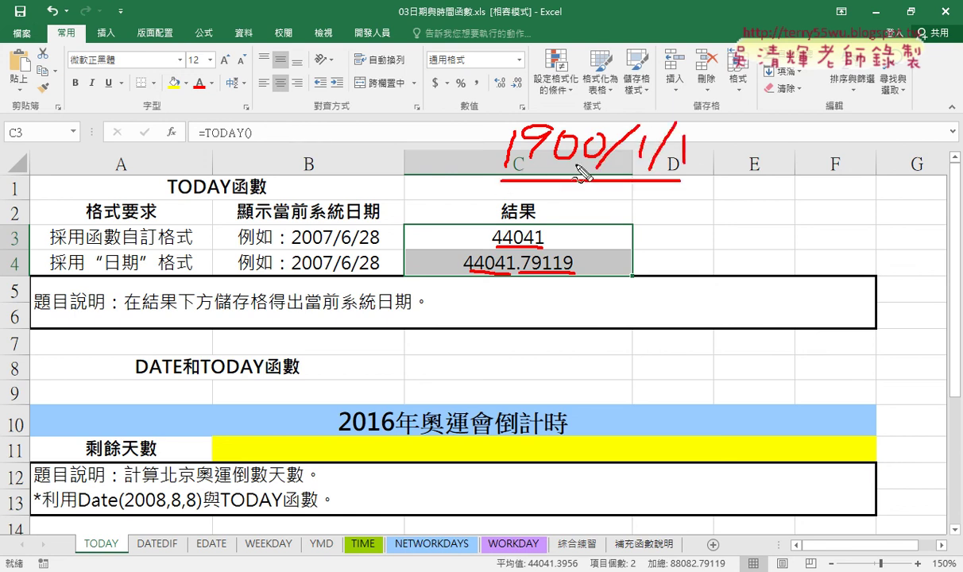
{"action": "left_click_drag", "start_coordinate": [786, 127], "coordinate": [788, 159]}
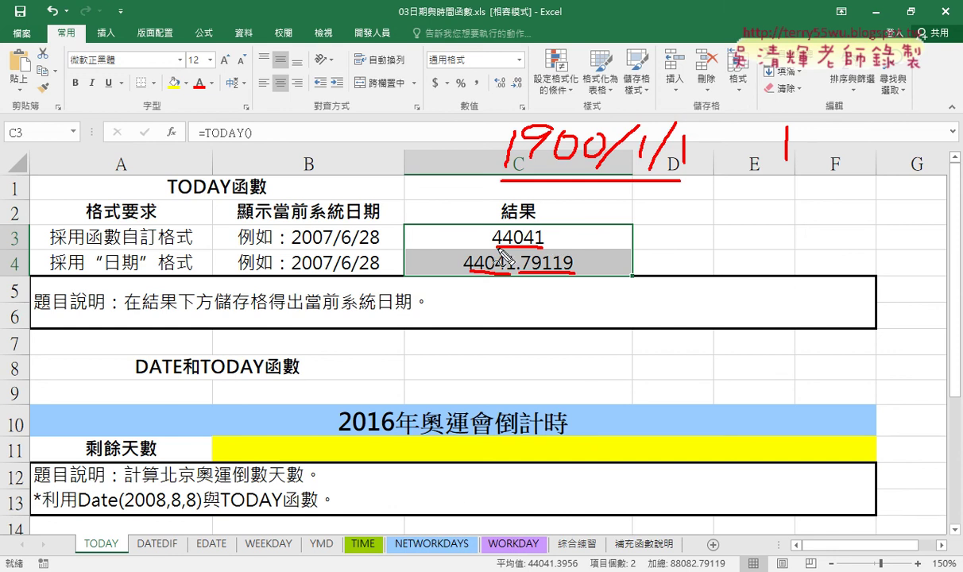
{"action": "left_click_drag", "start_coordinate": [526, 169], "coordinate": [591, 170]}
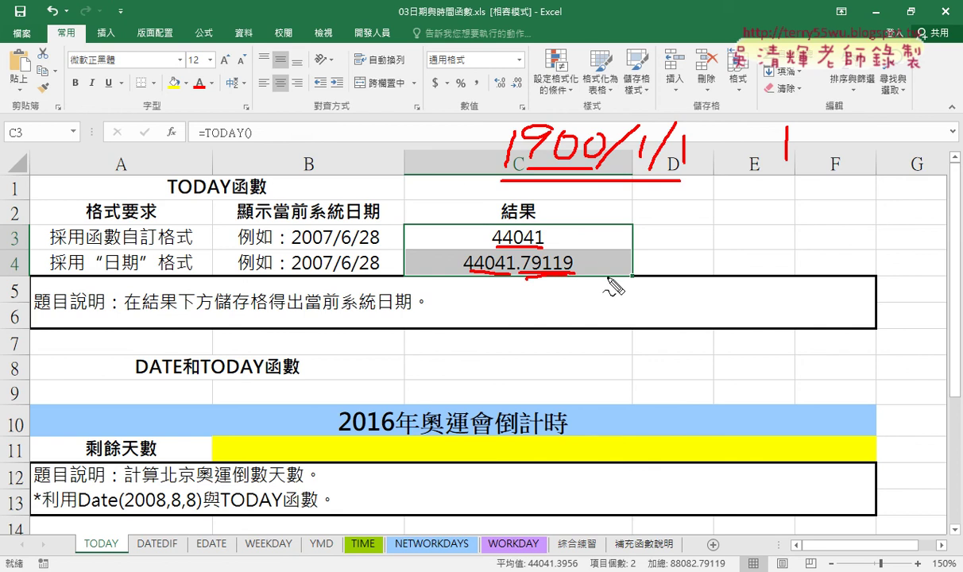
{"action": "left_click_drag", "start_coordinate": [410, 50], "coordinate": [415, 125]}
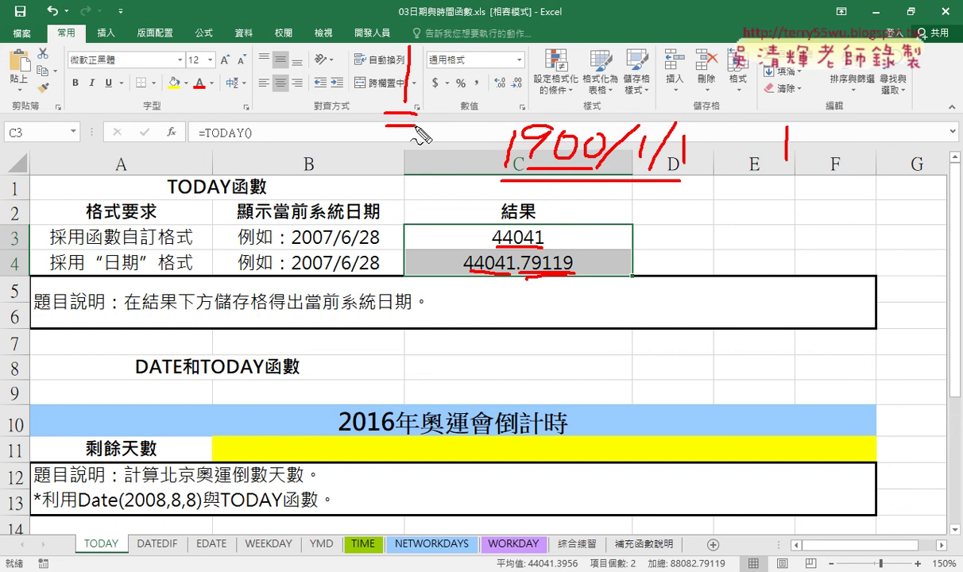
{"action": "left_click_drag", "start_coordinate": [460, 48], "coordinate": [436, 117]}
{"action": "left_click_drag", "start_coordinate": [451, 80], "coordinate": [488, 105]}
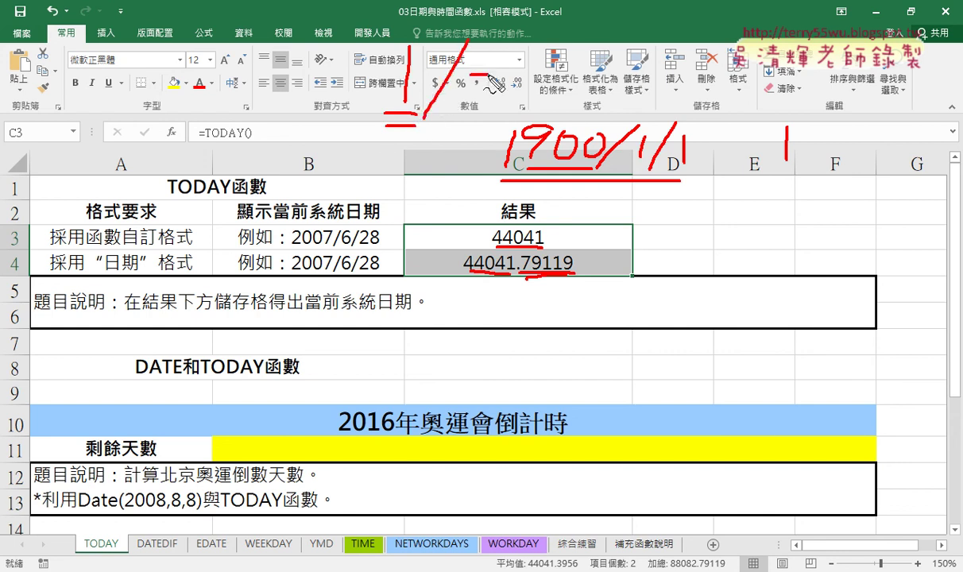
{"action": "mouse_move", "coordinate": [512, 64]}
{"action": "left_mouse_down"}
{"action": "mouse_move", "coordinate": [543, 95]}
{"action": "mouse_move", "coordinate": [521, 107]}
{"action": "mouse_move", "coordinate": [394, 39]}
{"action": "mouse_move", "coordinate": [531, 129]}
{"action": "mouse_move", "coordinate": [515, 135]}
{"action": "left_mouse_up"}
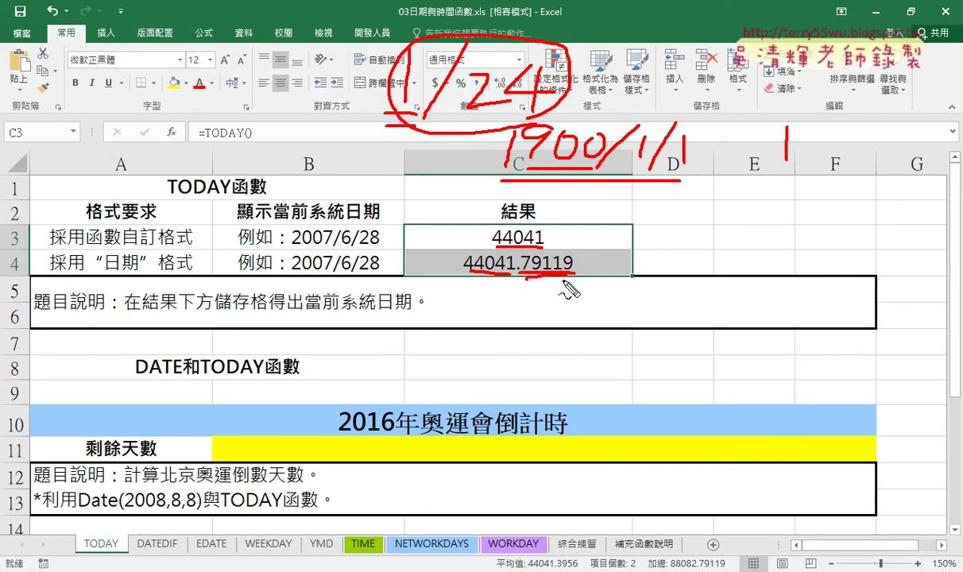
{"action": "key", "text": "Escape"}
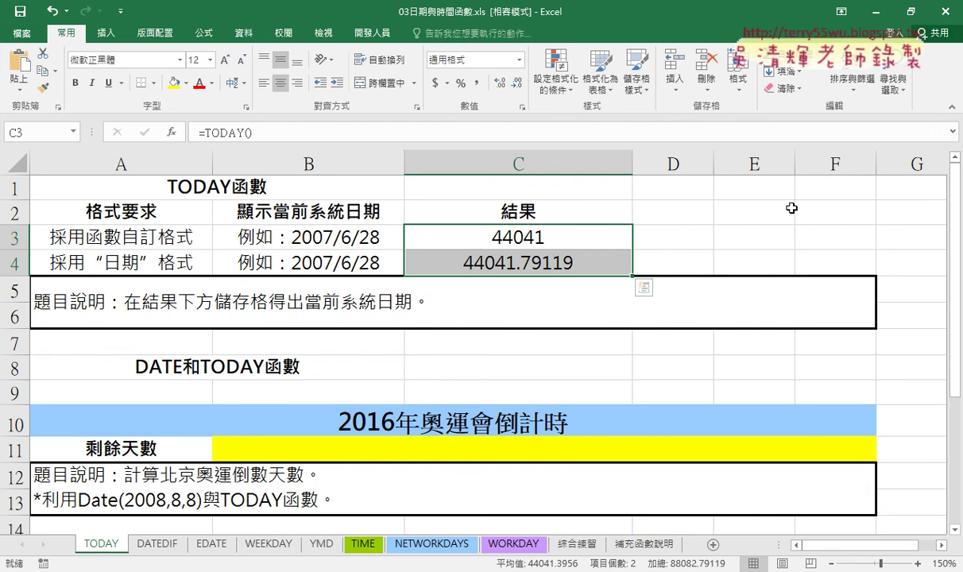
- Scroll right and enter 0 in H1 and 0.125 in H2
{"action": "left_click", "coordinate": [941, 545]}
{"action": "left_click", "coordinate": [941, 545]}
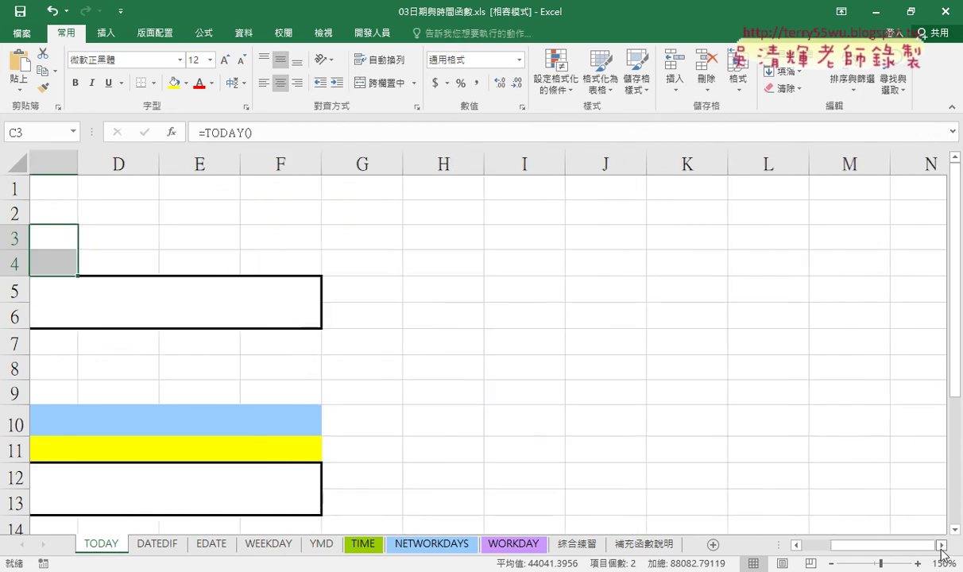
{"action": "left_click", "coordinate": [940, 545]}
{"action": "left_click", "coordinate": [390, 189]}
{"action": "type", "text": "0"}
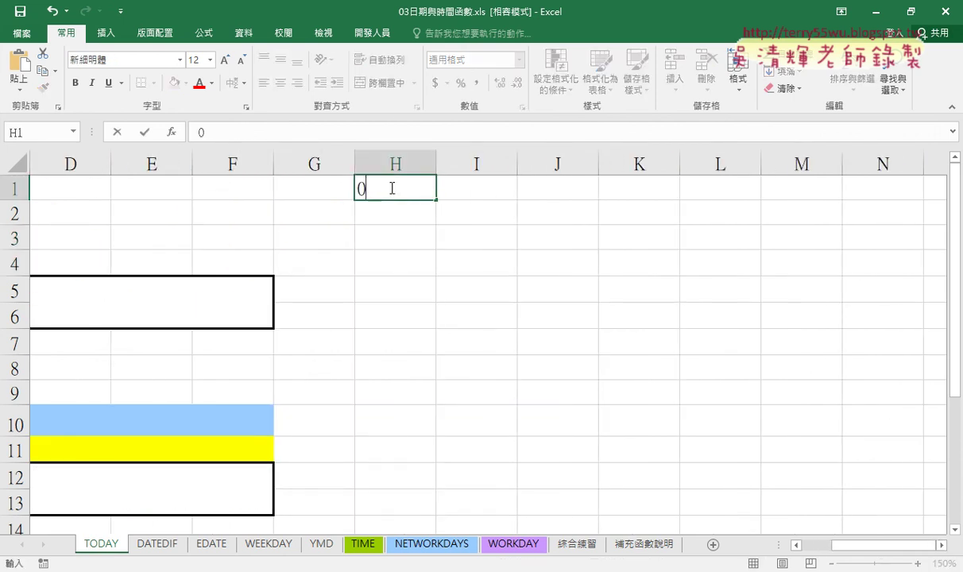
{"action": "left_click", "coordinate": [401, 215]}
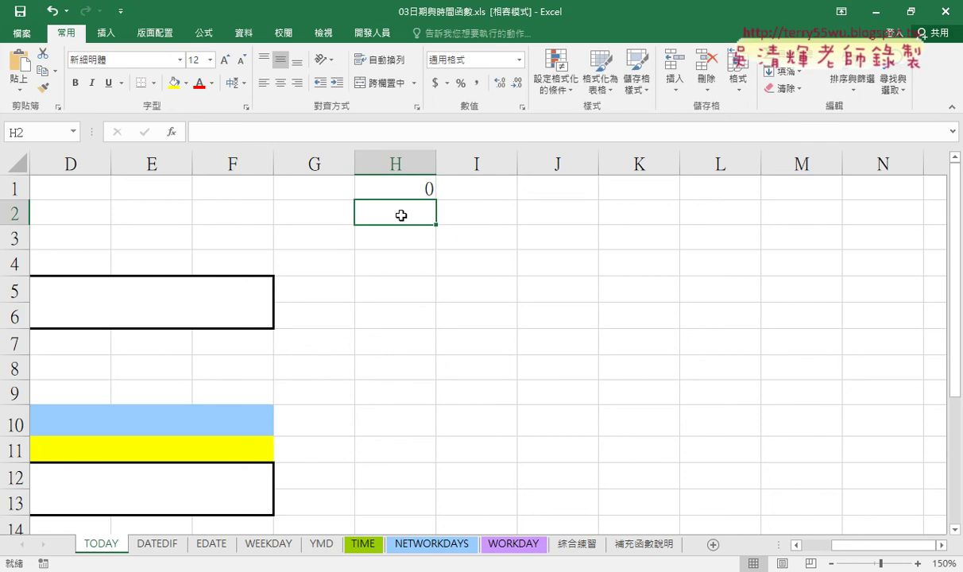
{"action": "type", "text": "0"}
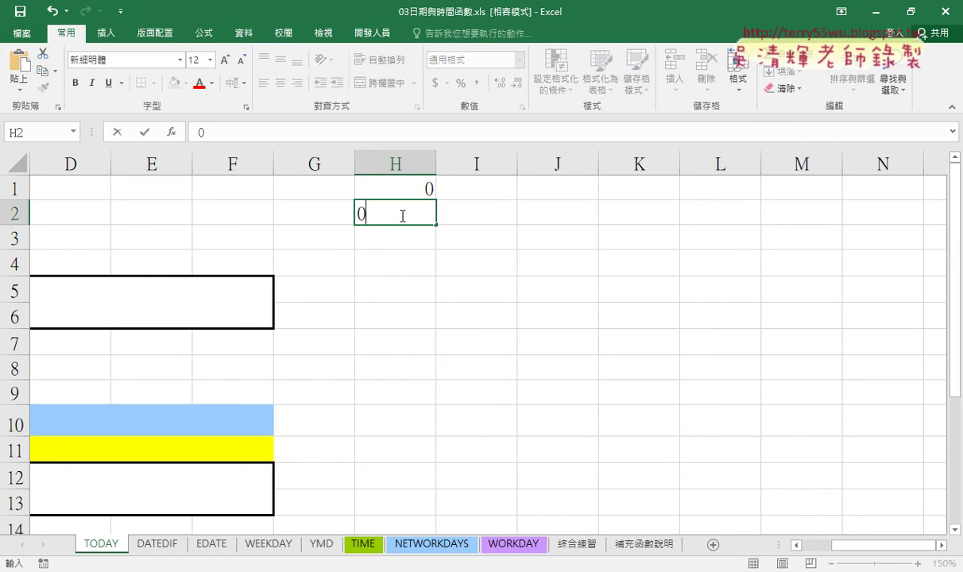
{"action": "type", "text": ".125"}
{"action": "left_click", "coordinate": [446, 264]}
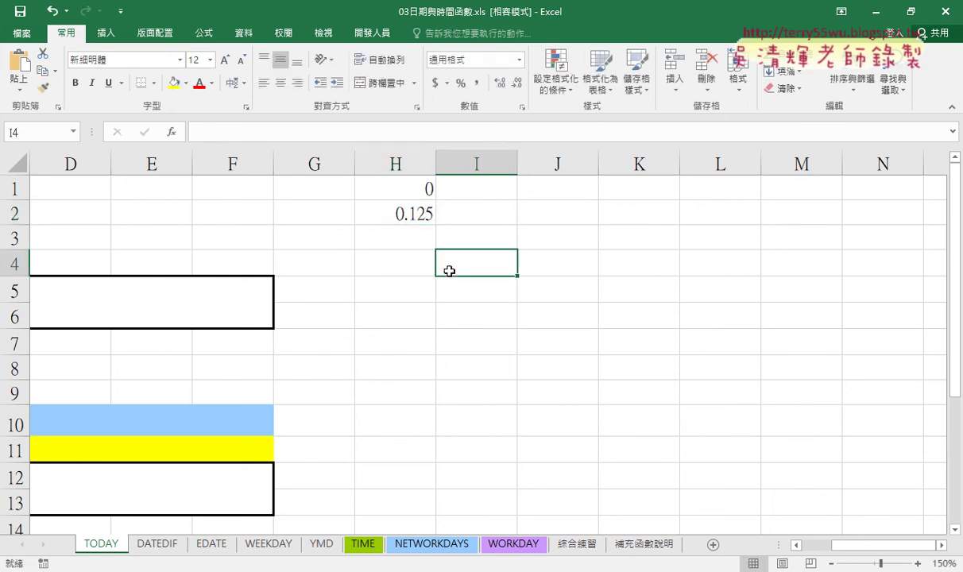
- Fill the 0.125-step series down to H9 (ending at 1) and select H1:H9
{"action": "mouse_move", "coordinate": [412, 187]}
{"action": "left_mouse_down"}
{"action": "mouse_move", "coordinate": [429, 227]}
{"action": "mouse_move", "coordinate": [431, 399]}
{"action": "left_mouse_up"}
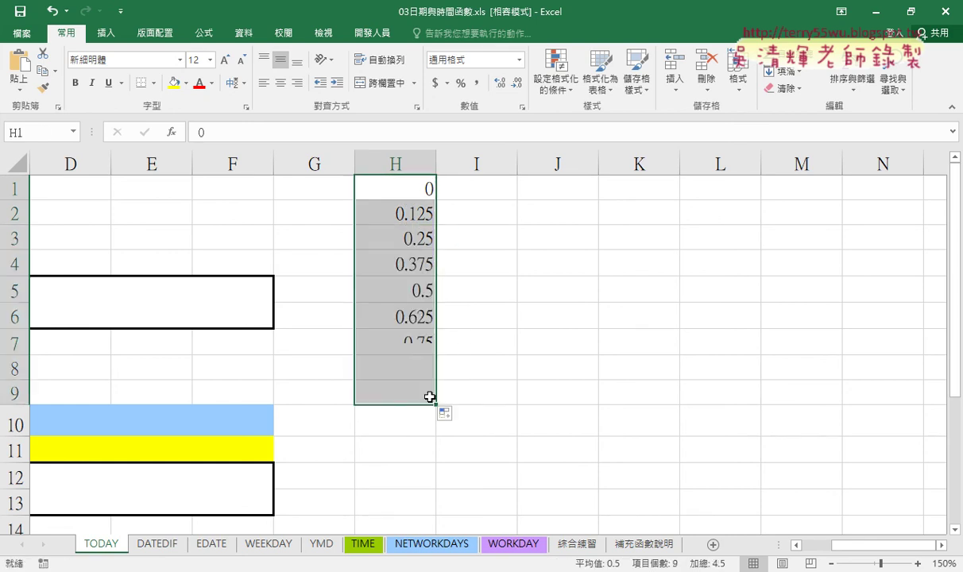
{"action": "left_click", "coordinate": [415, 213]}
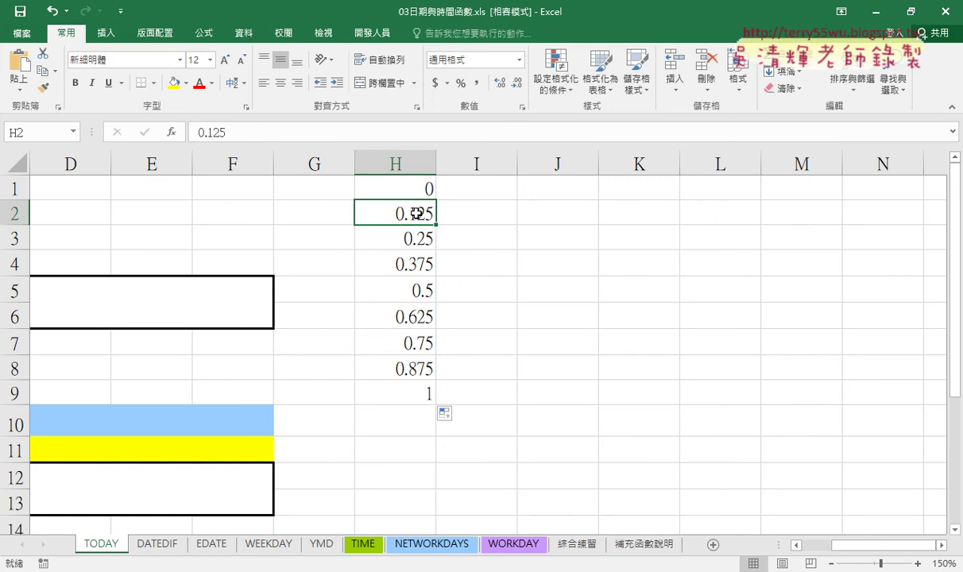
{"action": "left_click_drag", "start_coordinate": [393, 187], "coordinate": [402, 393]}
- Format H1:H9 with the 1:30 PM time format
{"action": "right_click", "coordinate": [405, 231]}
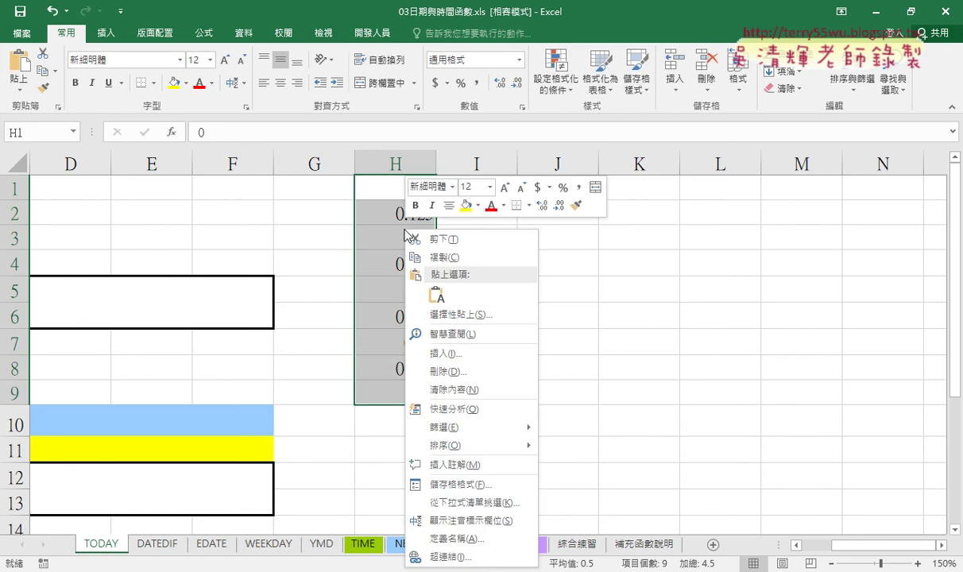
{"action": "left_click", "coordinate": [470, 481]}
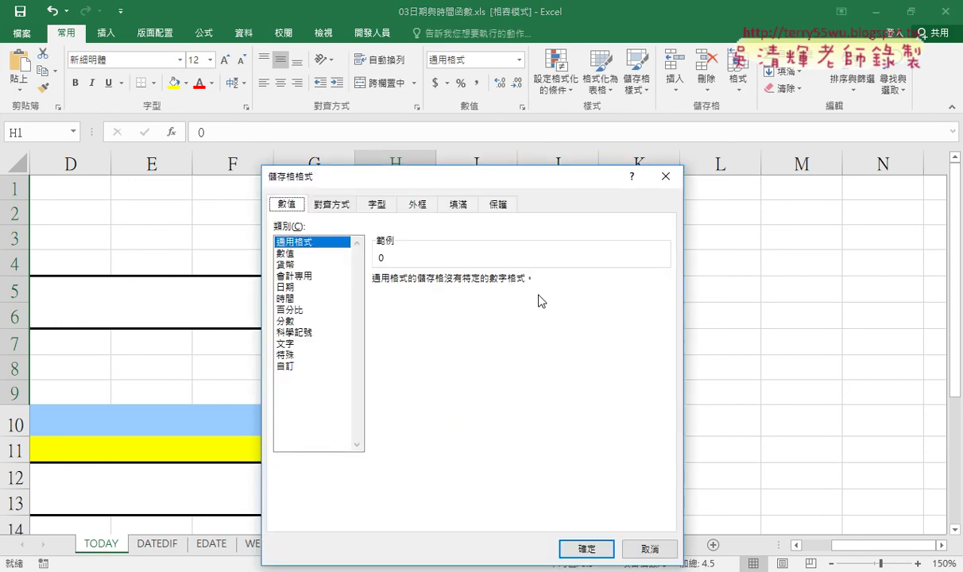
{"action": "left_click_drag", "start_coordinate": [463, 187], "coordinate": [642, 132]}
{"action": "left_click", "coordinate": [478, 242]}
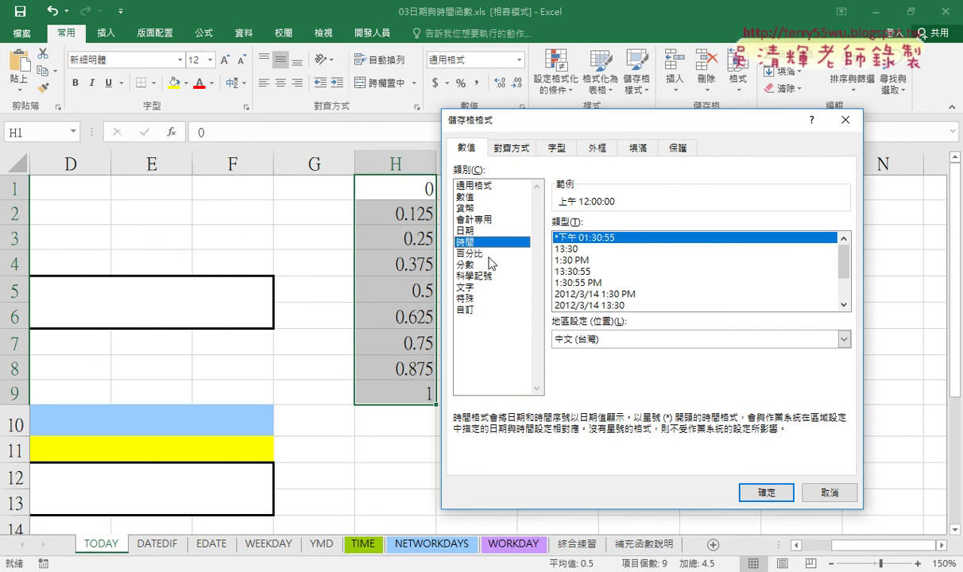
{"action": "left_click", "coordinate": [601, 261]}
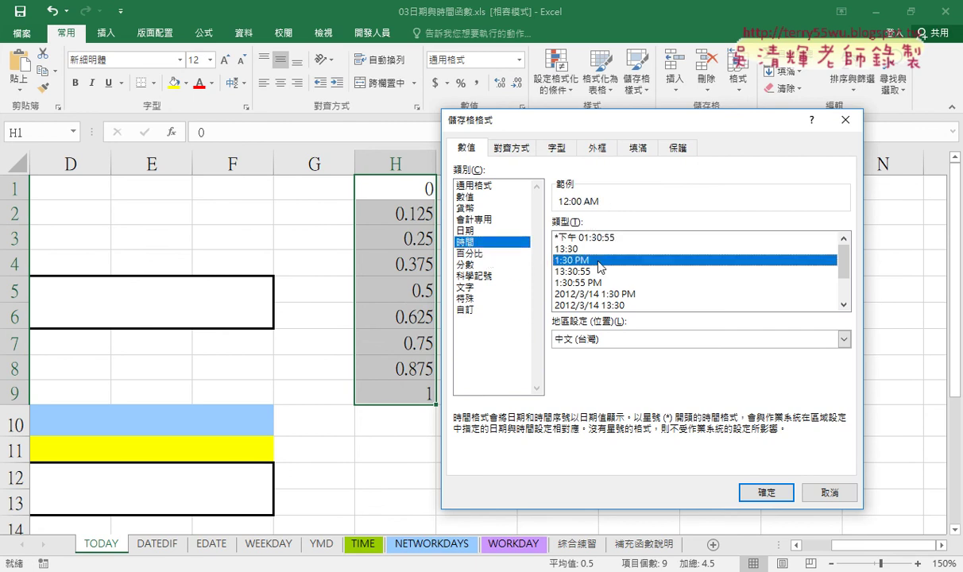
{"action": "left_click", "coordinate": [778, 492]}
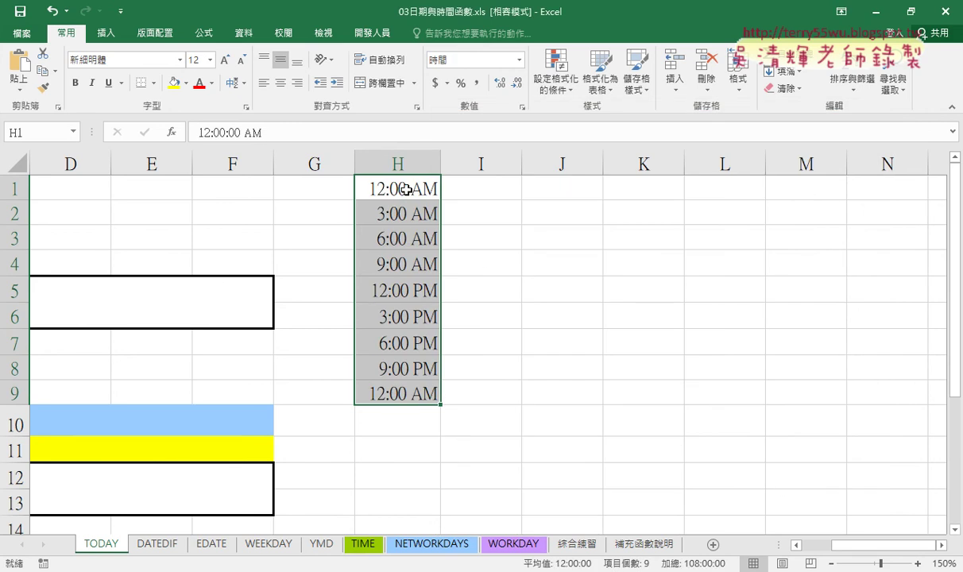
- Check the stored values in H1, H2 and H9, then scroll back to column A
{"action": "left_click", "coordinate": [404, 188]}
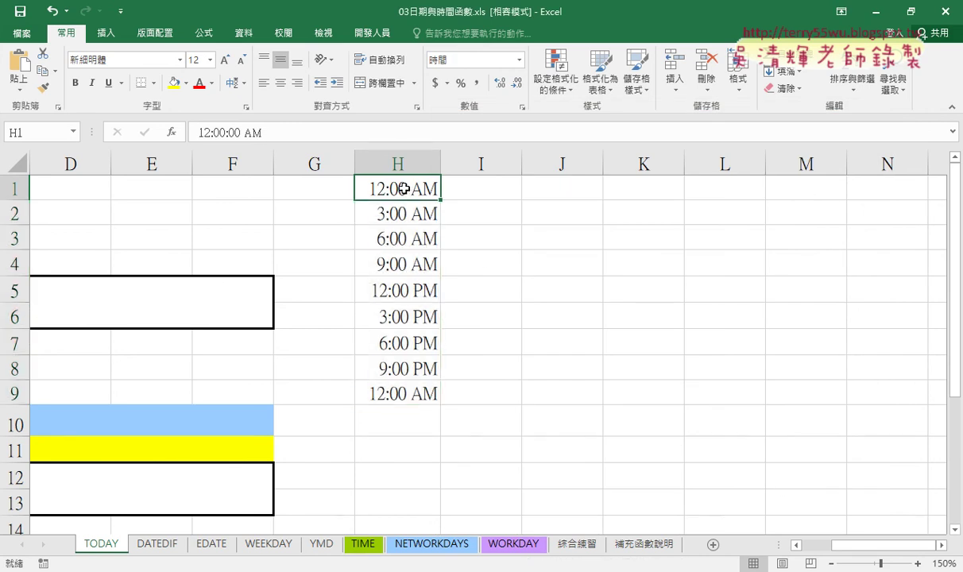
{"action": "left_click", "coordinate": [399, 213]}
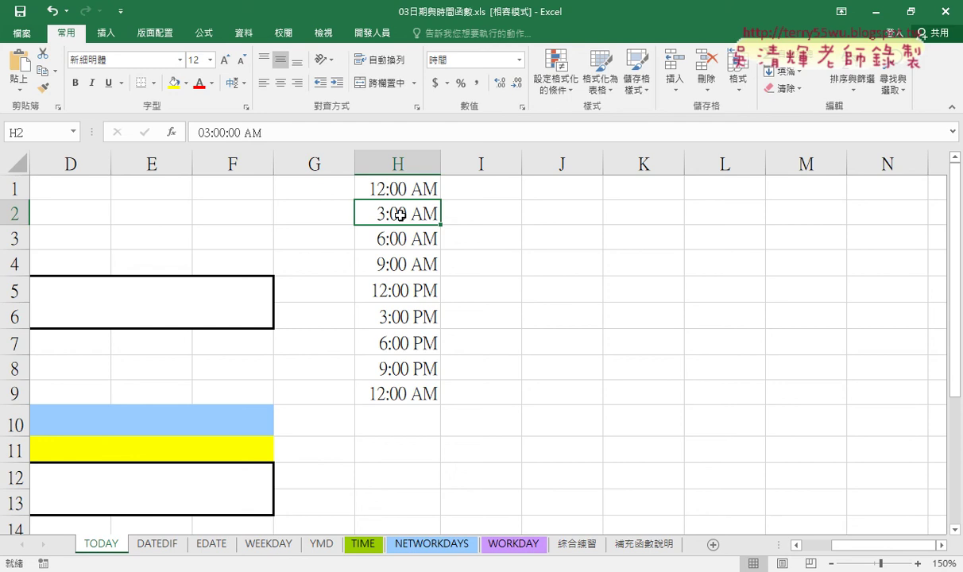
{"action": "left_click", "coordinate": [399, 397]}
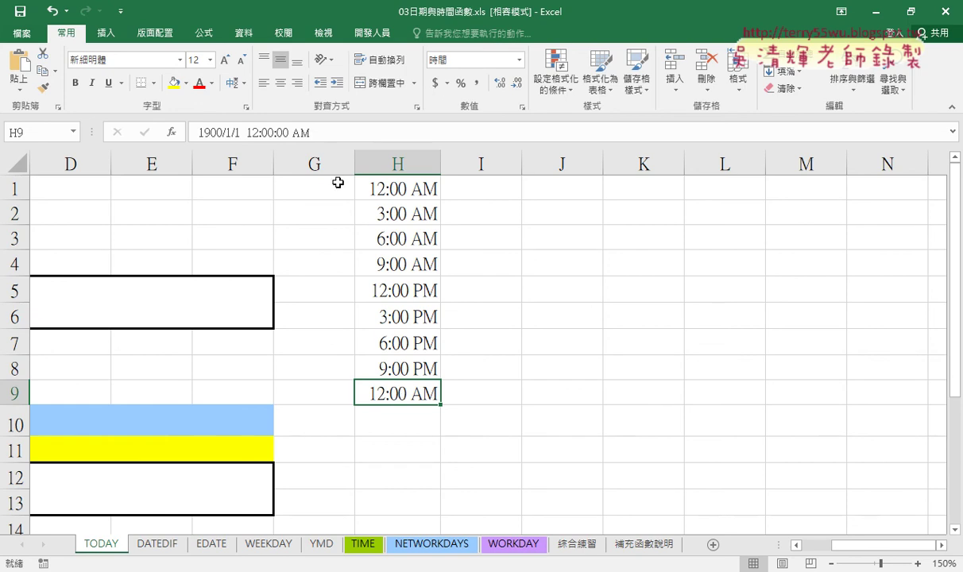
{"action": "left_click_drag", "start_coordinate": [892, 546], "coordinate": [798, 546]}
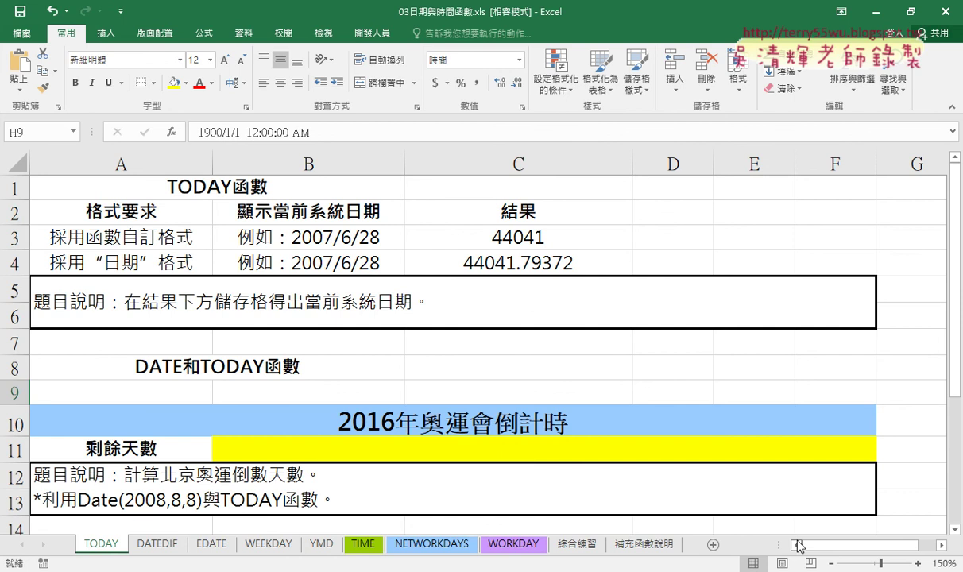
- Return to the TODAY sheet from 綜合練習 and select C3:C4
{"action": "left_click", "coordinate": [577, 544]}
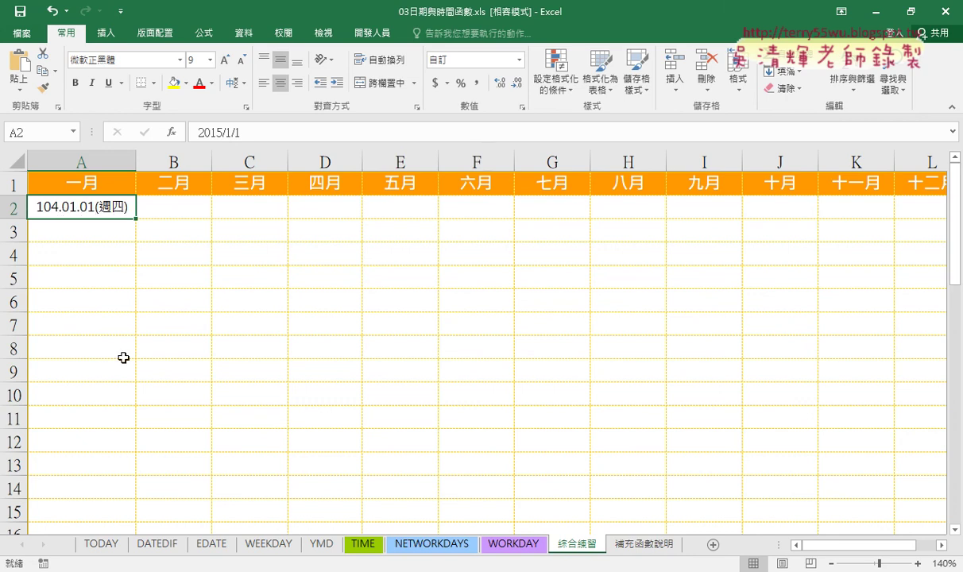
{"action": "left_click", "coordinate": [101, 544]}
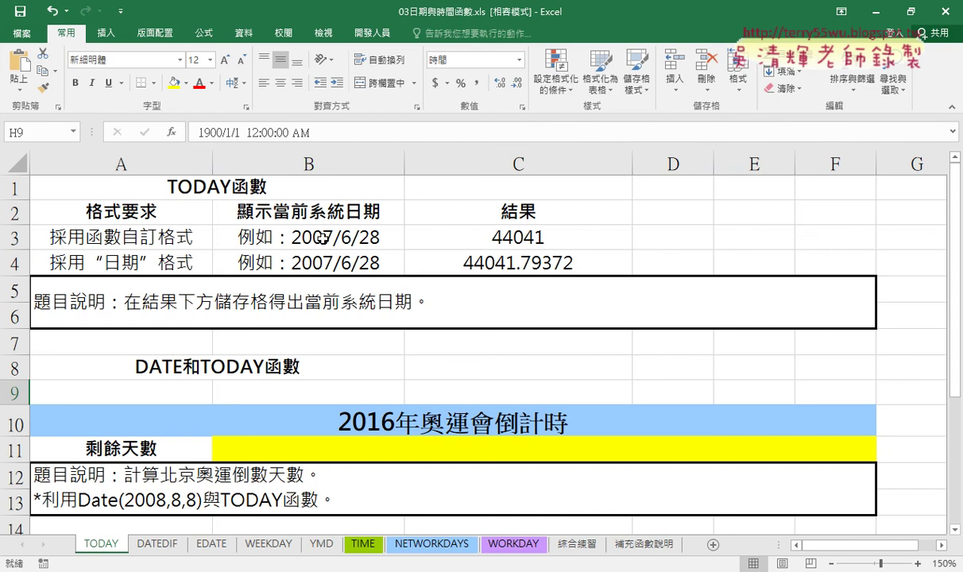
{"action": "left_click_drag", "start_coordinate": [509, 229], "coordinate": [533, 263]}
- Set the Date category's calendar type to 中華民國曆 for C3:C4
{"action": "right_click", "coordinate": [529, 231]}
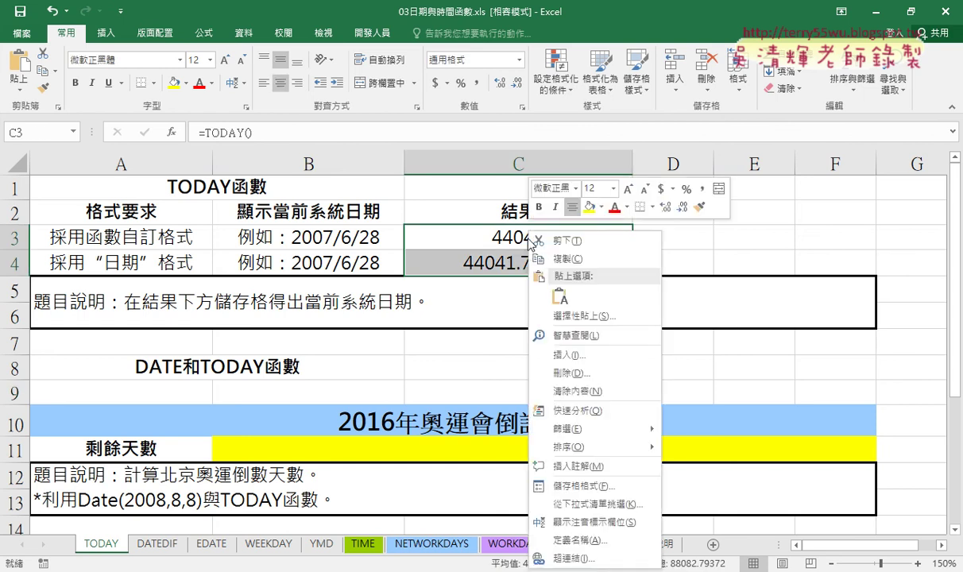
{"action": "left_click", "coordinate": [579, 488]}
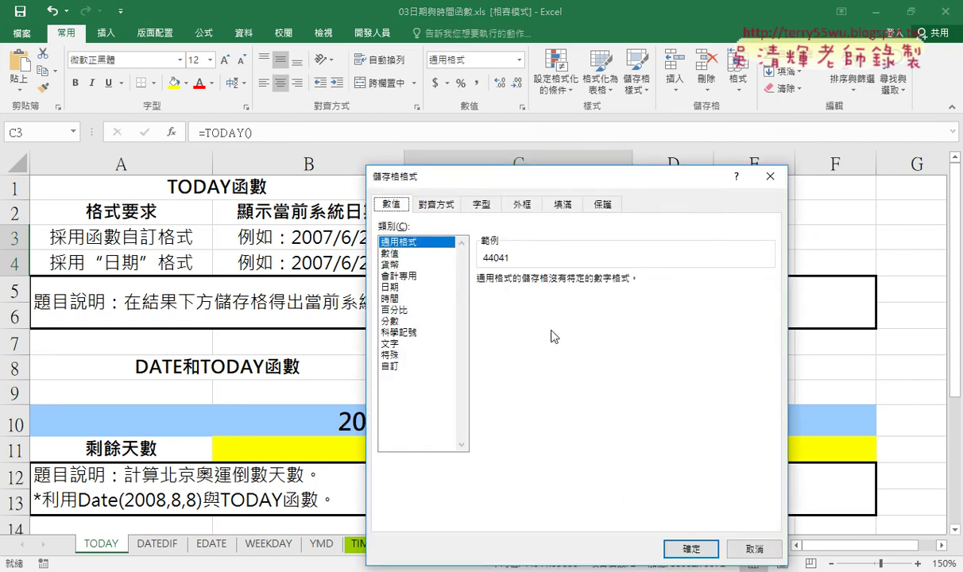
{"action": "left_click_drag", "start_coordinate": [544, 172], "coordinate": [567, 63]}
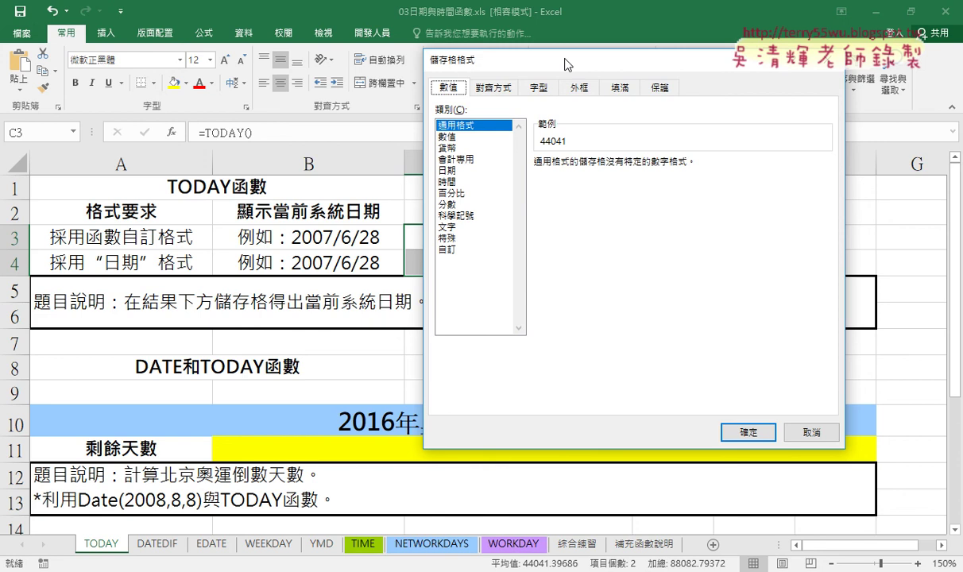
{"action": "left_click", "coordinate": [455, 171]}
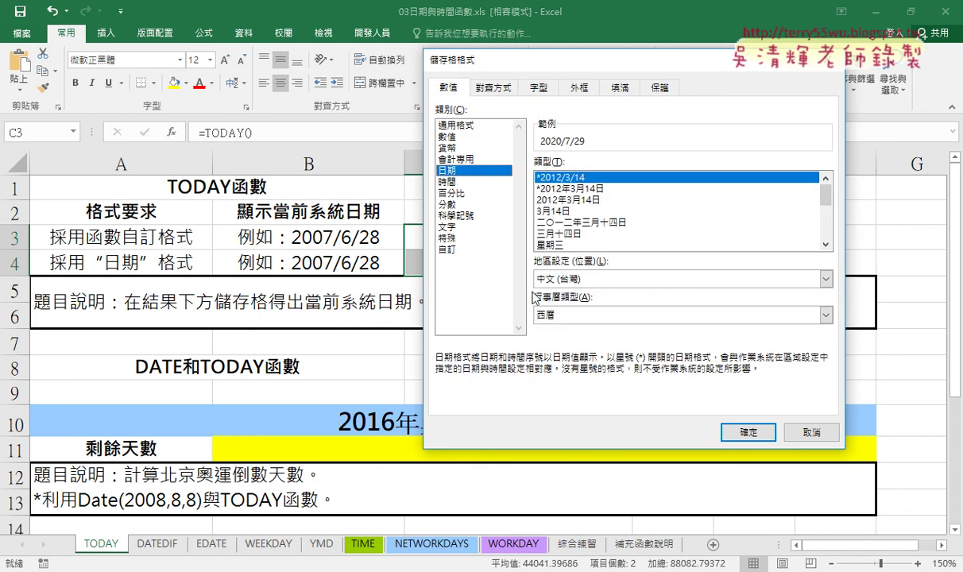
{"action": "left_click", "coordinate": [589, 316]}
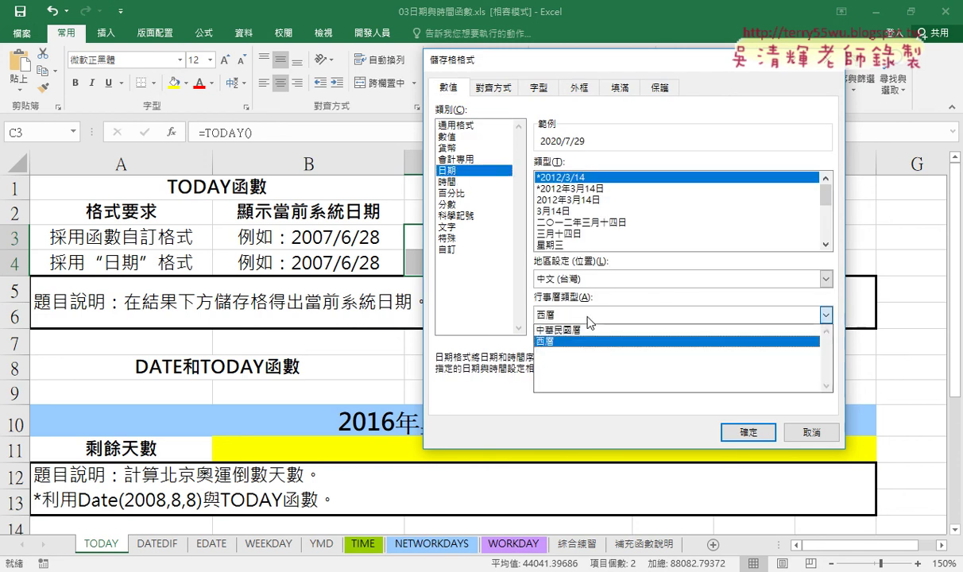
{"action": "mouse_move", "coordinate": [580, 332]}
{"action": "left_mouse_down"}
{"action": "mouse_move", "coordinate": [594, 332]}
{"action": "mouse_move", "coordinate": [554, 327]}
{"action": "mouse_move", "coordinate": [597, 328]}
{"action": "left_mouse_up"}
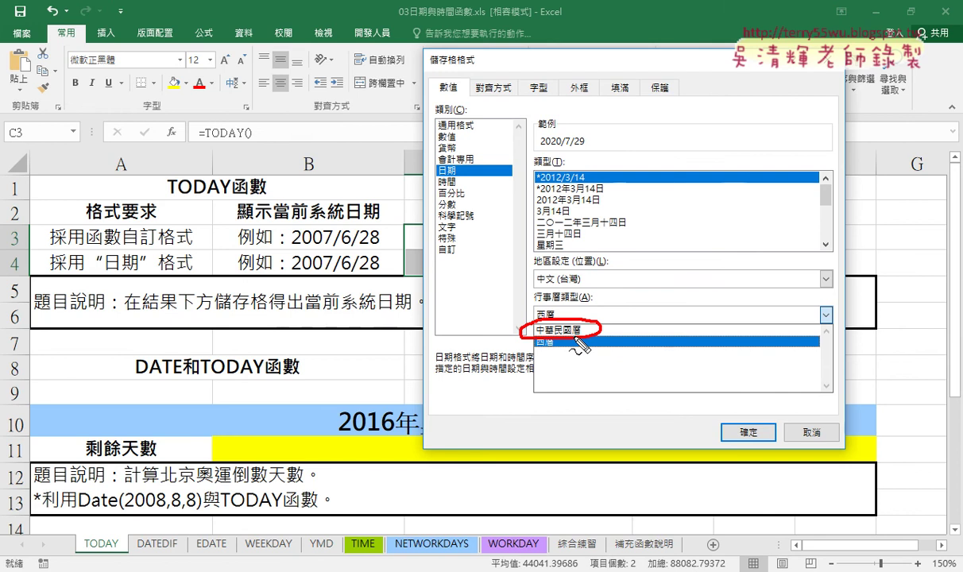
{"action": "left_click", "coordinate": [580, 341]}
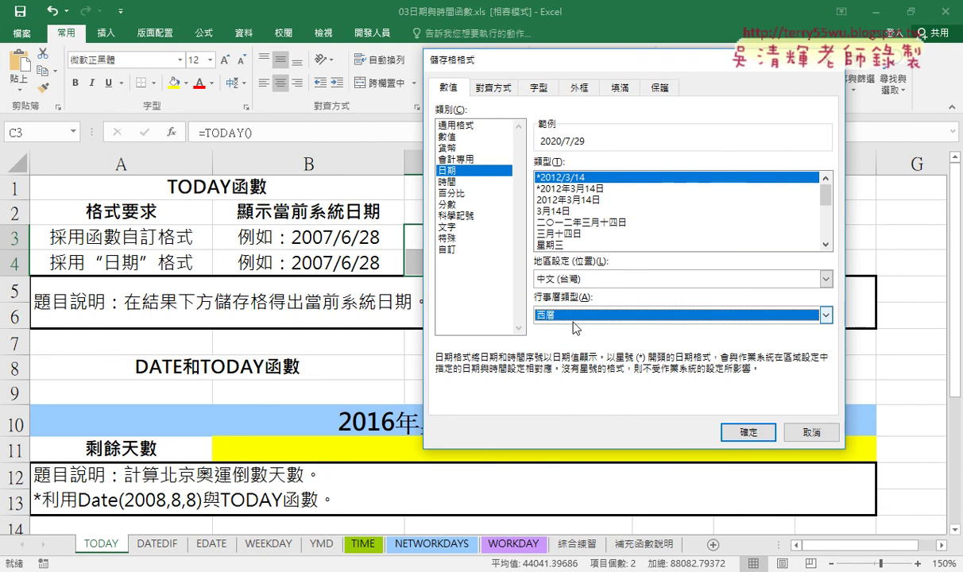
{"action": "left_click", "coordinate": [547, 314]}
{"action": "left_click", "coordinate": [575, 331]}
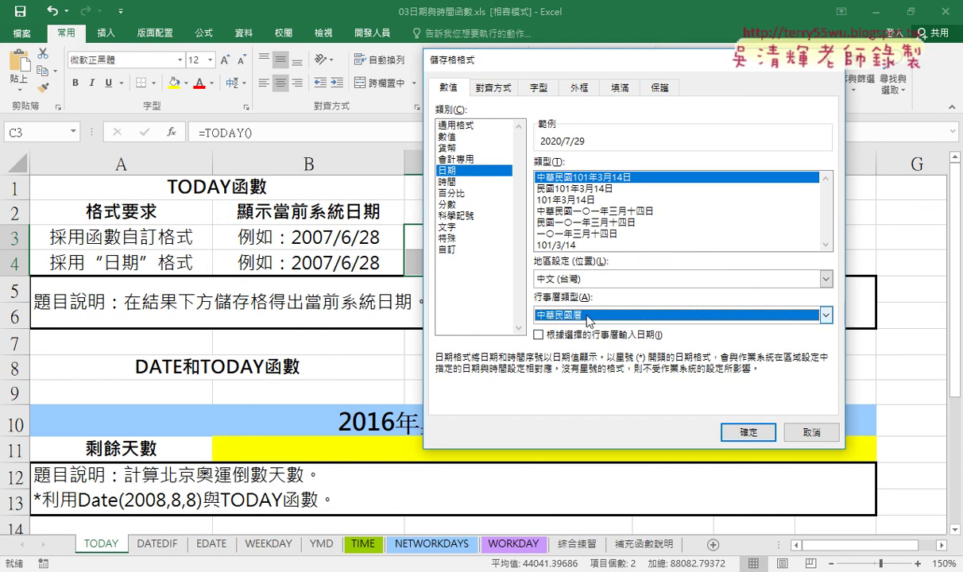
- Pick the 101/3/14 date style and view it as a custom code
{"action": "left_click", "coordinate": [828, 249]}
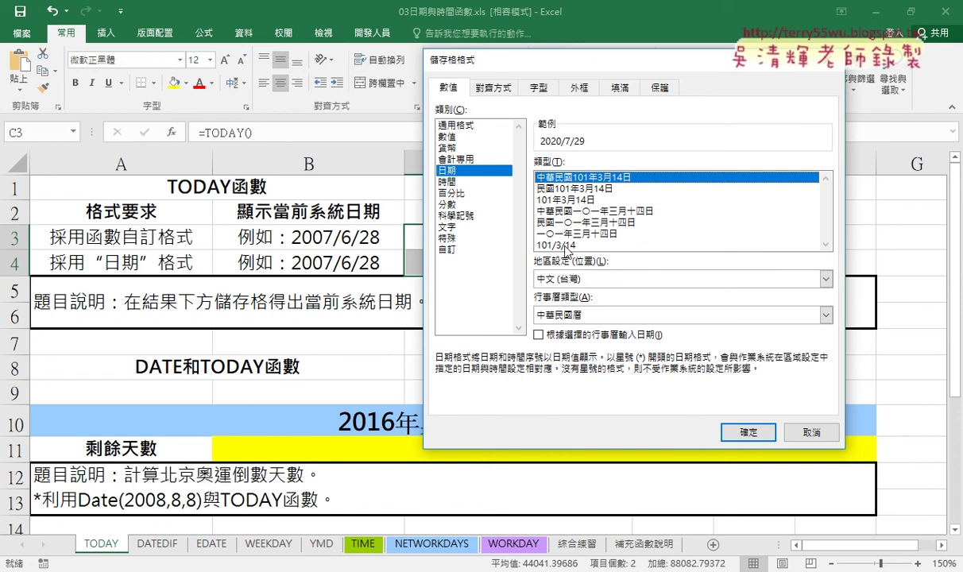
{"action": "left_click", "coordinate": [565, 246]}
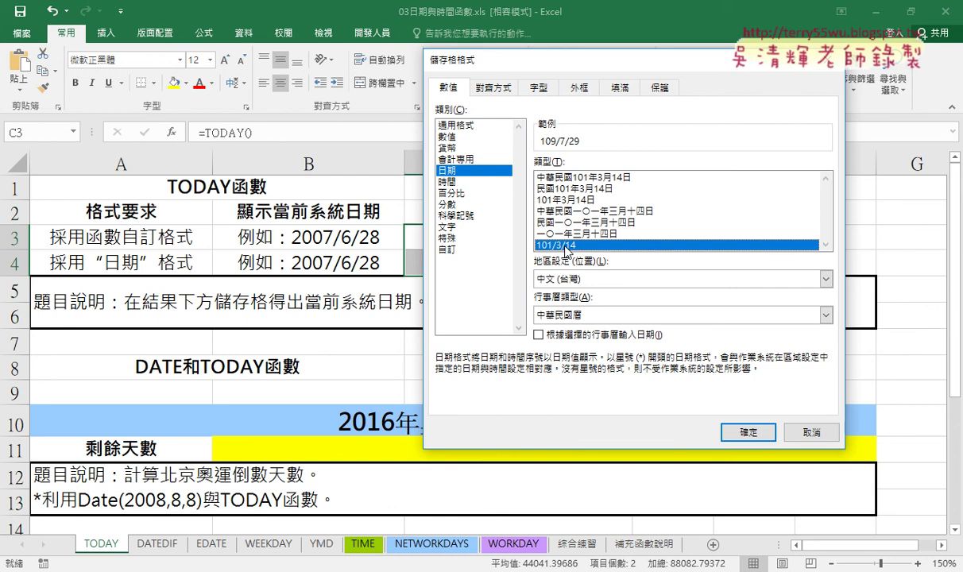
{"action": "left_click", "coordinate": [453, 250]}
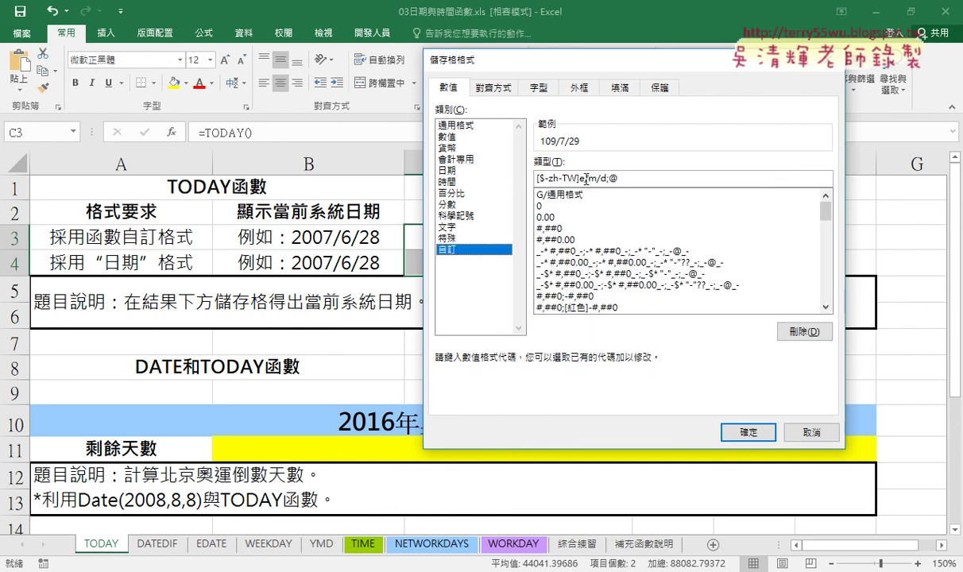
- Replace the slashes in the custom date code with dots
{"action": "left_click_drag", "start_coordinate": [613, 65], "coordinate": [751, 67]}
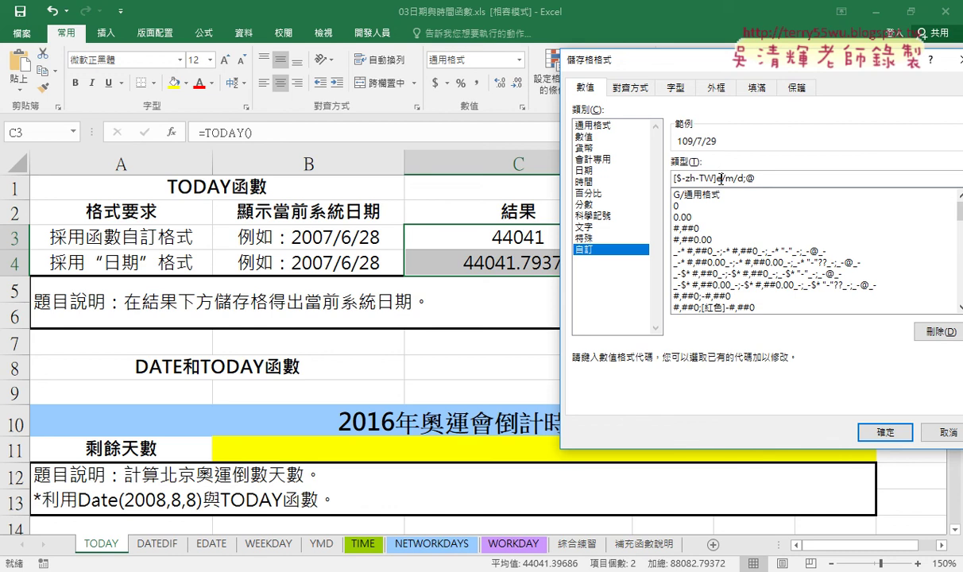
{"action": "key", "text": "shift+Left"}
{"action": "key", "text": "Left"}
{"action": "key", "text": "Delete"}
{"action": "type", "text": "."}
{"action": "key", "text": "Right"}
{"action": "key", "text": "Delete"}
{"action": "type", "text": "."}
- Change the code to [$-zh-TW]e.mm.dd(aaaa);@ and apply it to C3:C4
{"action": "type", "text": "年"}
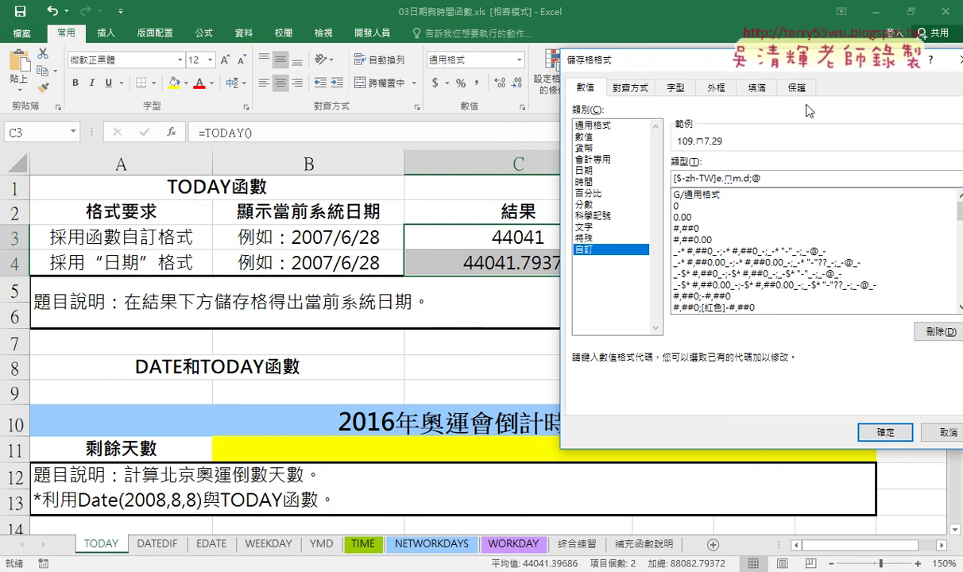
{"action": "key", "text": "BackSpace"}
{"action": "type", "text": "m."}
{"action": "type", "text": "d"}
{"action": "type", "text": "()"}
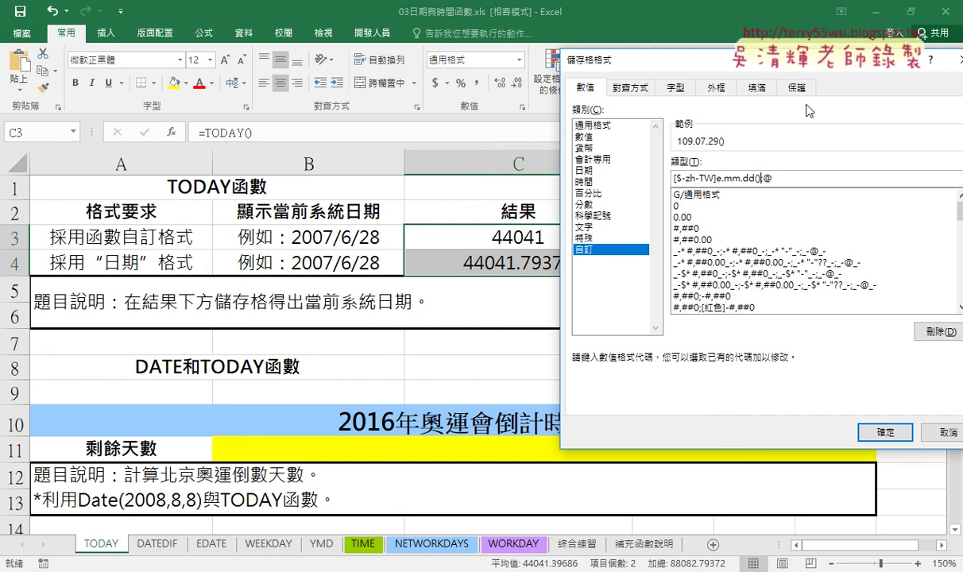
{"action": "key", "text": "Left"}
{"action": "type", "text": "a"}
{"action": "type", "text": "aa"}
{"action": "type", "text": "a"}
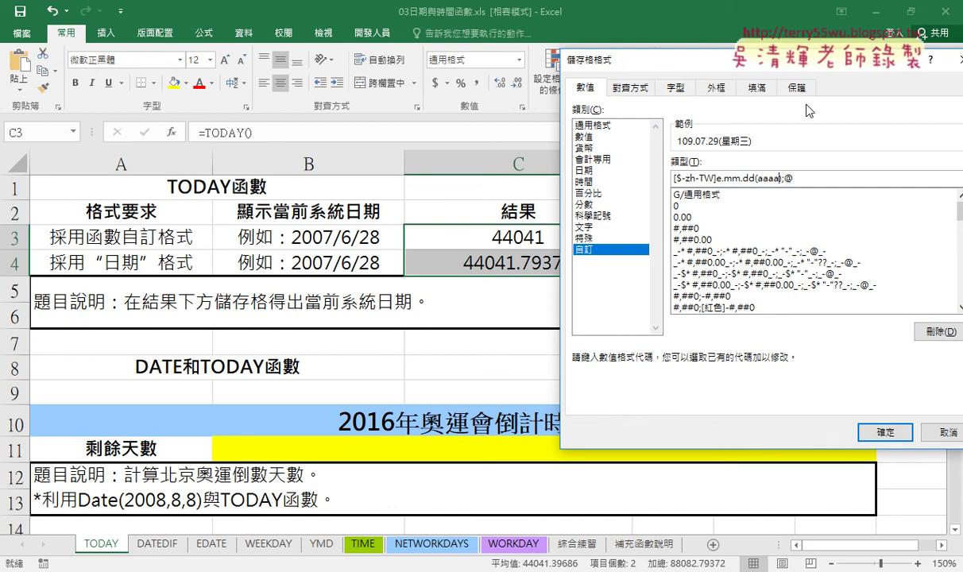
{"action": "type", "text": "a"}
{"action": "key", "text": "BackSpace"}
{"action": "left_click", "coordinate": [893, 436]}
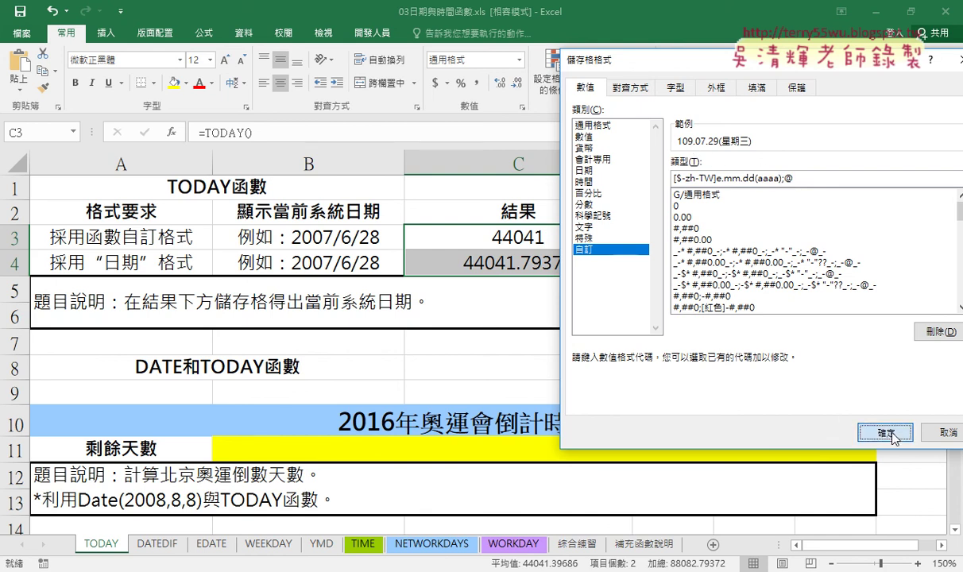
{"action": "left_click", "coordinate": [892, 437]}
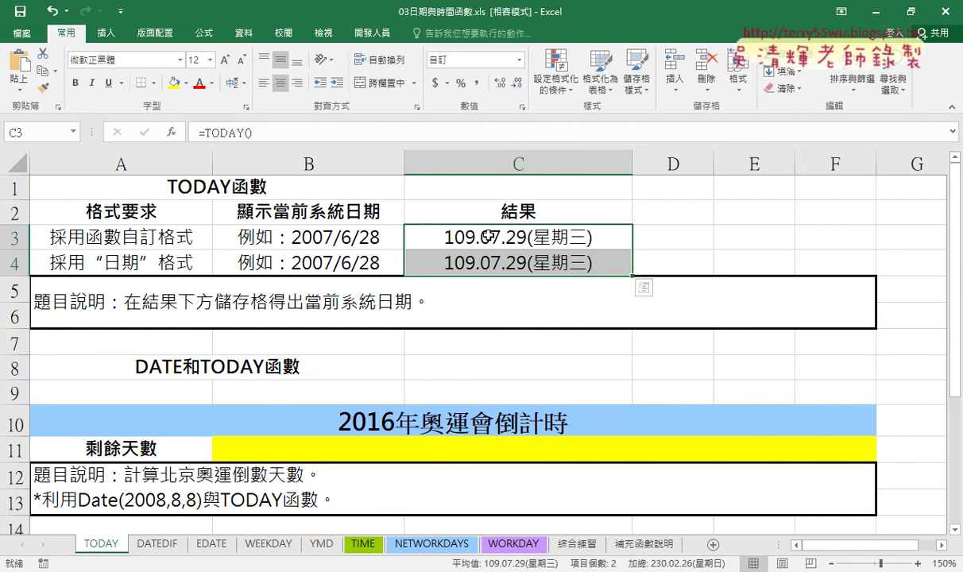
- Shorten the weekday code from aaaa to aaa, showing 109.07.29(週三)
{"action": "right_click", "coordinate": [565, 236]}
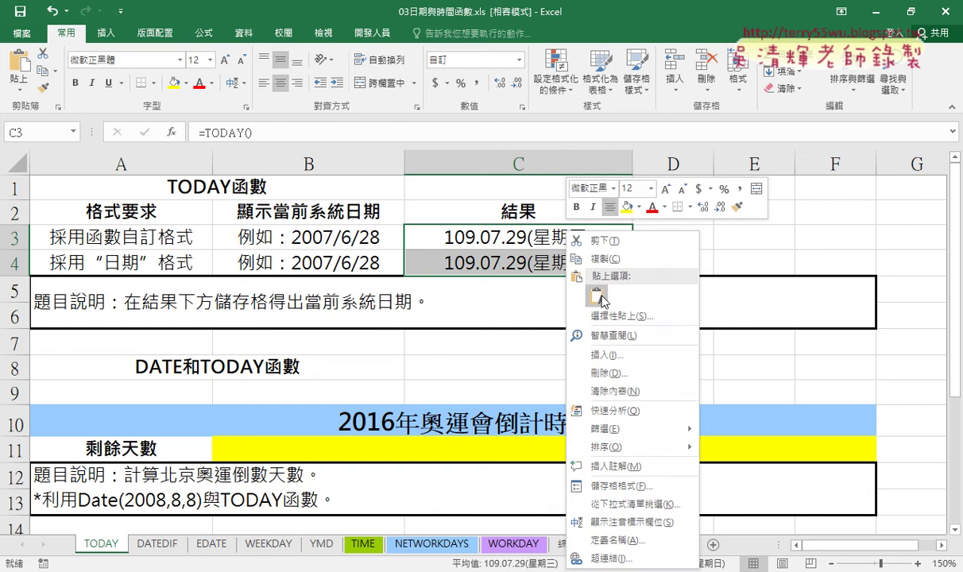
{"action": "left_click", "coordinate": [595, 462]}
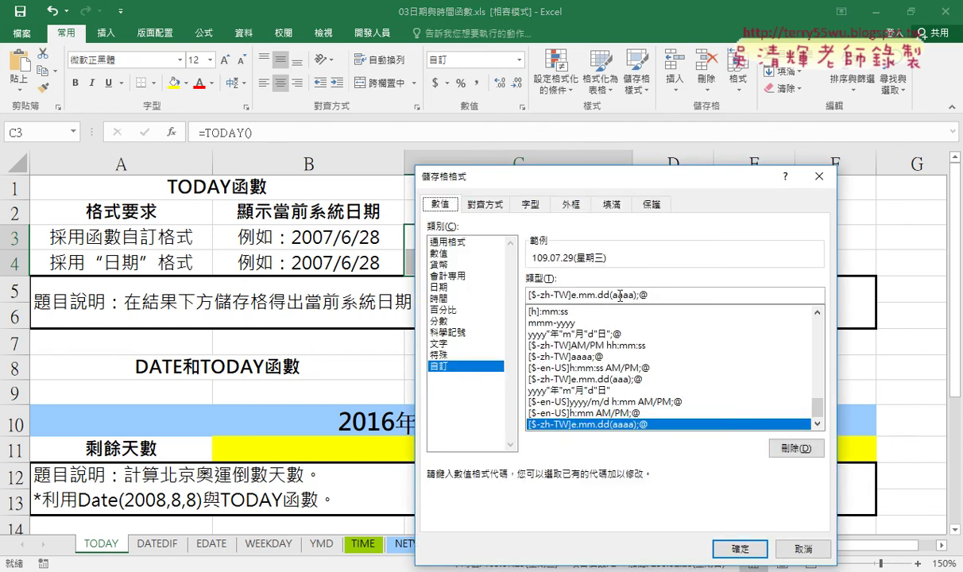
{"action": "left_click", "coordinate": [602, 294]}
{"action": "key", "text": "BackSpace"}
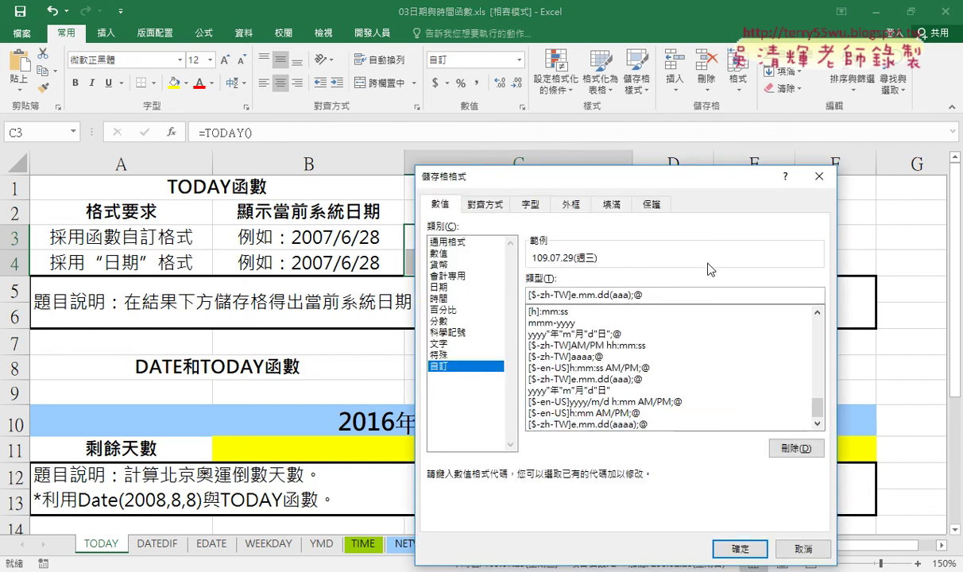
{"action": "left_click", "coordinate": [737, 548]}
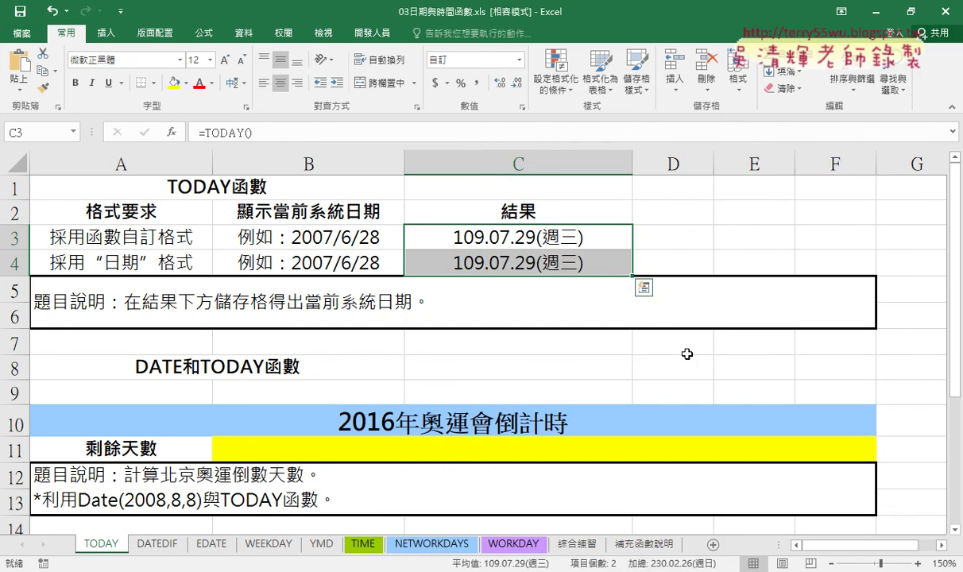
- Switch the Date category's calendar type for C3:C4 to 西曆
{"action": "right_click", "coordinate": [537, 240]}
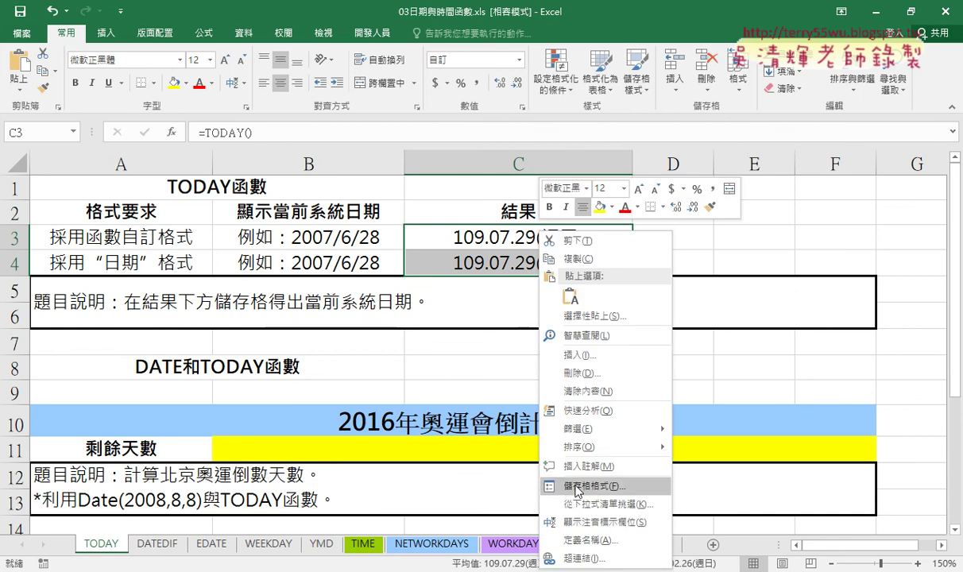
{"action": "left_click", "coordinate": [577, 486]}
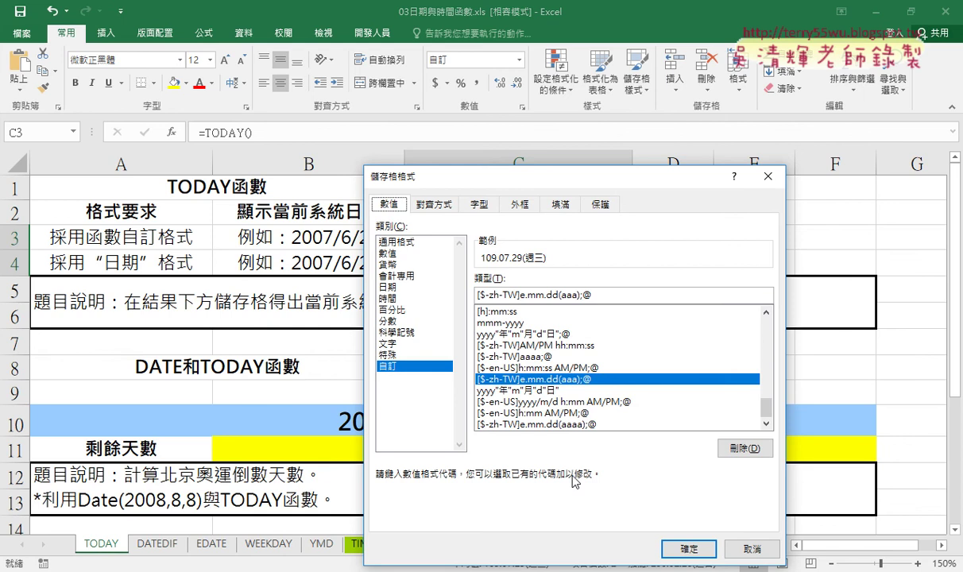
{"action": "left_click_drag", "start_coordinate": [516, 188], "coordinate": [607, 57]}
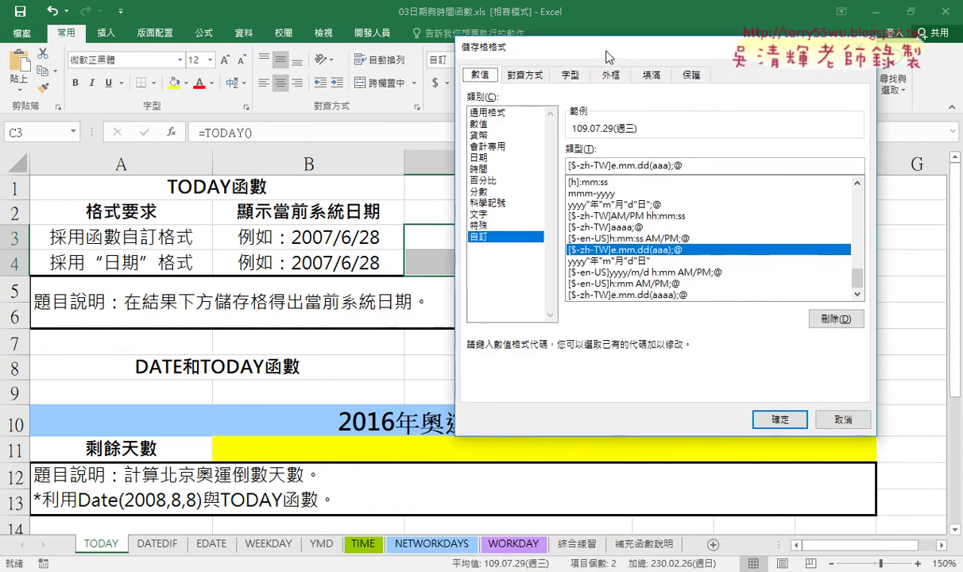
{"action": "left_click", "coordinate": [479, 158]}
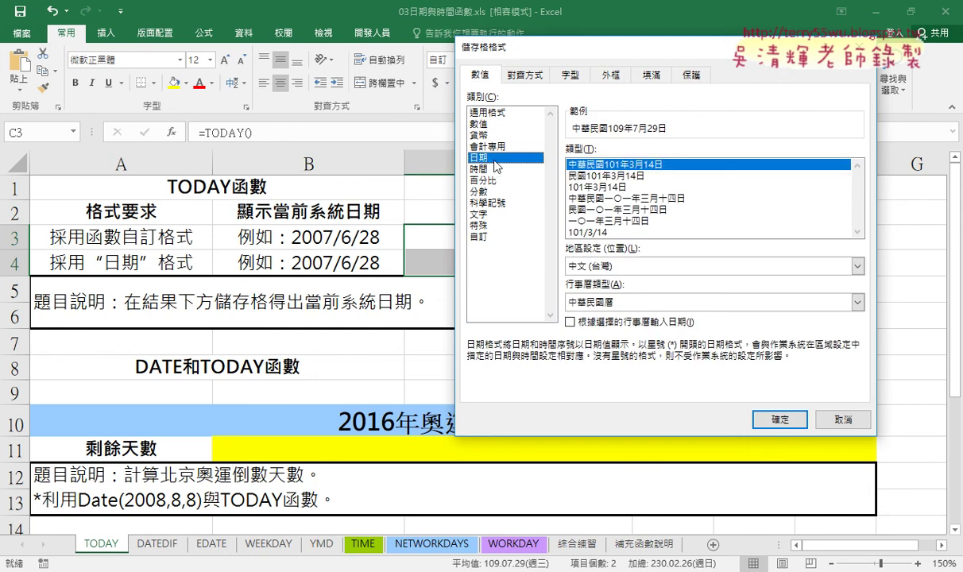
{"action": "left_click", "coordinate": [589, 299]}
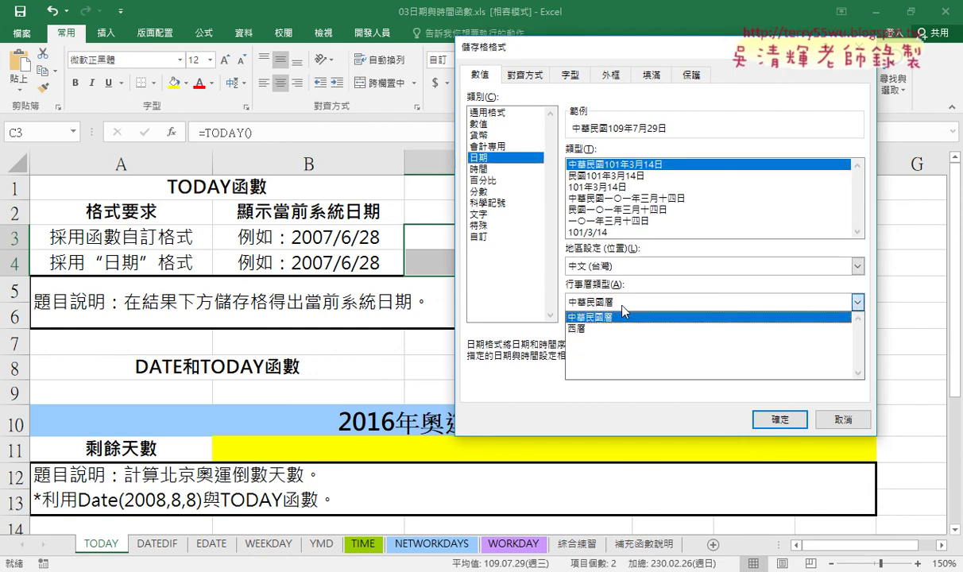
{"action": "left_click", "coordinate": [588, 324]}
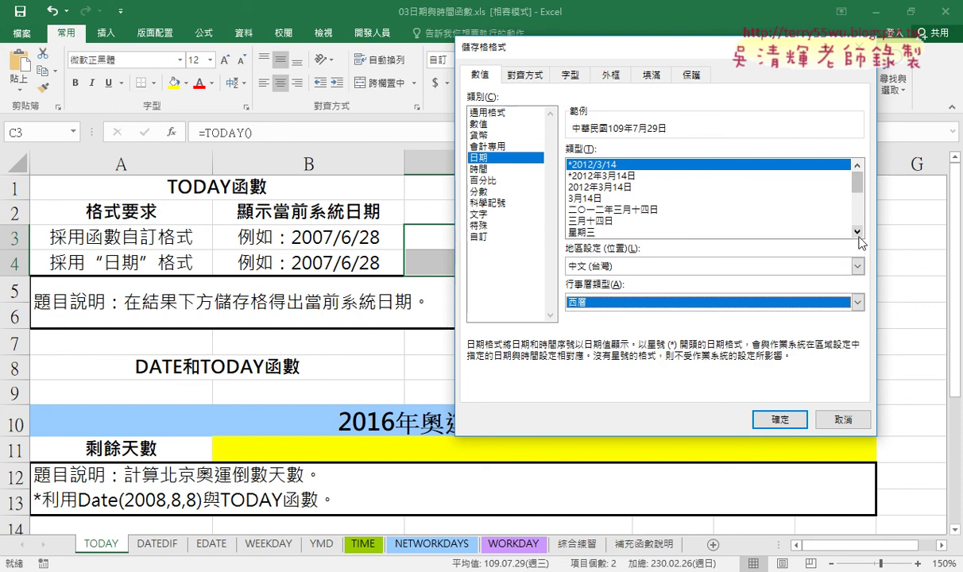
- Pick the 週三 style, view its code [$-zh-TW]aaa;@, then cancel
{"action": "scroll", "coordinate": [582, 213], "scroll_direction": "down", "scroll_amount": 1}
{"action": "left_click", "coordinate": [582, 210]}
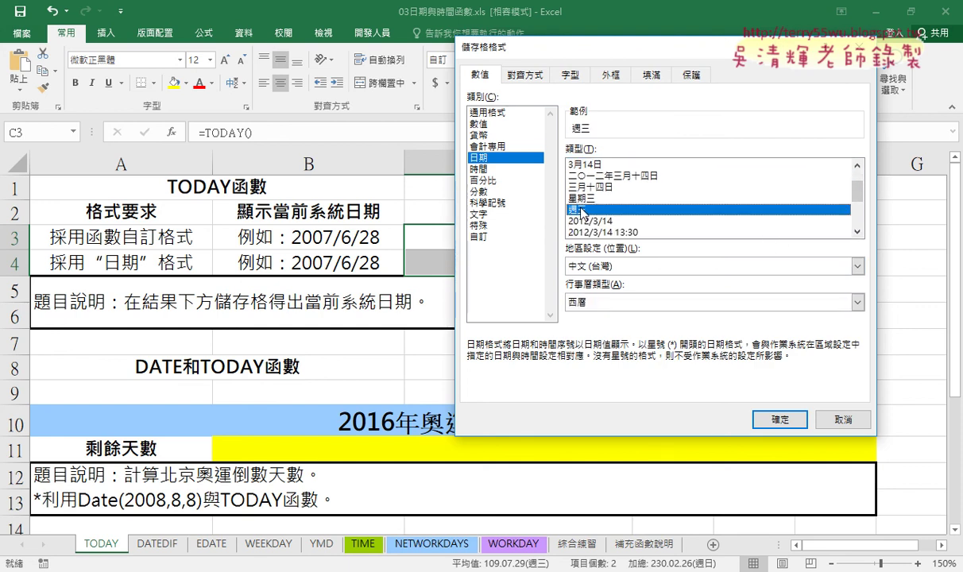
{"action": "left_click", "coordinate": [480, 238]}
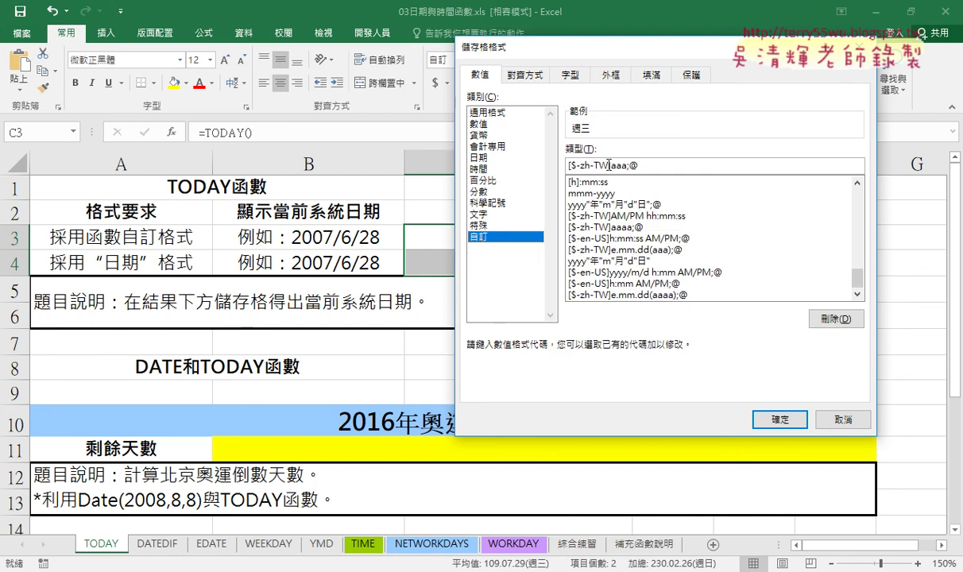
{"action": "left_click_drag", "start_coordinate": [611, 166], "coordinate": [628, 165]}
{"action": "left_click", "coordinate": [843, 419]}
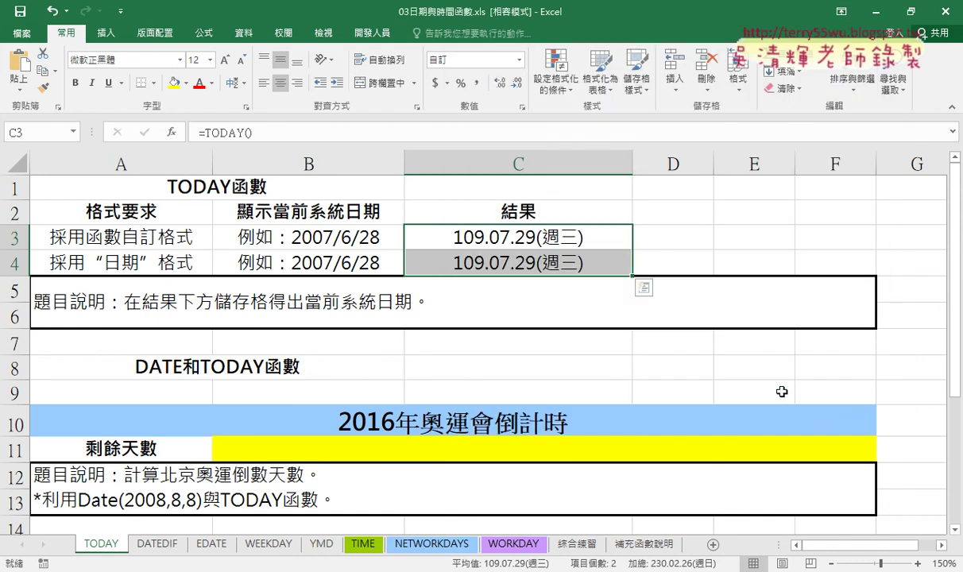
{"action": "left_click", "coordinate": [541, 238]}
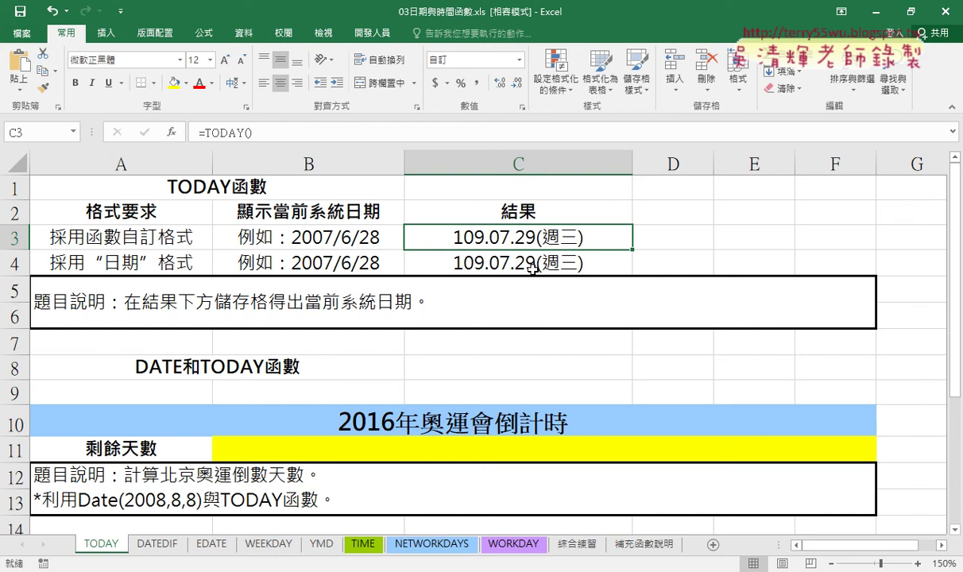
{"action": "left_click", "coordinate": [532, 268]}
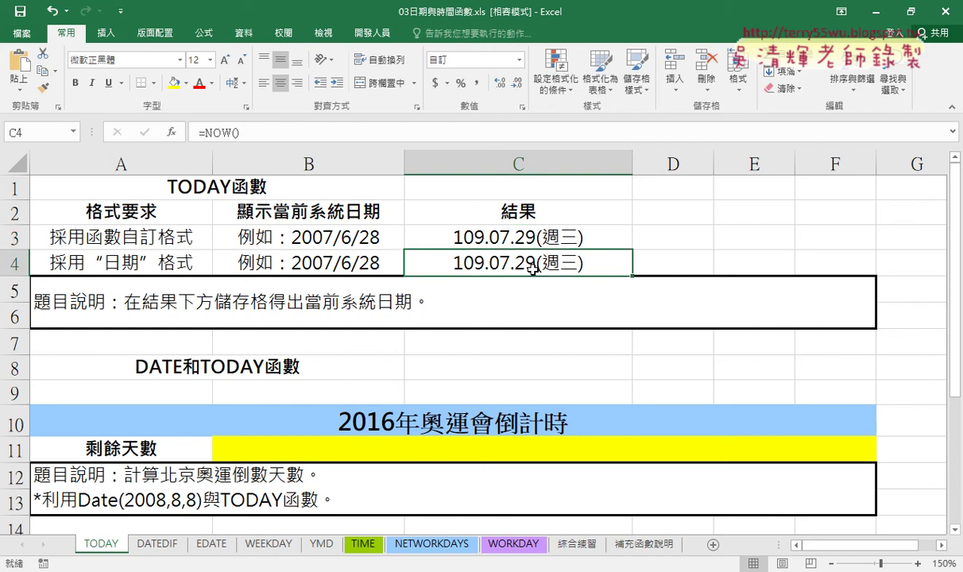
{"action": "right_click", "coordinate": [532, 268]}
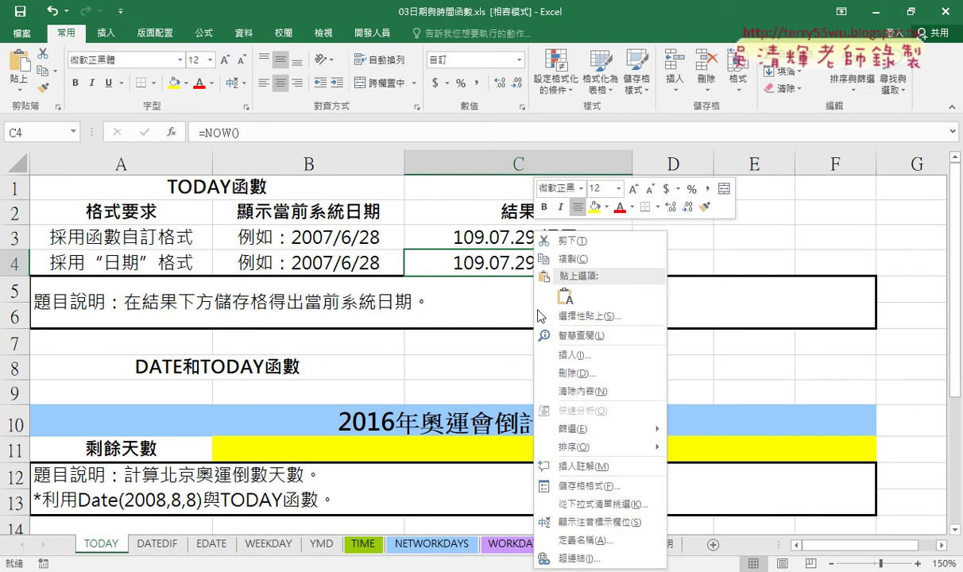
{"action": "left_click", "coordinate": [581, 486]}
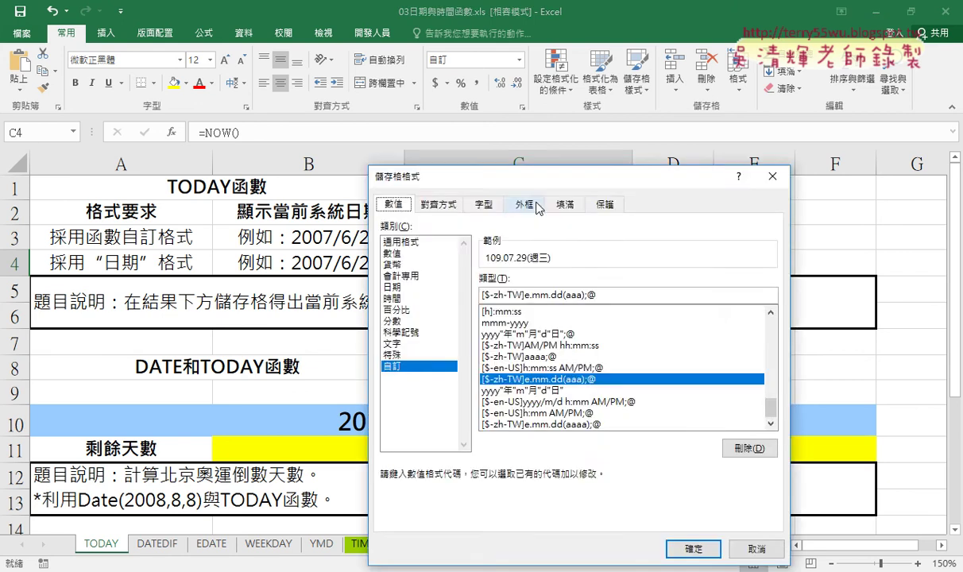
{"action": "left_click_drag", "start_coordinate": [527, 126], "coordinate": [498, 37]}
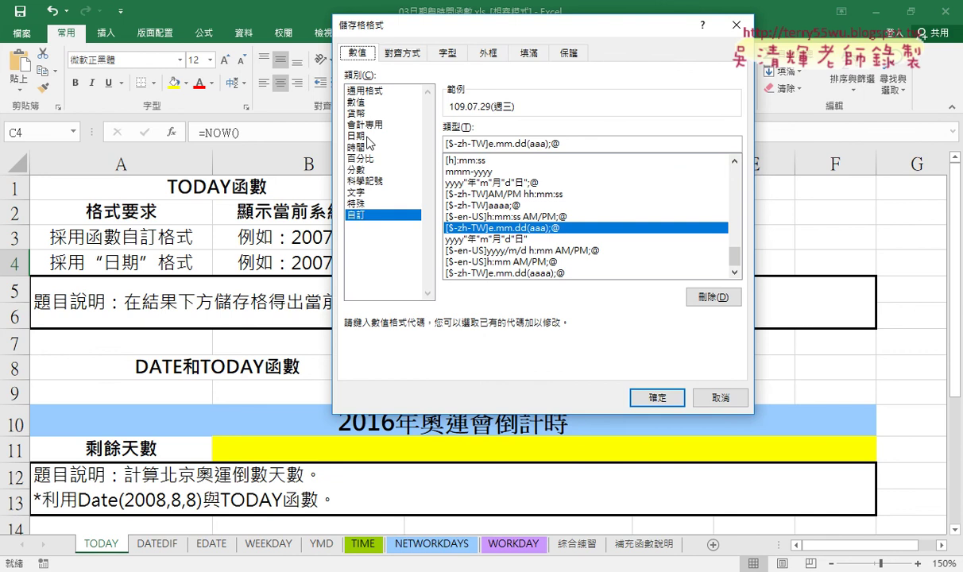
{"action": "left_click", "coordinate": [367, 136]}
{"action": "left_click", "coordinate": [367, 147]}
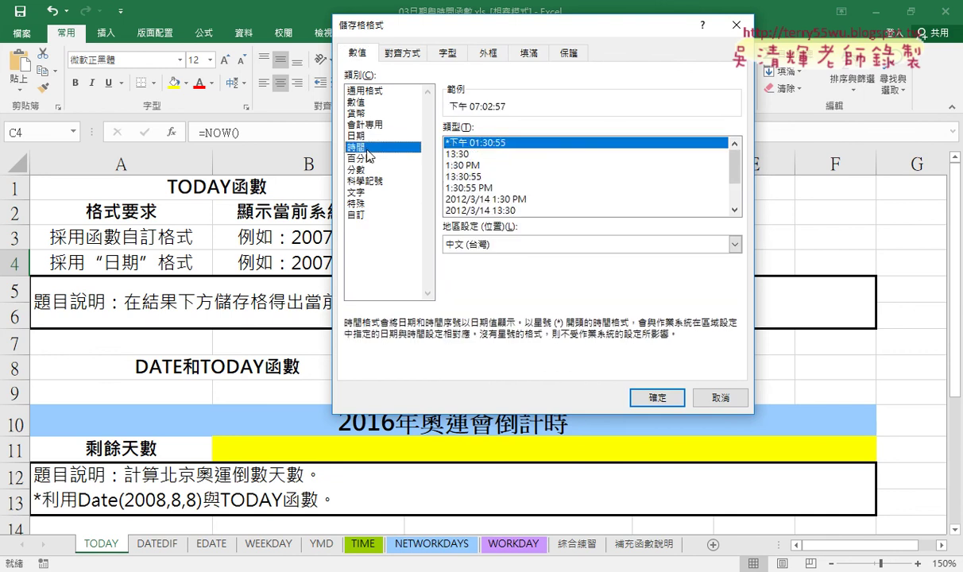
{"action": "left_click", "coordinate": [475, 189]}
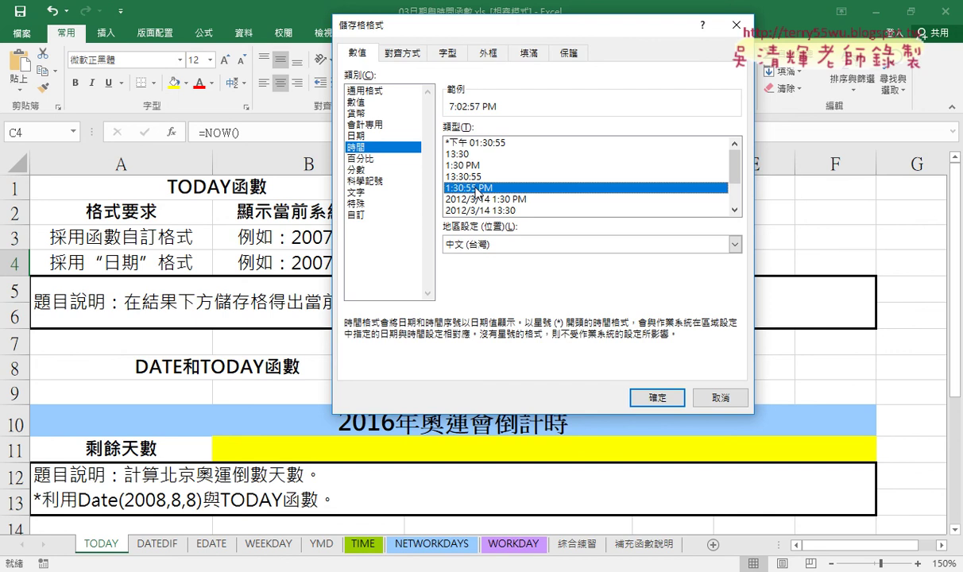
{"action": "left_click", "coordinate": [356, 215]}
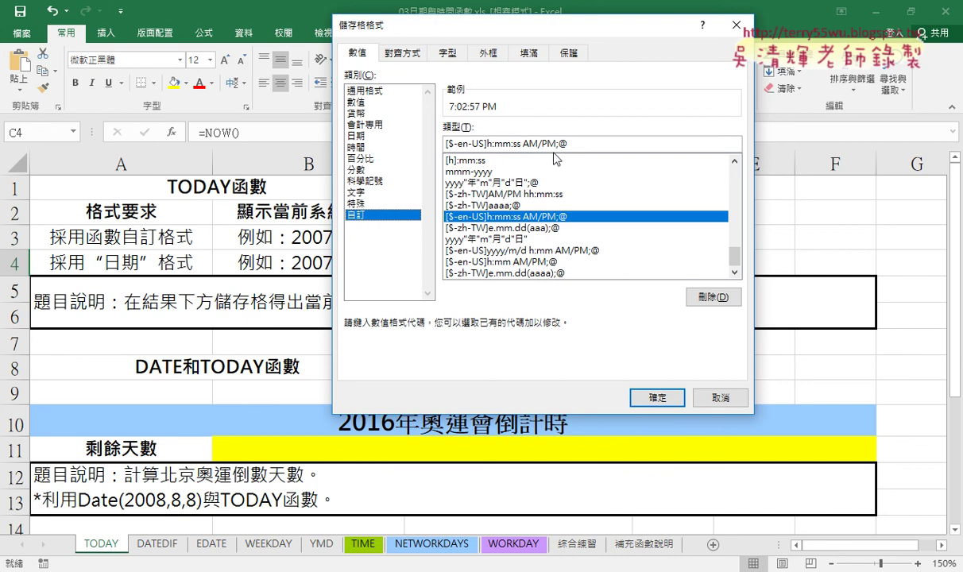
{"action": "left_click_drag", "start_coordinate": [557, 143], "coordinate": [489, 142]}
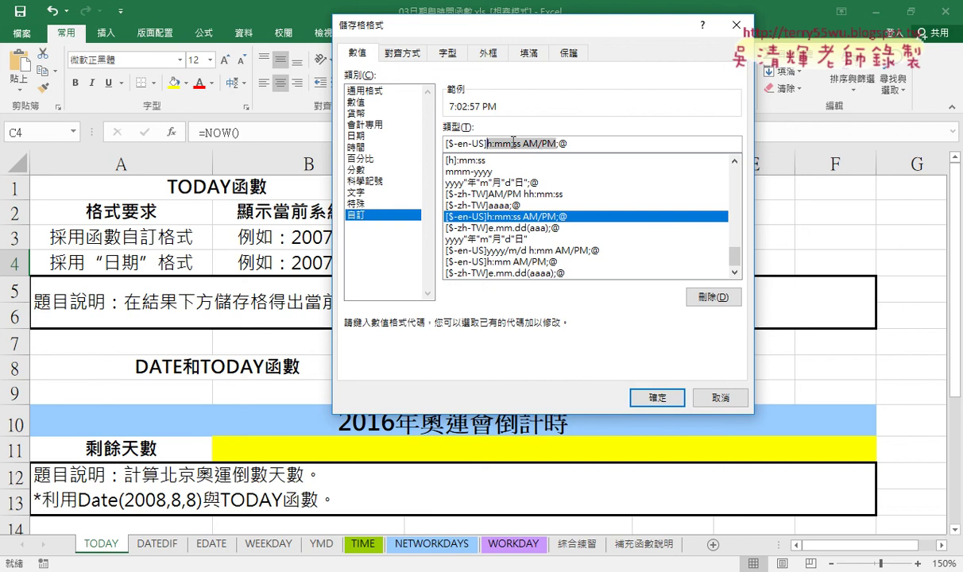
{"action": "right_click", "coordinate": [513, 142]}
{"action": "left_click", "coordinate": [525, 176]}
{"action": "left_click", "coordinate": [720, 397]}
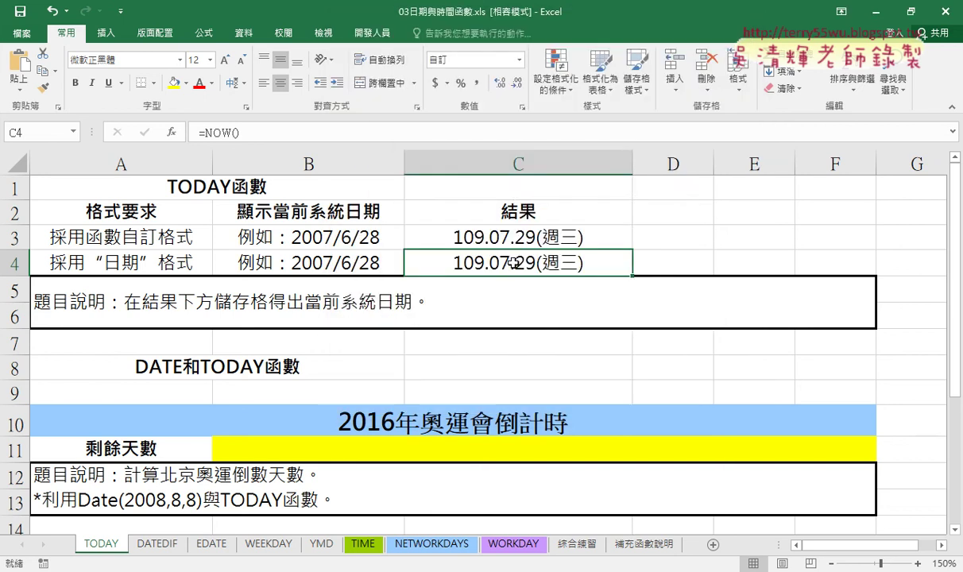
- Append ' h:mm:ss AM/PM' after (aaa) in C4's custom format to show the time too
{"action": "right_click", "coordinate": [512, 264]}
{"action": "left_click", "coordinate": [556, 461]}
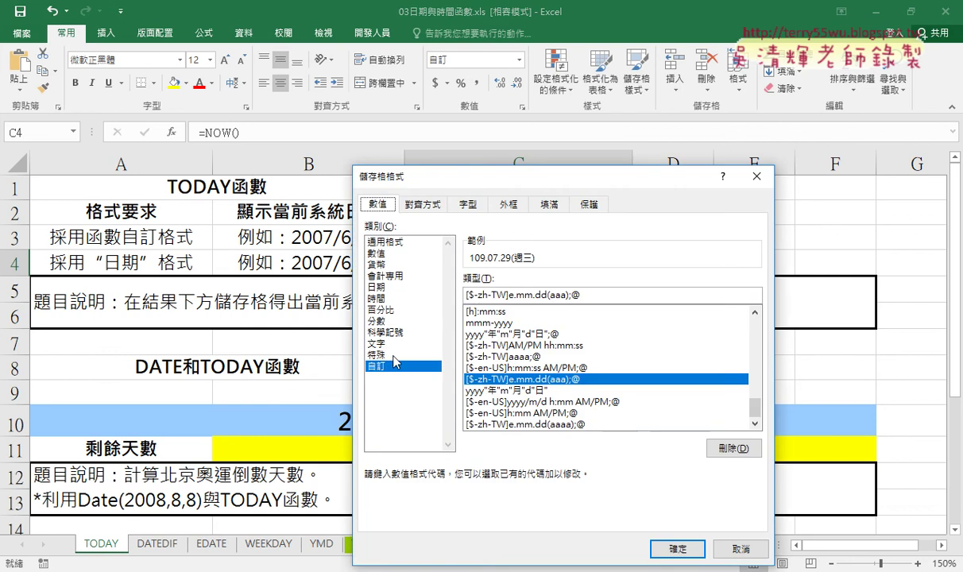
{"action": "left_click", "coordinate": [569, 295]}
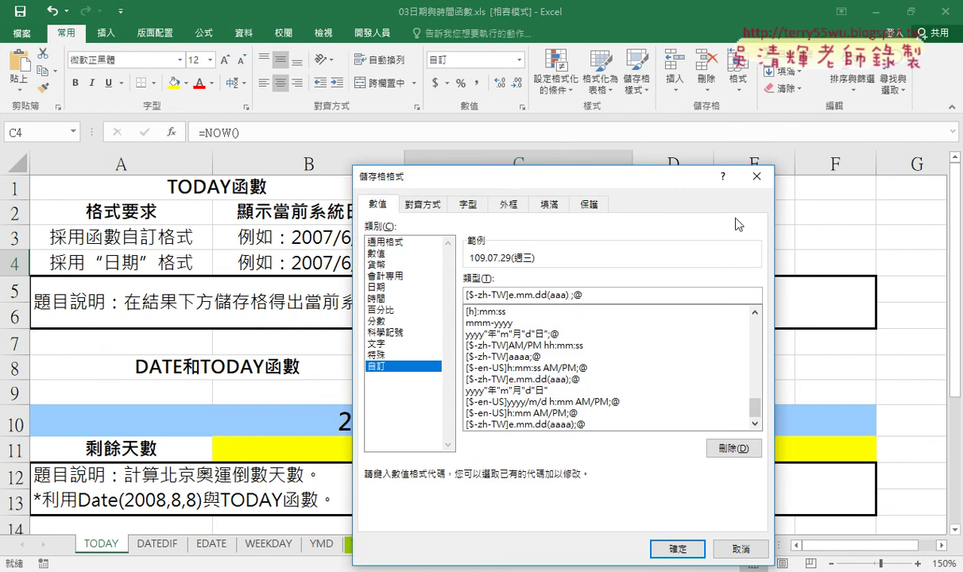
{"action": "type", "text": "h:mm:ss AM/PM"}
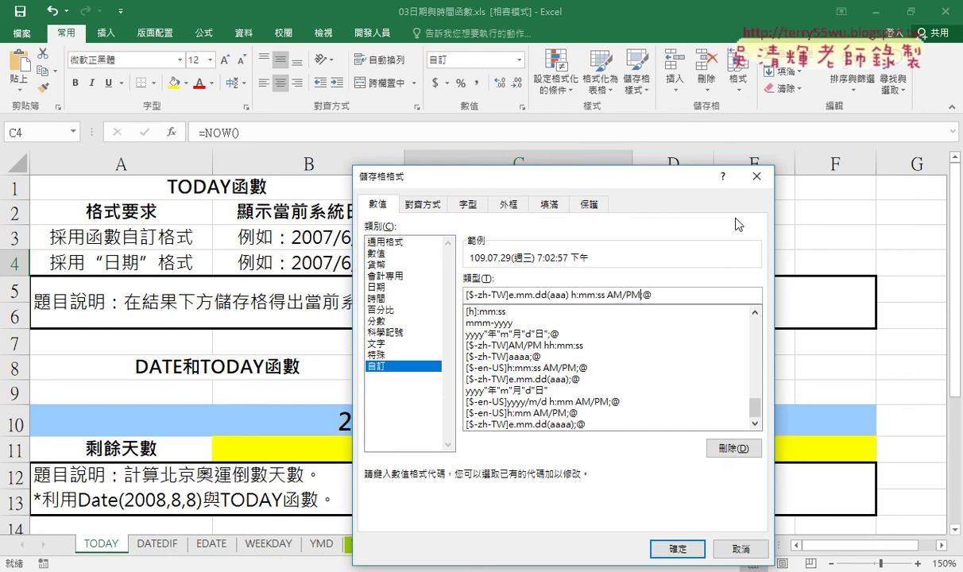
{"action": "left_click", "coordinate": [671, 546]}
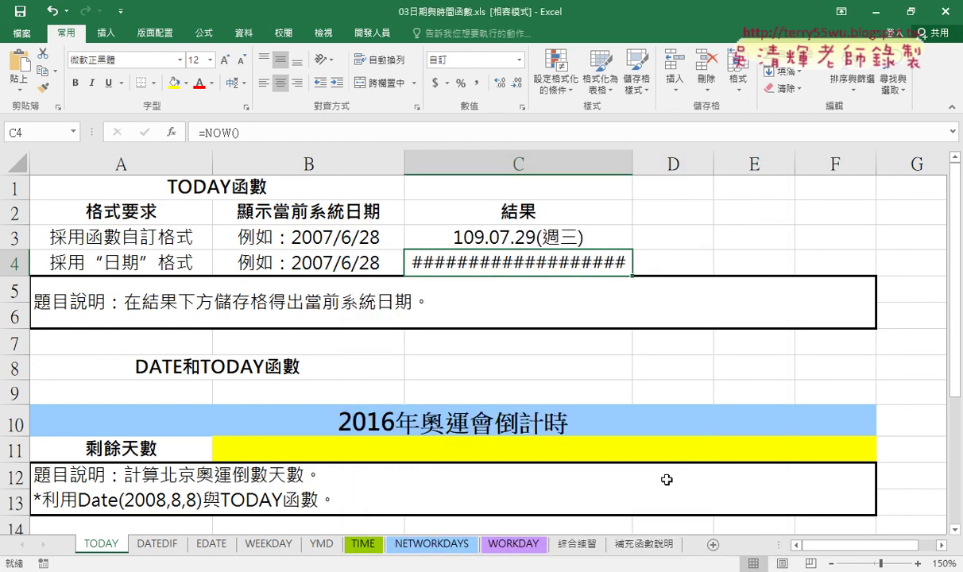
- Widen column C to fit the date and time, then check the C3 and C4 results
{"action": "left_click_drag", "start_coordinate": [632, 164], "coordinate": [740, 168]}
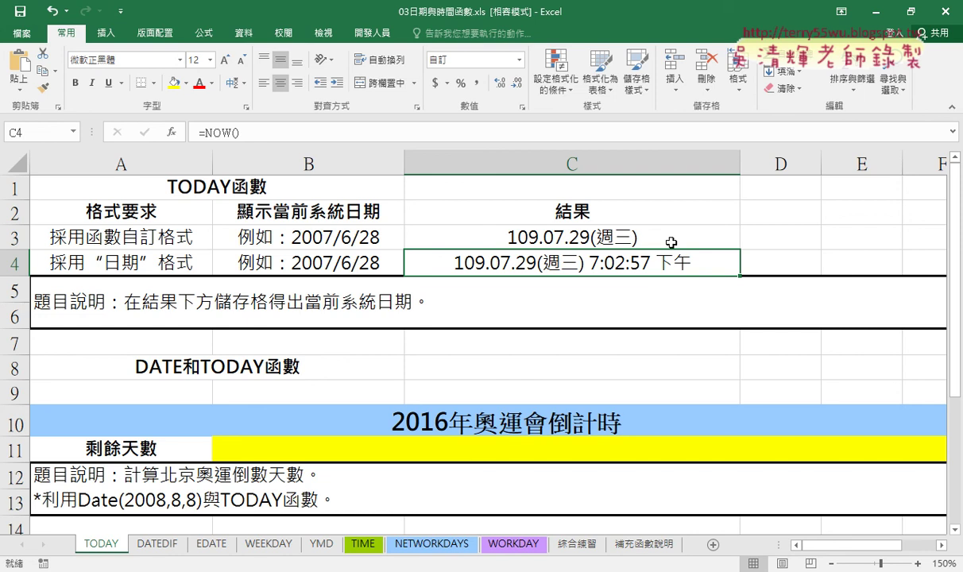
{"action": "left_click", "coordinate": [594, 236]}
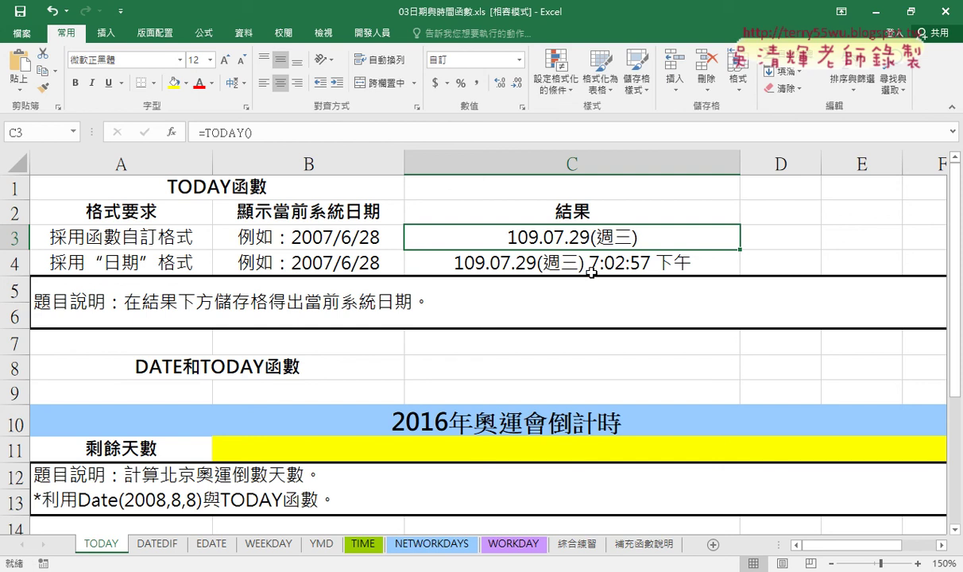
{"action": "left_click", "coordinate": [592, 265]}
{"action": "left_click_drag", "start_coordinate": [560, 228], "coordinate": [587, 267]}
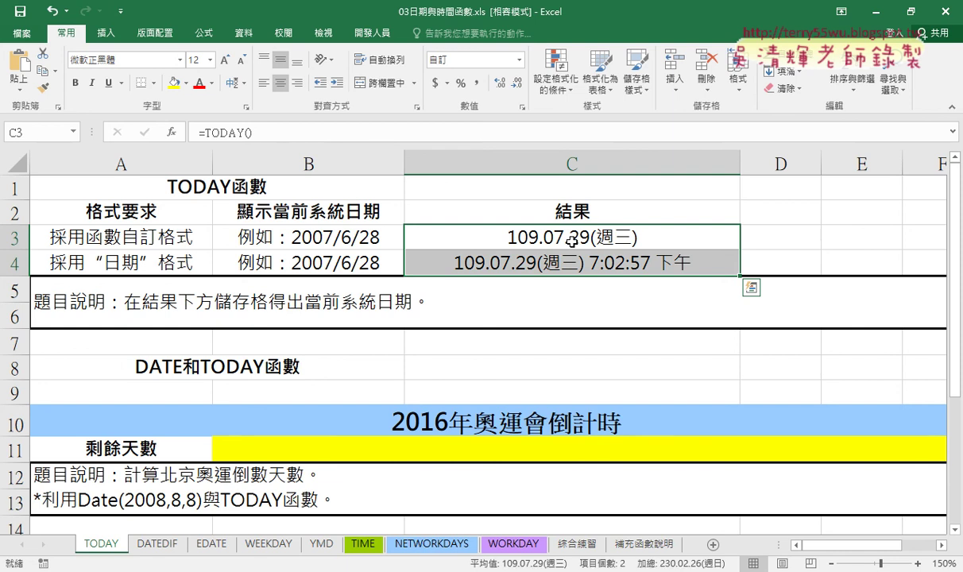
{"action": "left_click", "coordinate": [577, 544]}
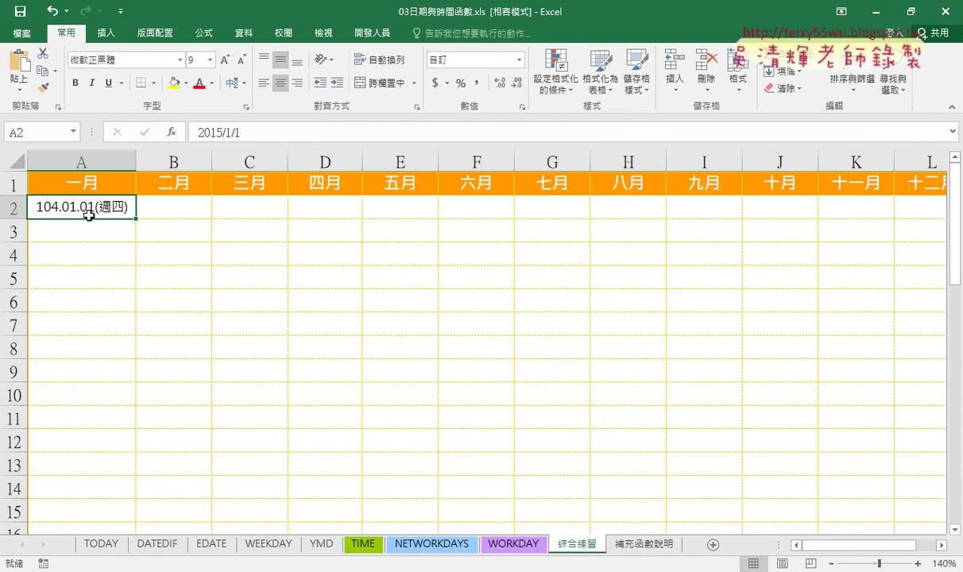
{"action": "left_click", "coordinate": [102, 543]}
{"action": "left_click", "coordinate": [601, 244]}
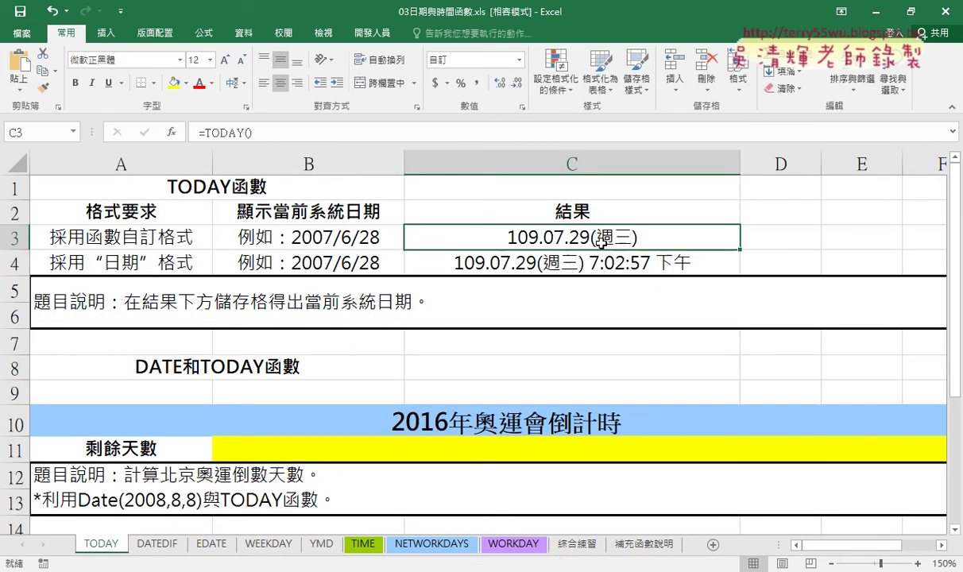